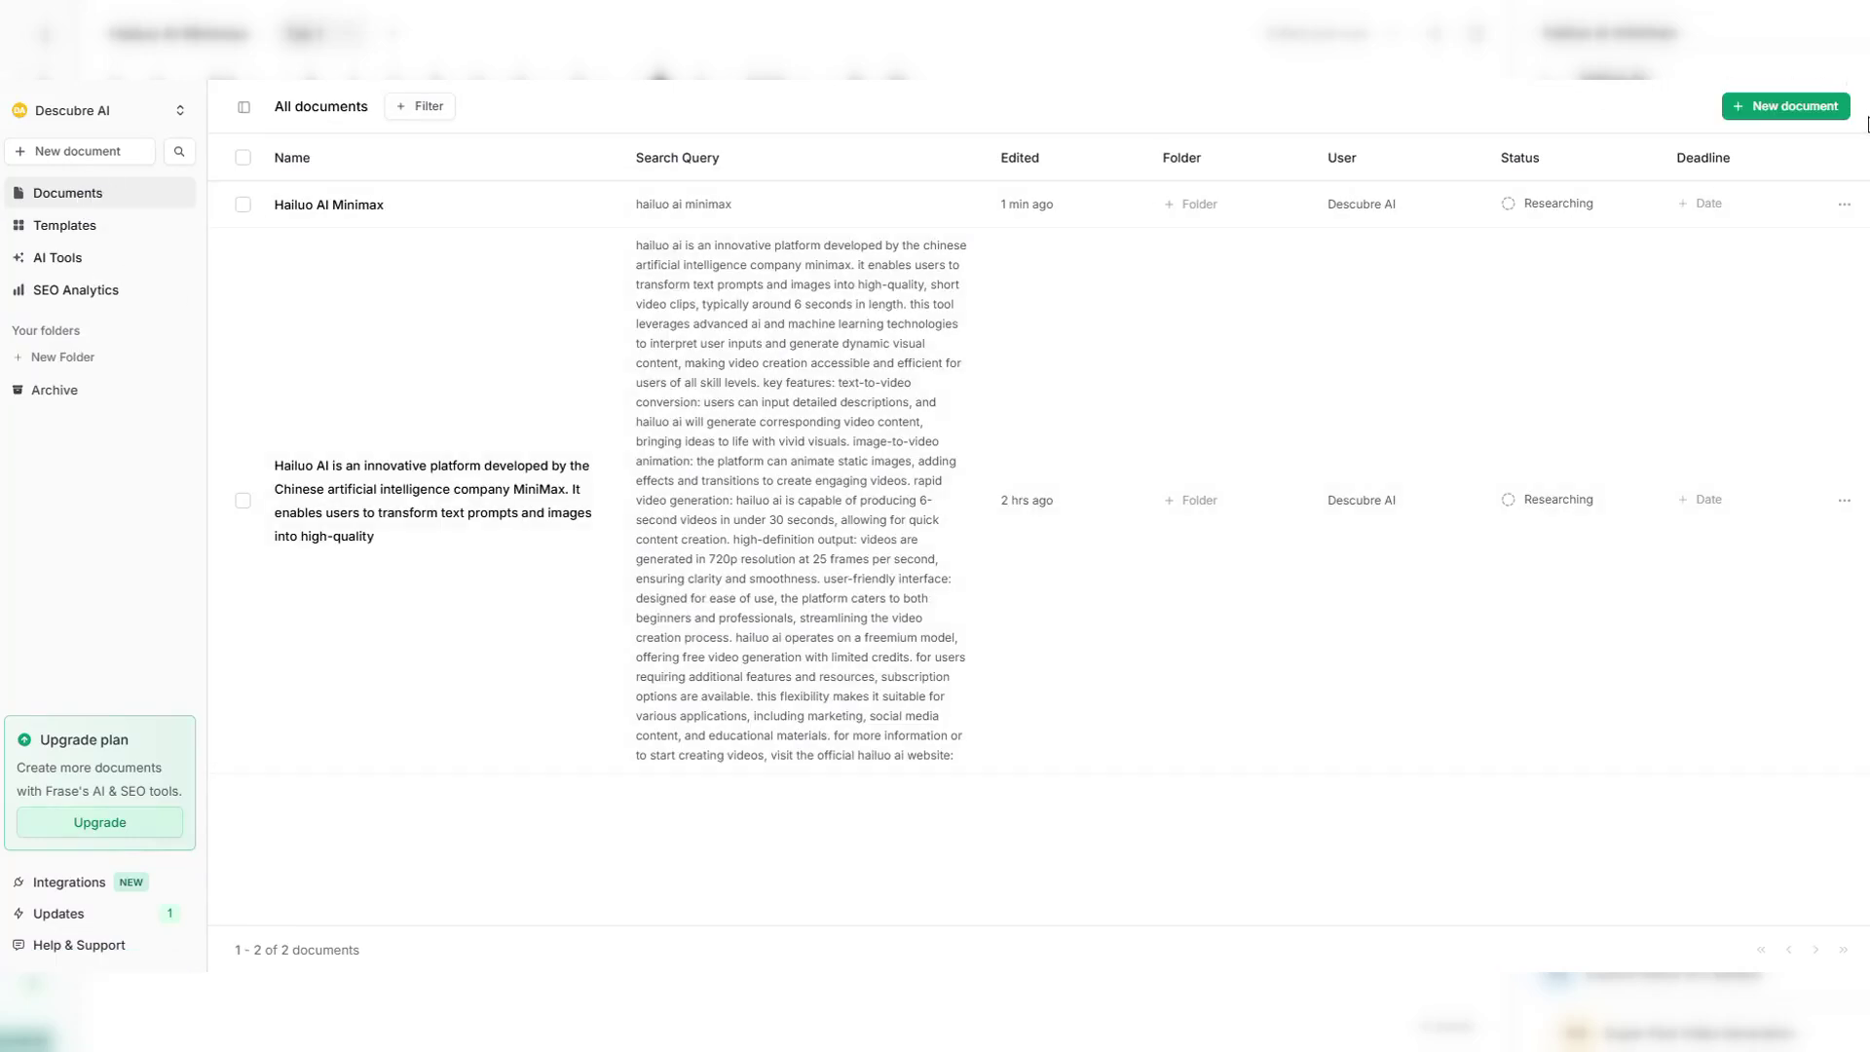
- Try starting a new document with the AI Article Wizard and dismiss the upgrade notice
{"action": "left_click", "coordinate": [1794, 108]}
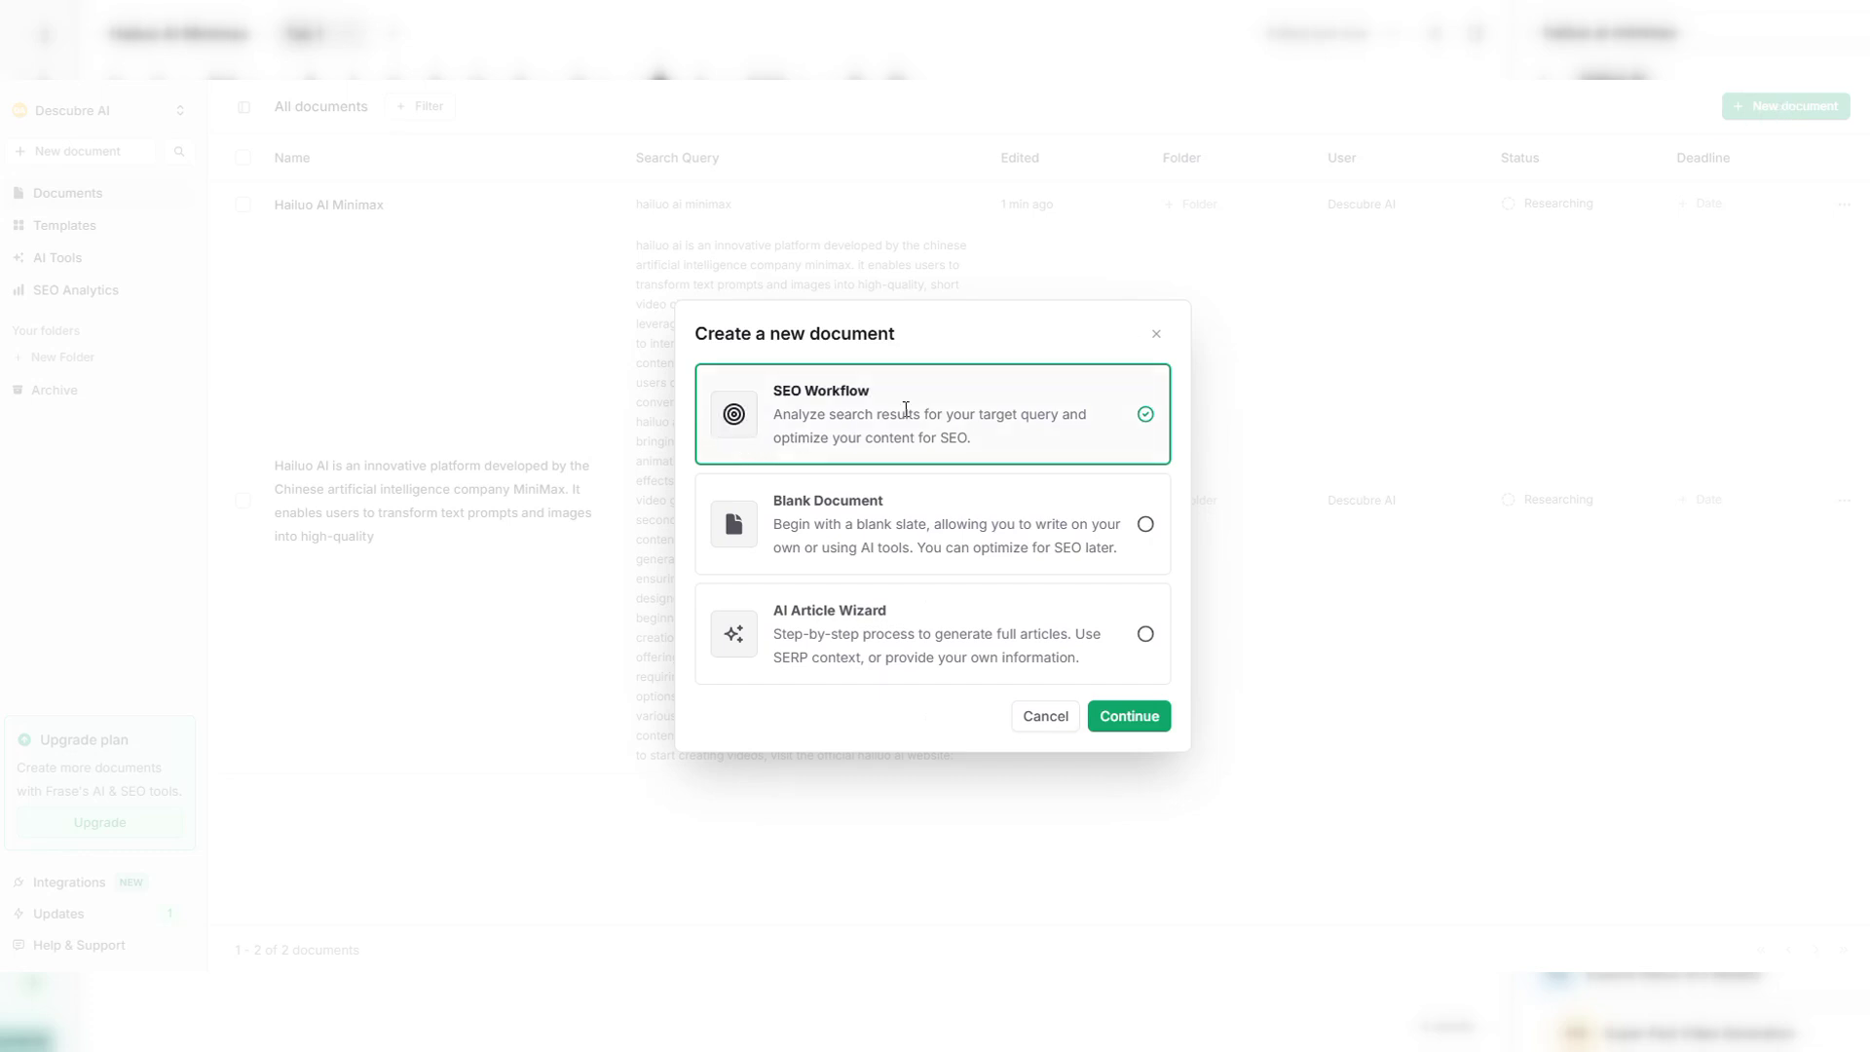
{"action": "left_click", "coordinate": [1144, 634]}
{"action": "left_click", "coordinate": [1129, 715]}
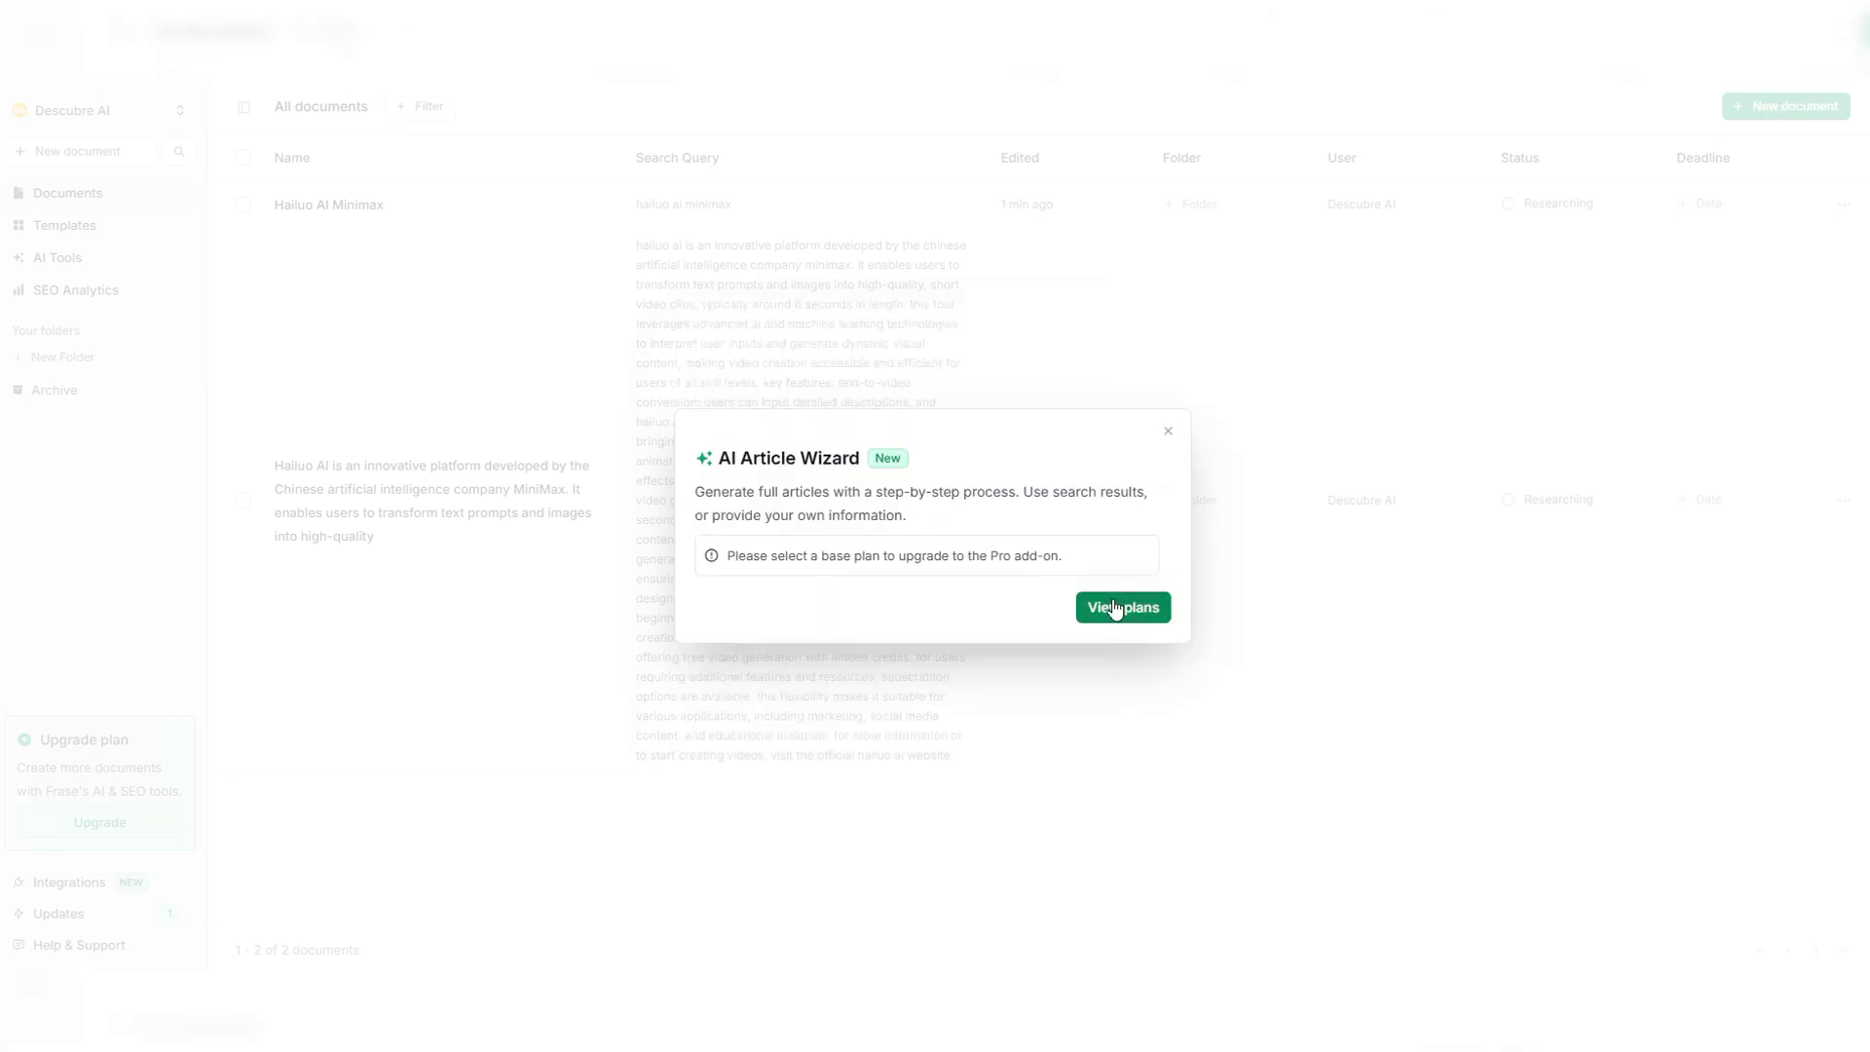
{"action": "left_click", "coordinate": [1168, 424]}
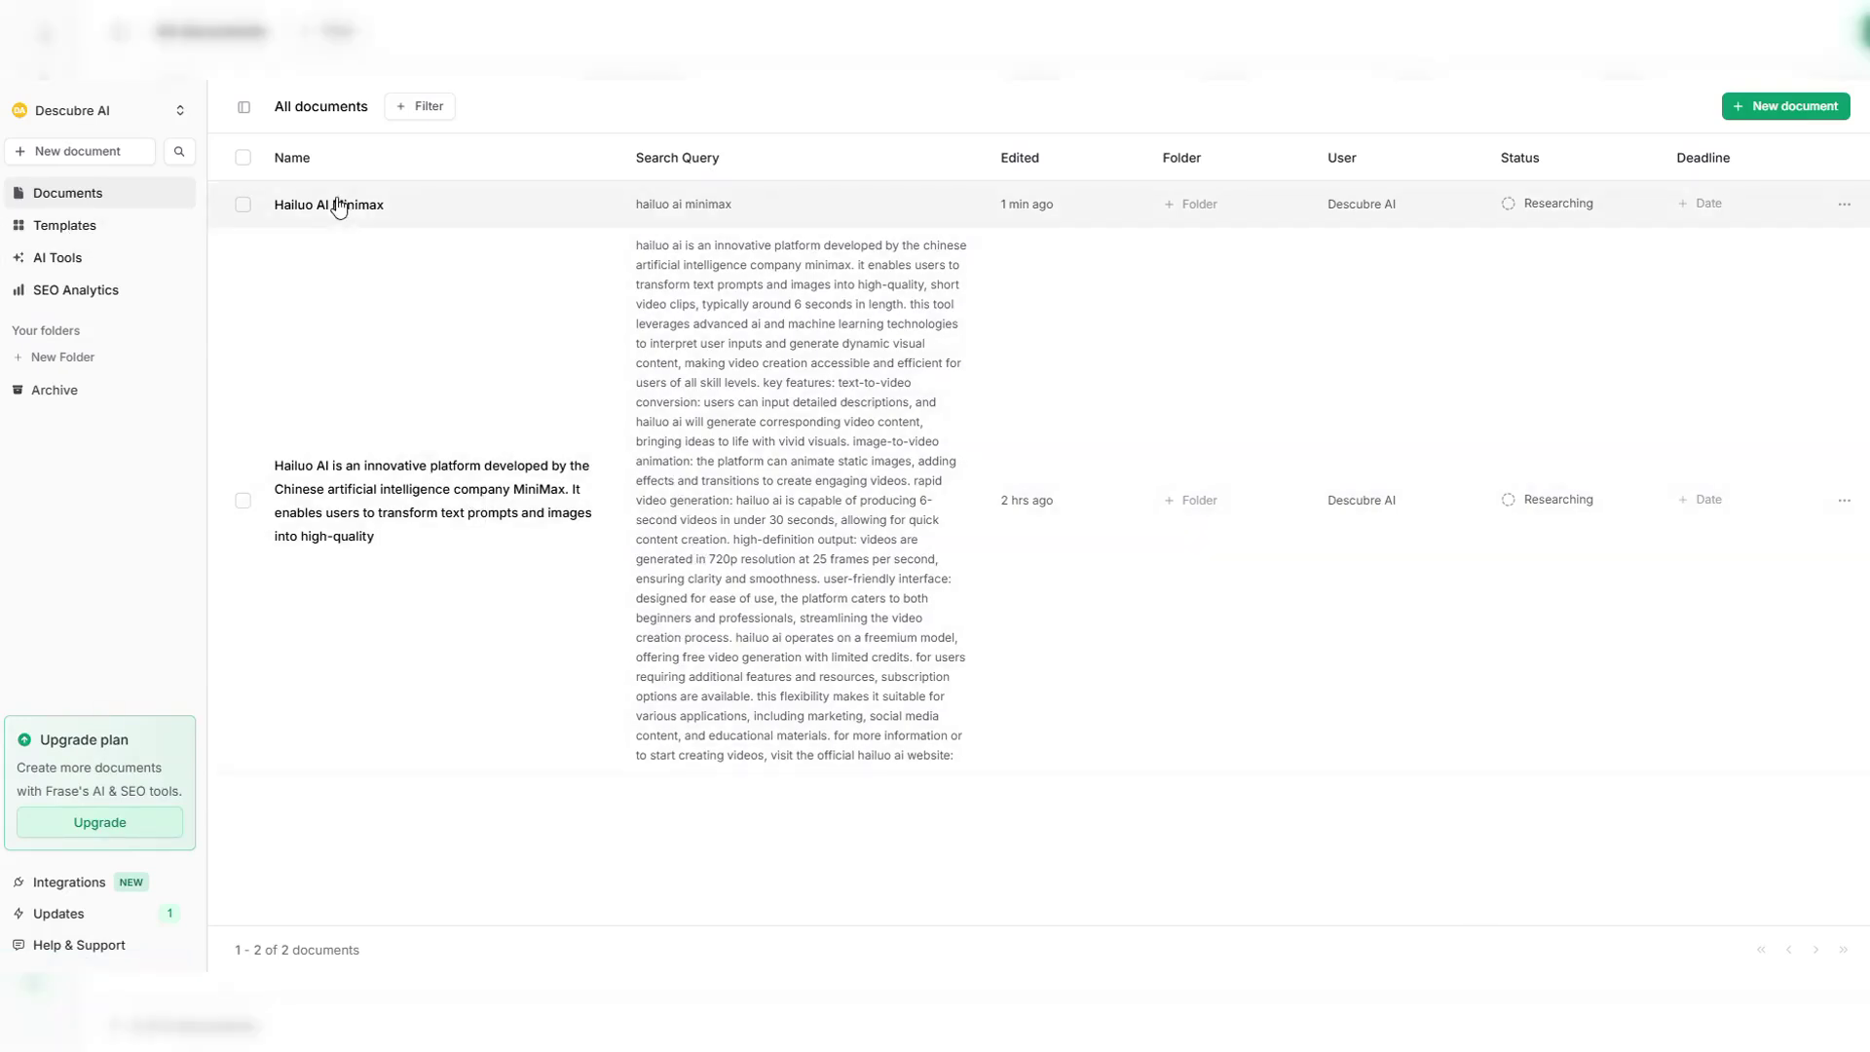
- Open the Hailuo AI Minimax document, delete its body text, and run research for 'hailuo ai minimax'
{"action": "left_click", "coordinate": [336, 203]}
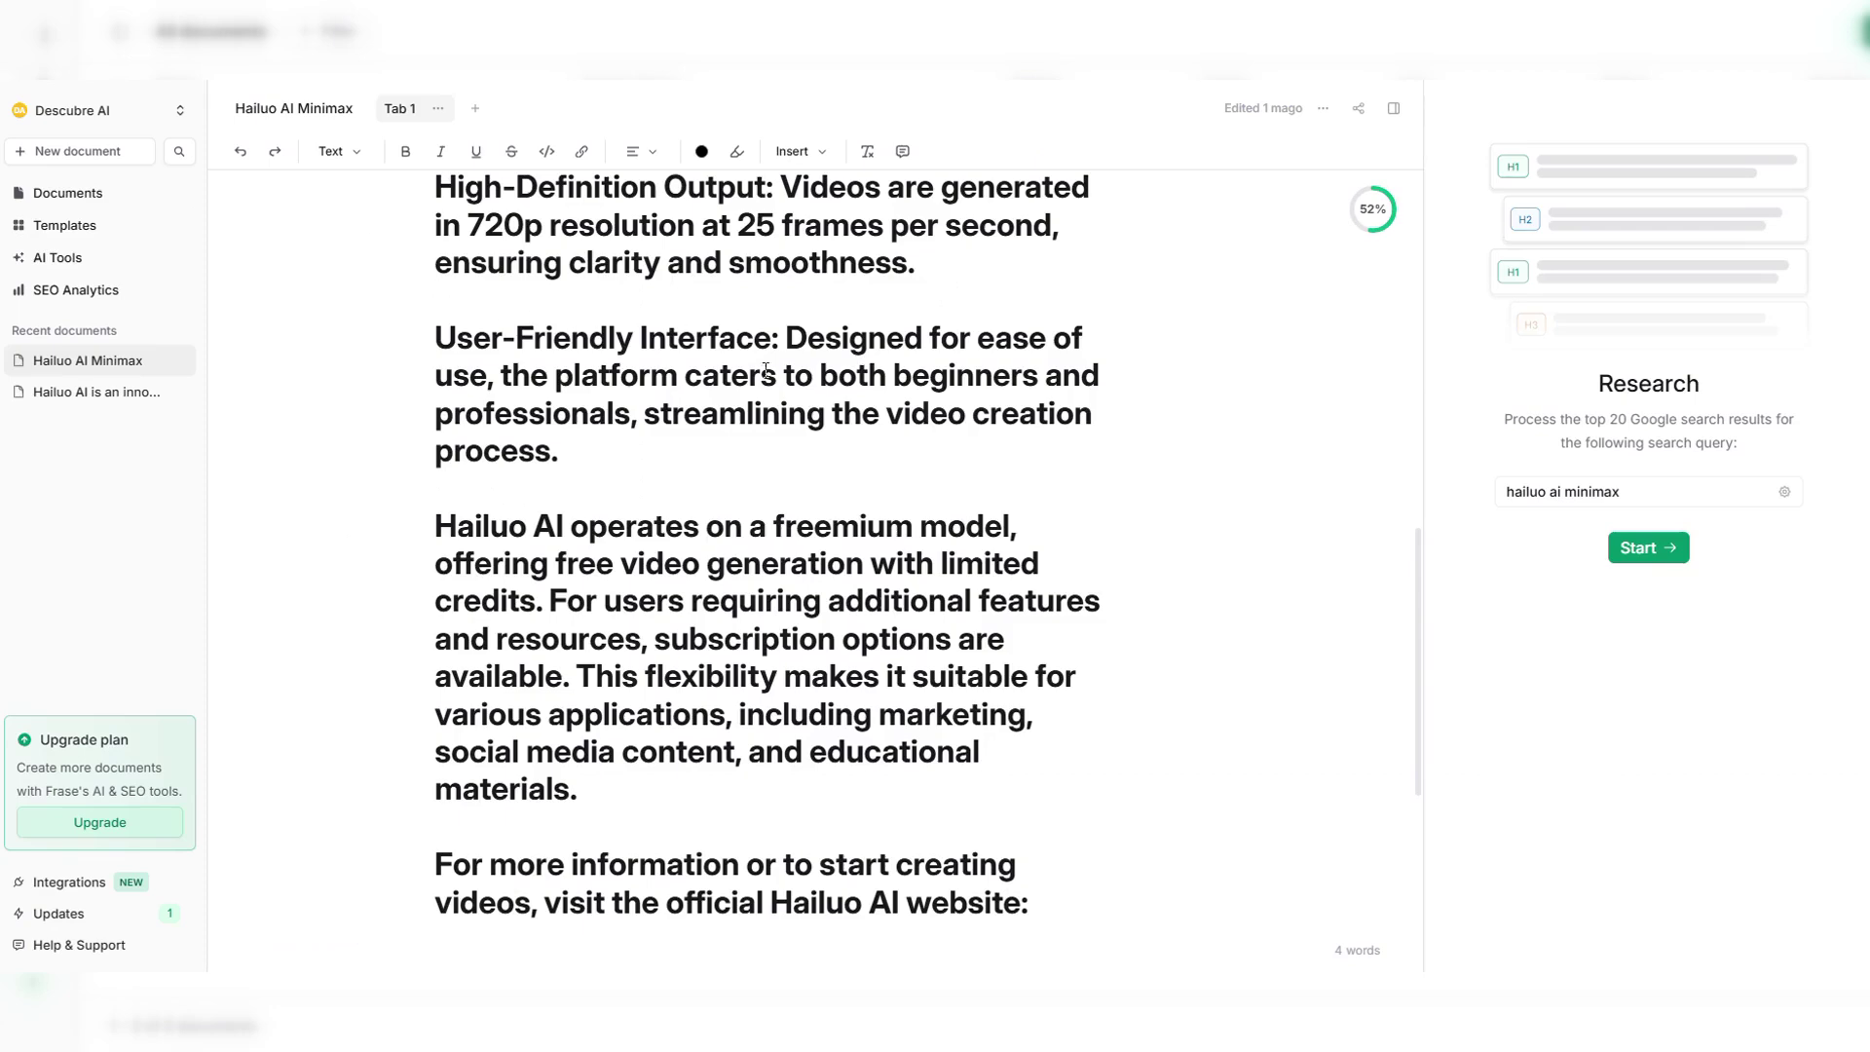
{"action": "scroll", "coordinate": [819, 436], "scroll_direction": "down", "scroll_amount": 3}
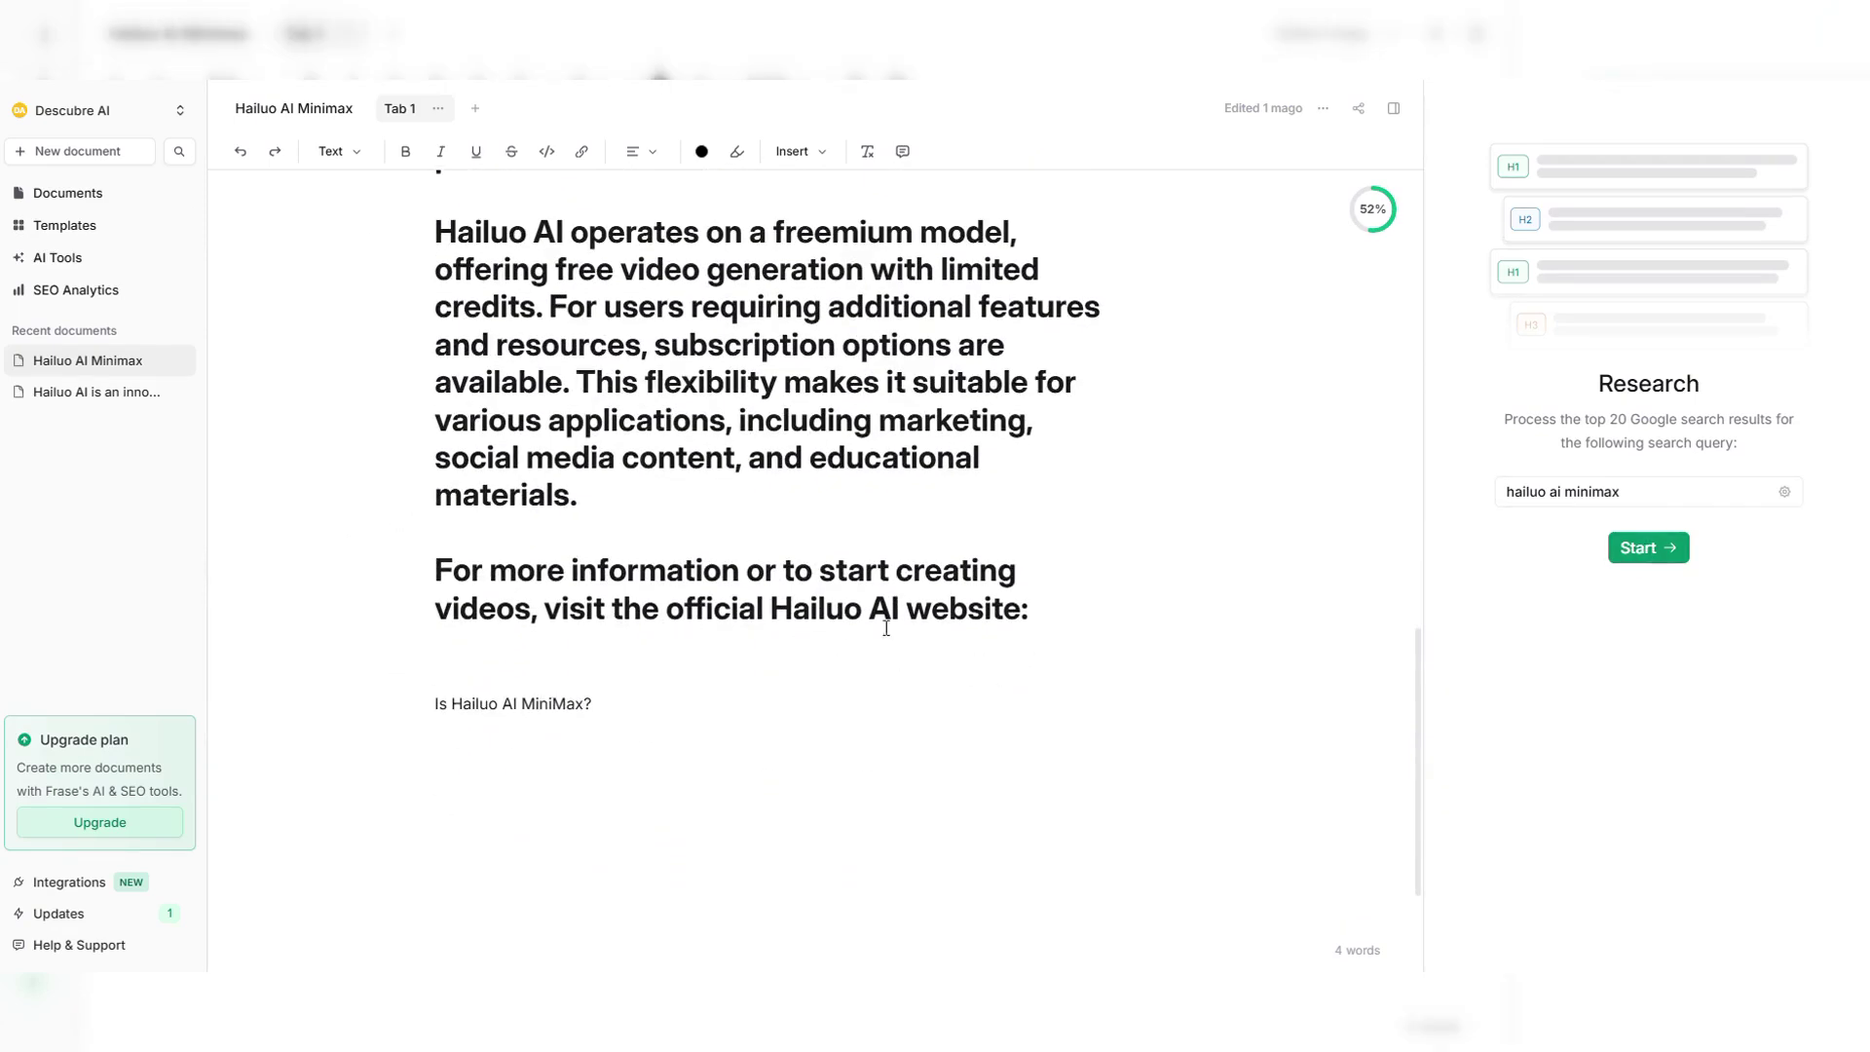
{"action": "left_click_drag", "start_coordinate": [575, 633], "coordinate": [438, 176]}
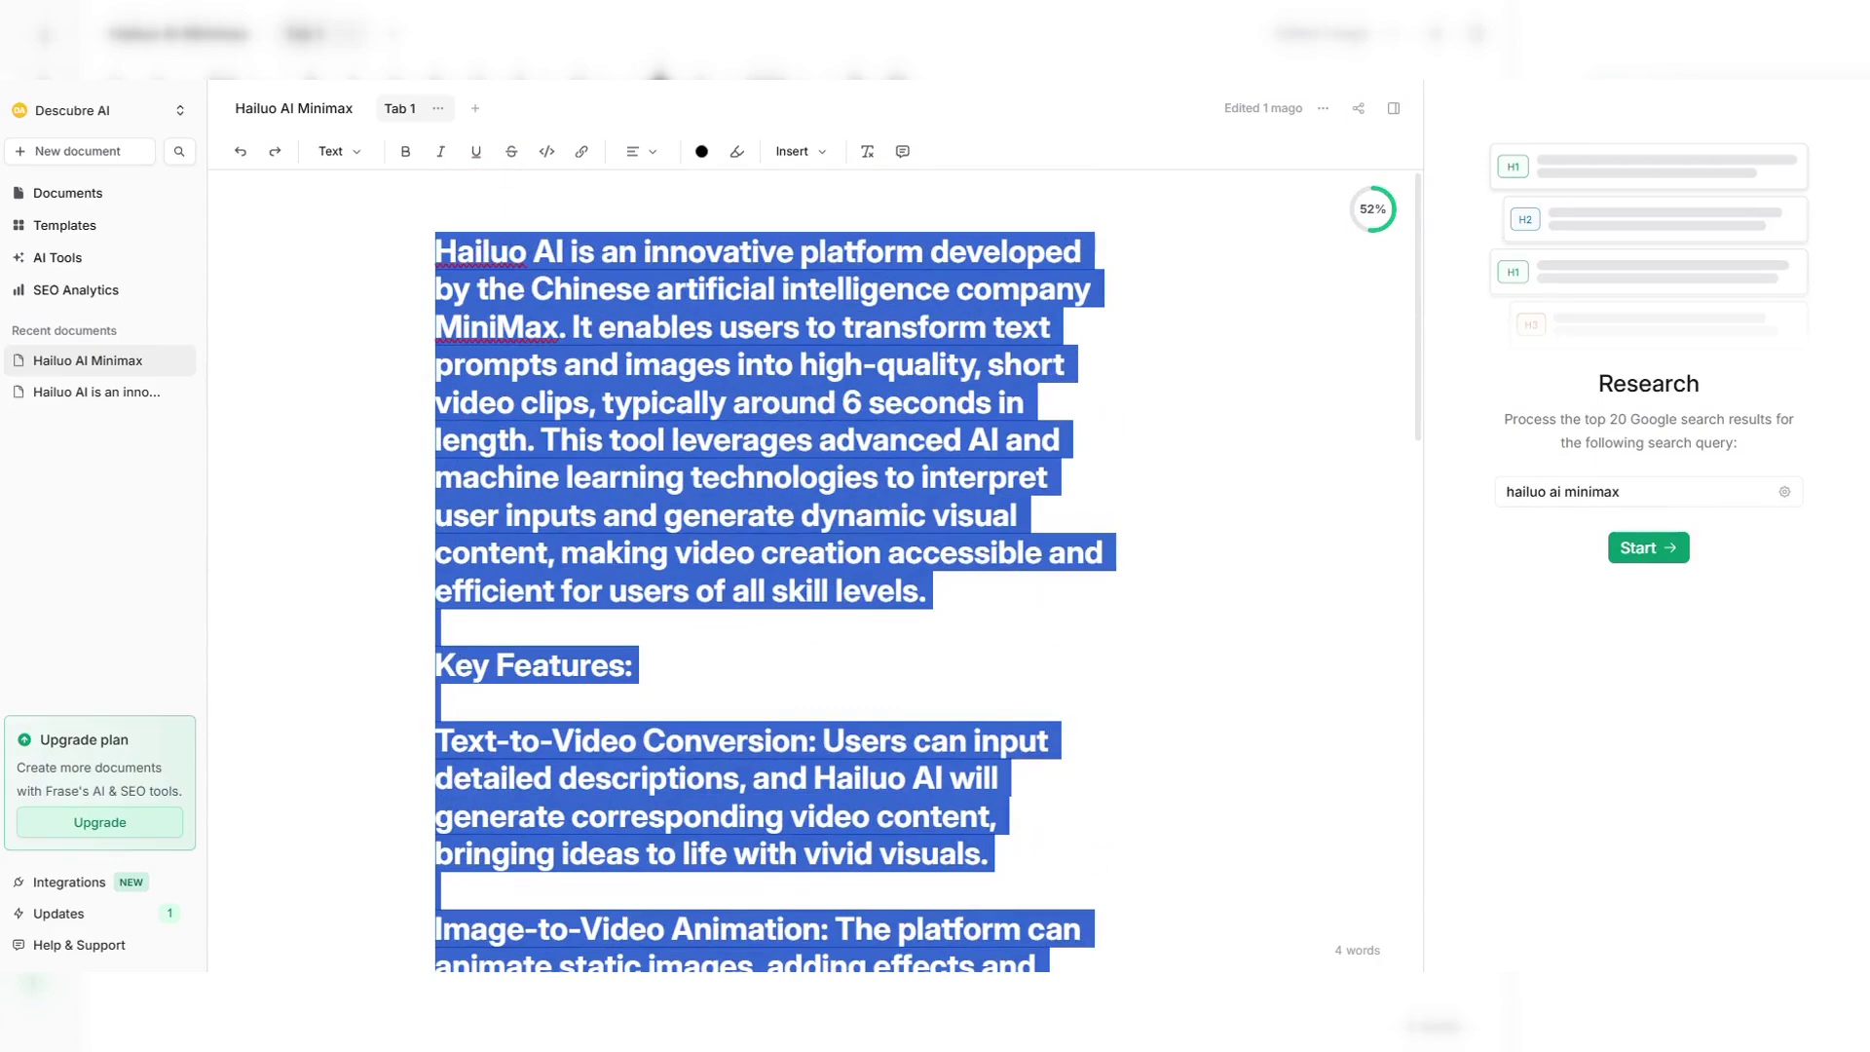
{"action": "key", "text": "BackSpace"}
{"action": "left_click", "coordinate": [1651, 548]}
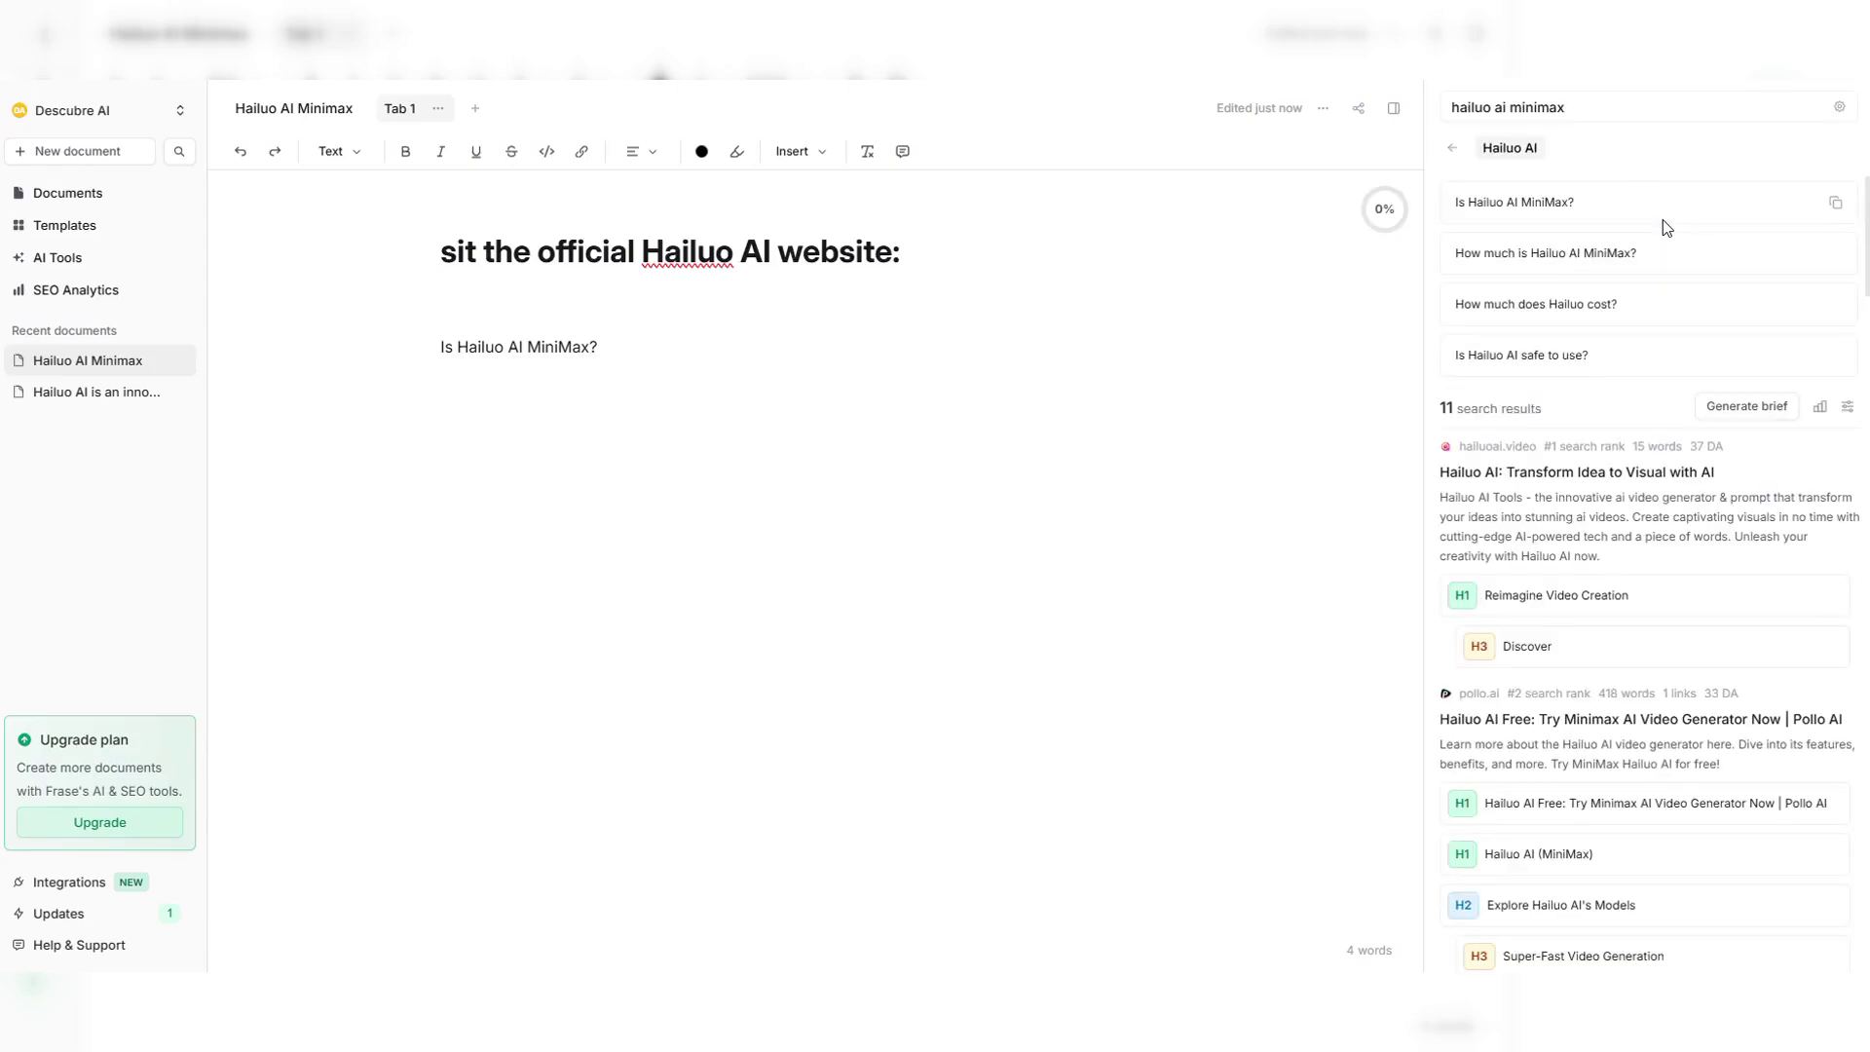
- Insert the top result's 'Discover' and 'Reimagine Video Creation' headings into the document
{"action": "left_click", "coordinate": [1465, 611]}
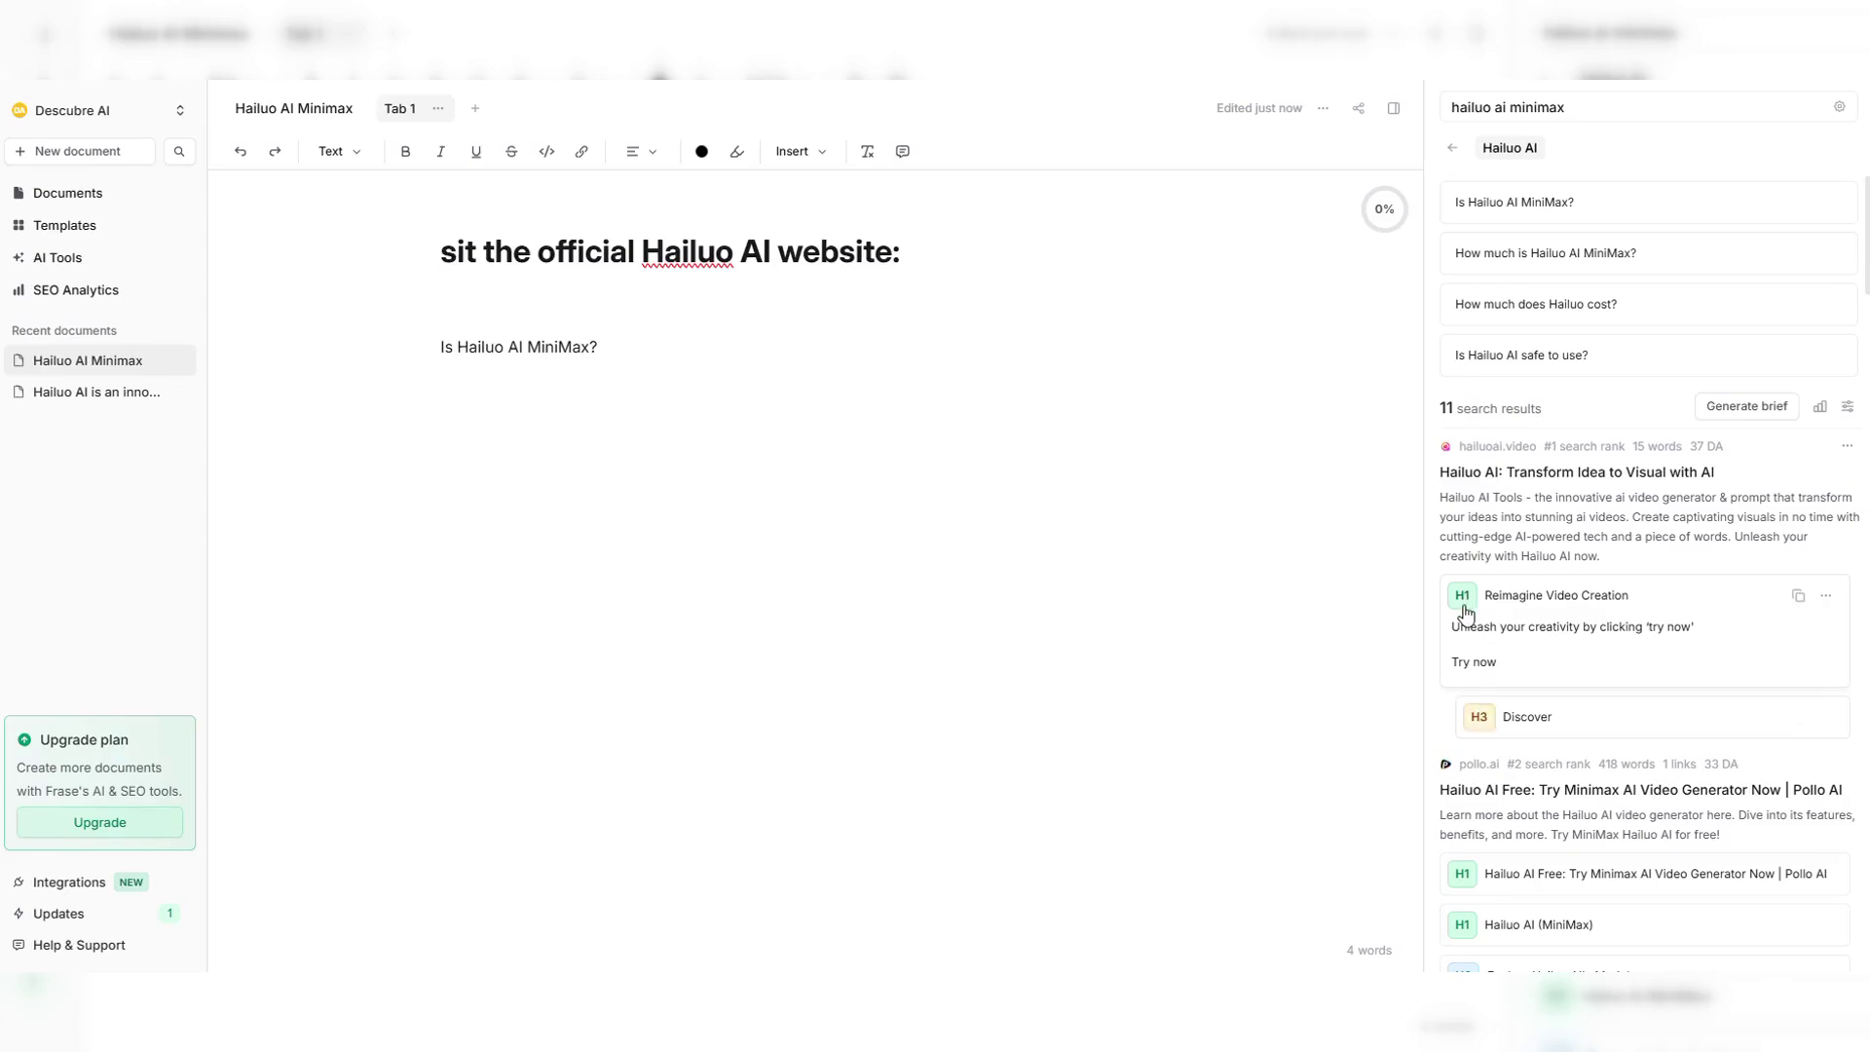
{"action": "left_click", "coordinate": [1482, 717]}
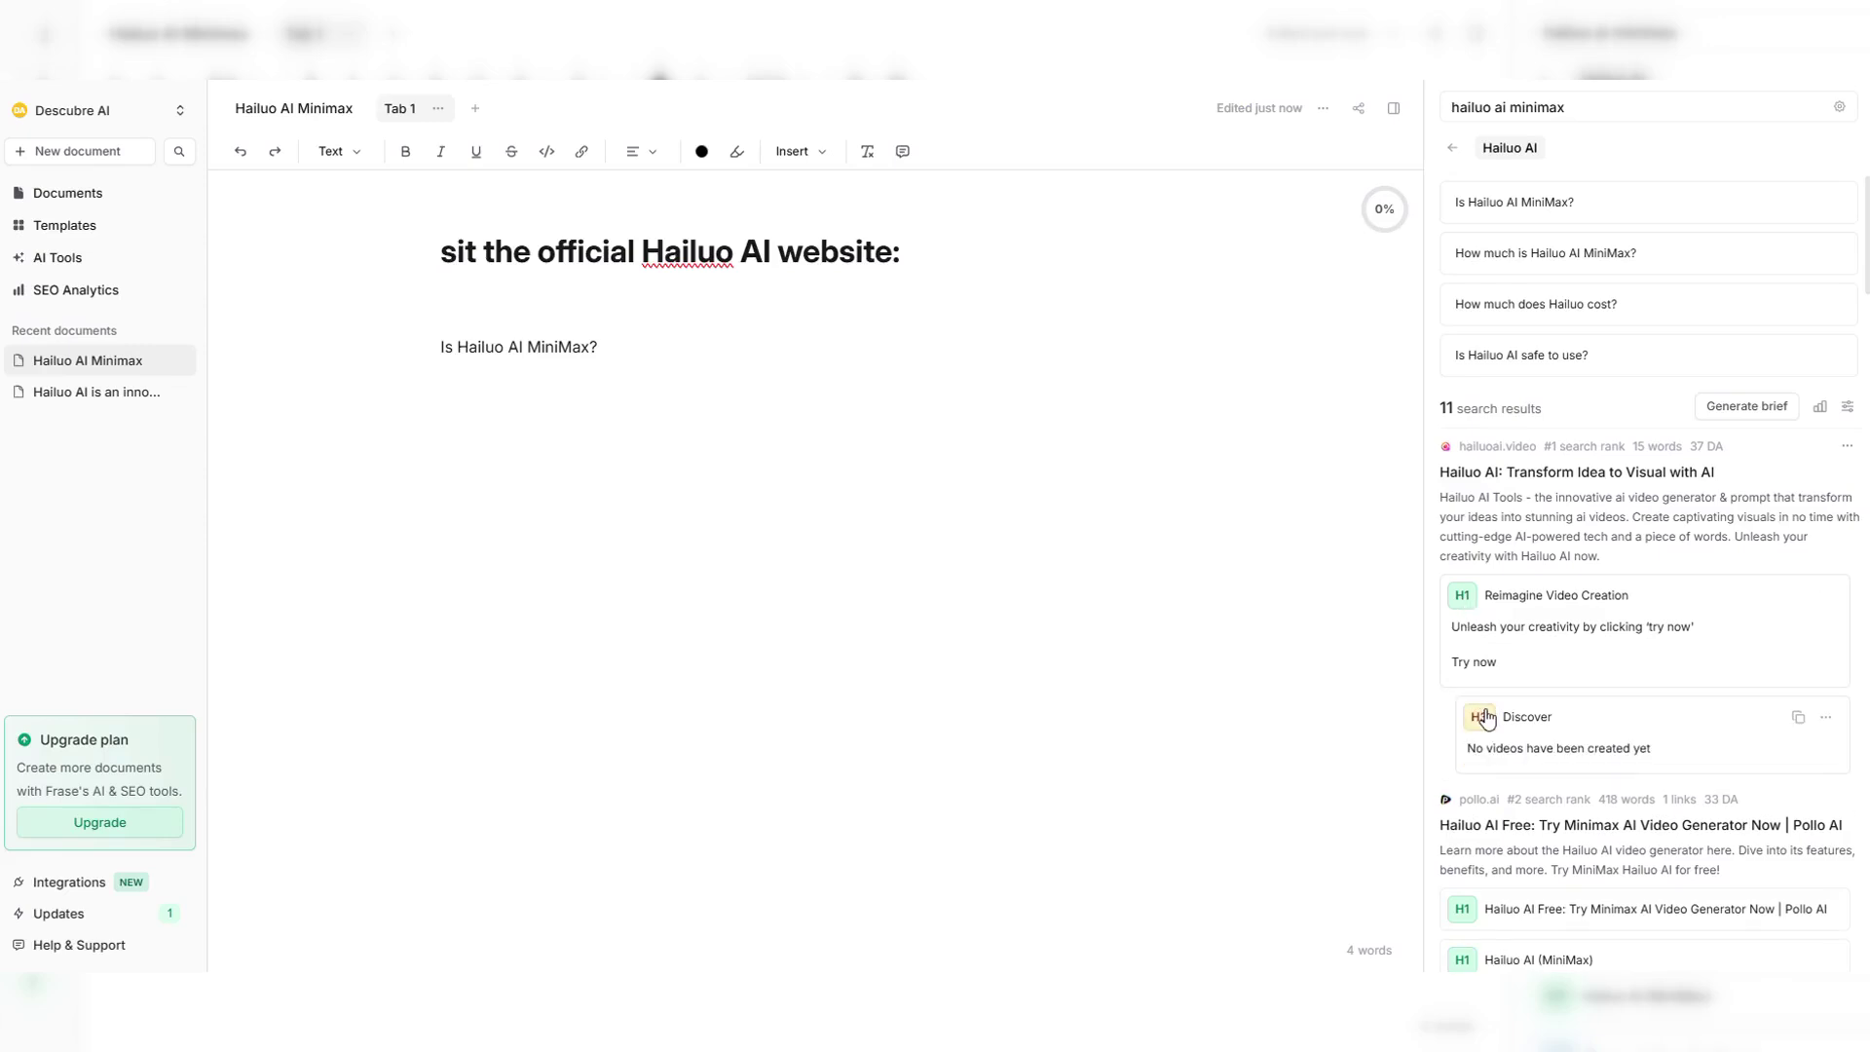
{"action": "left_click", "coordinate": [1482, 718]}
{"action": "left_click", "coordinate": [1798, 717]}
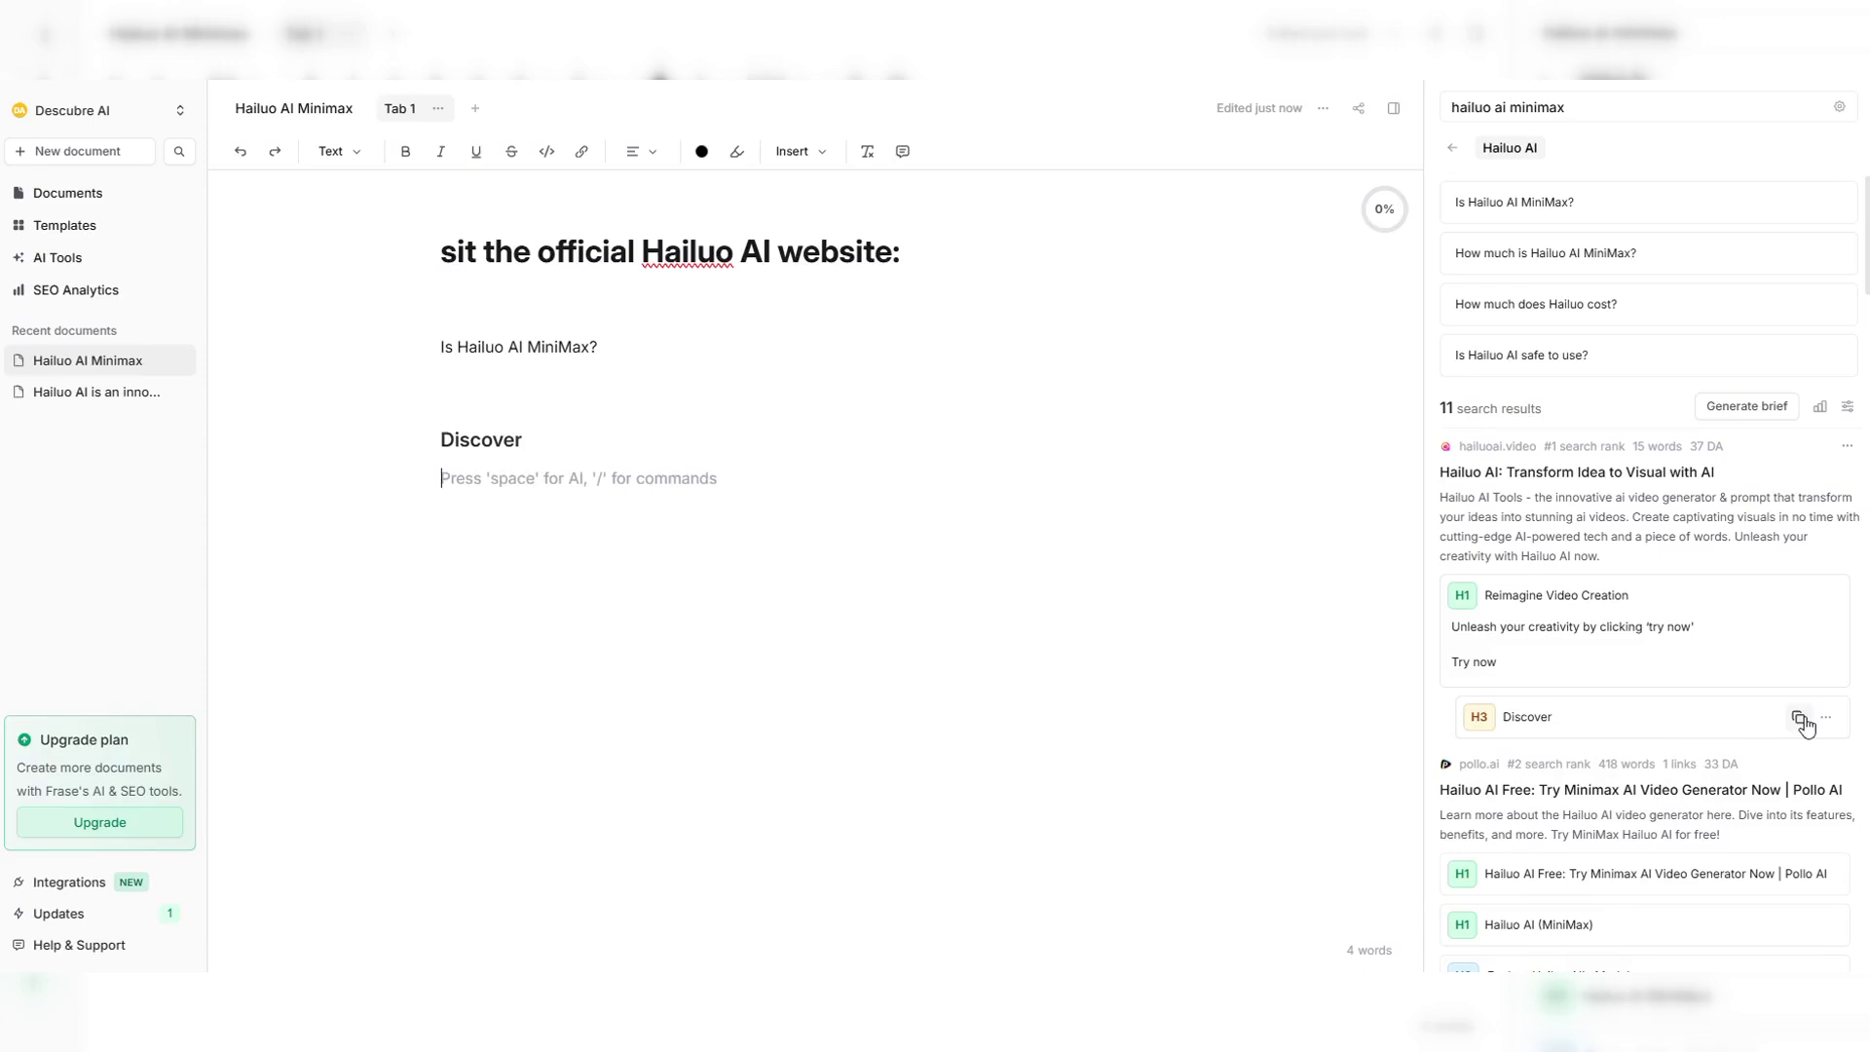
{"action": "left_click", "coordinate": [1796, 597]}
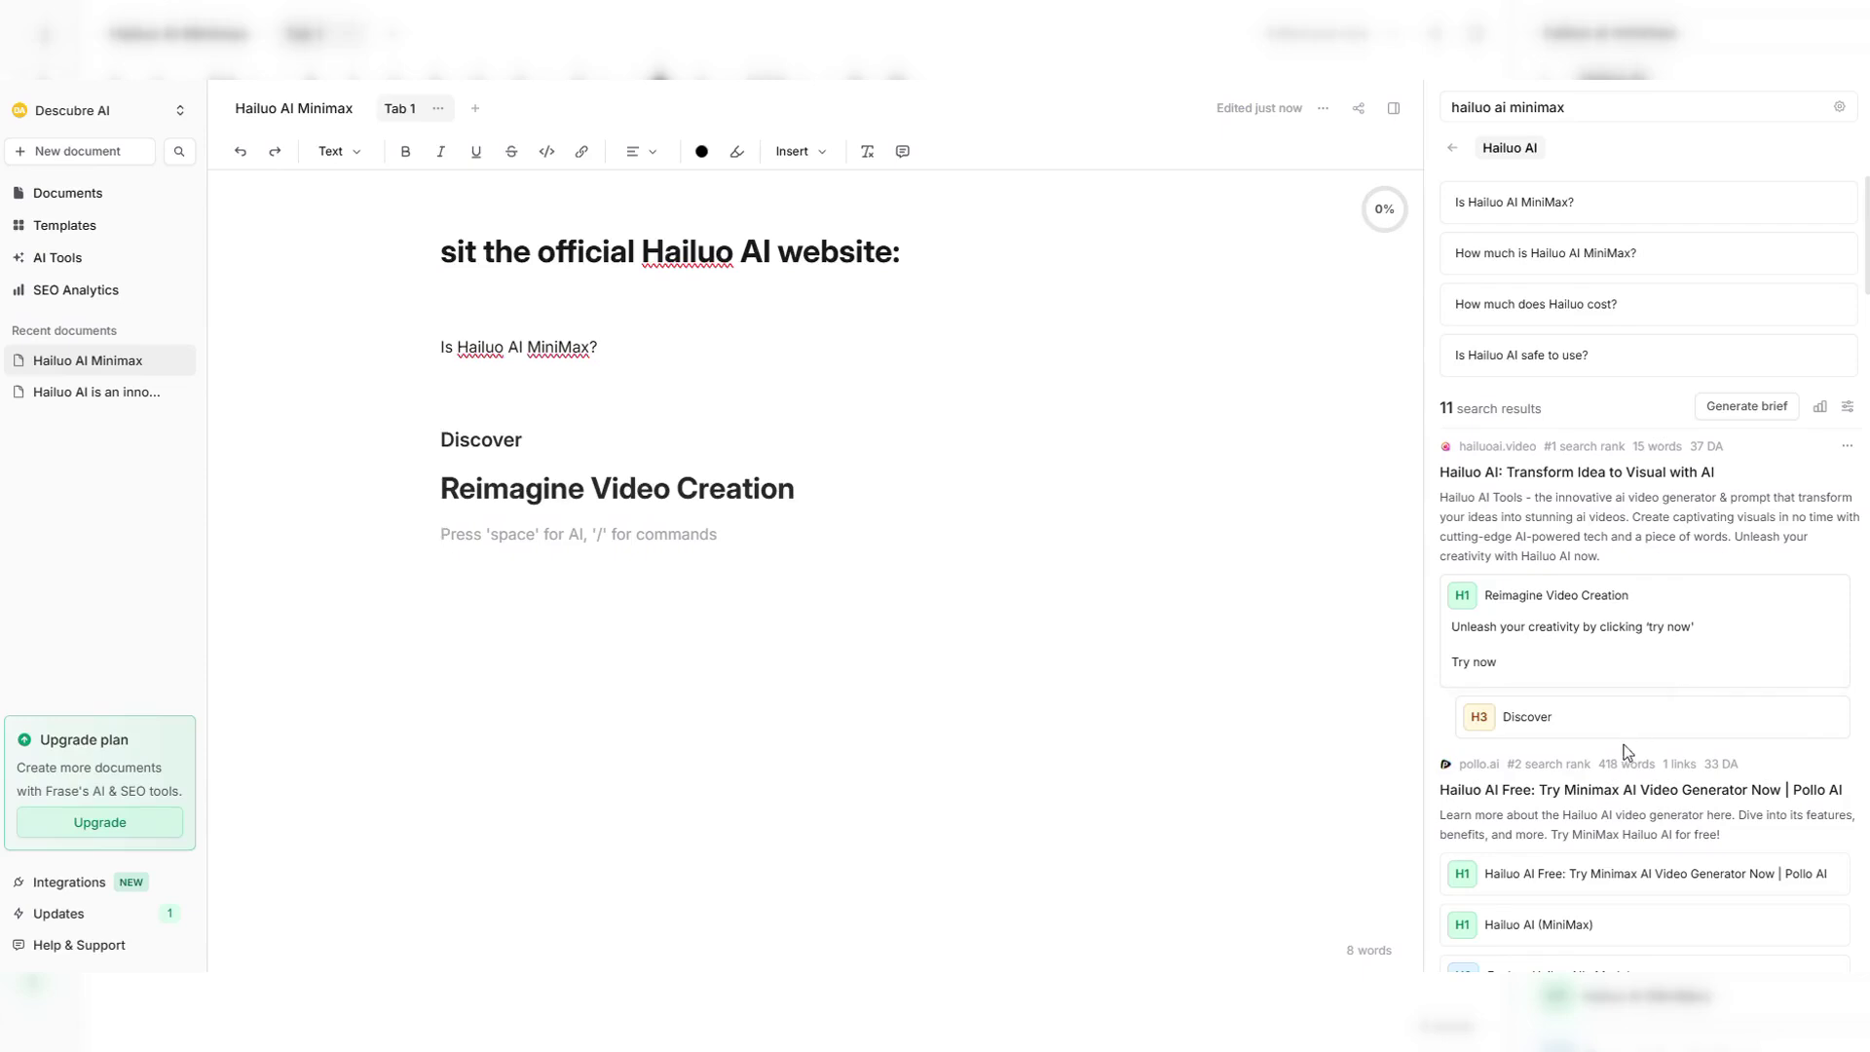
{"action": "left_click", "coordinate": [669, 488]}
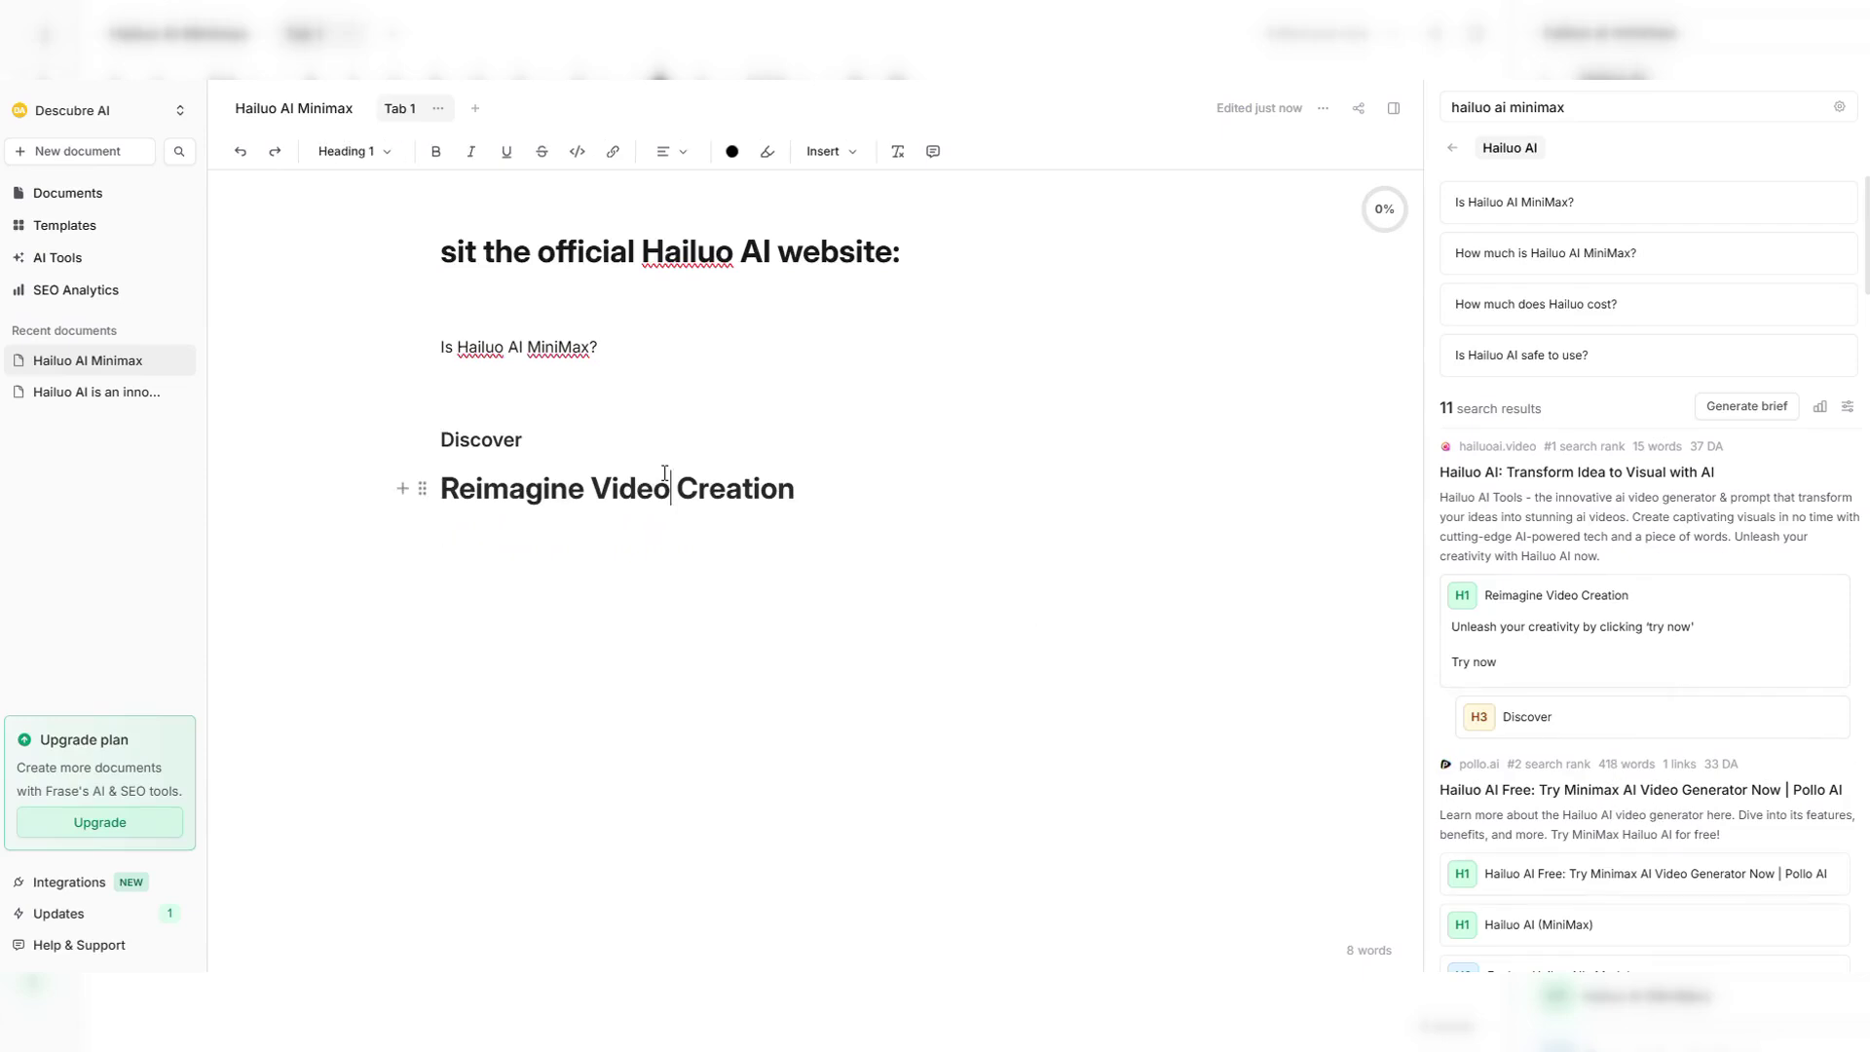
- Try AI Continue writing below the heading and close the upgrade prompt
{"action": "left_click", "coordinate": [402, 489]}
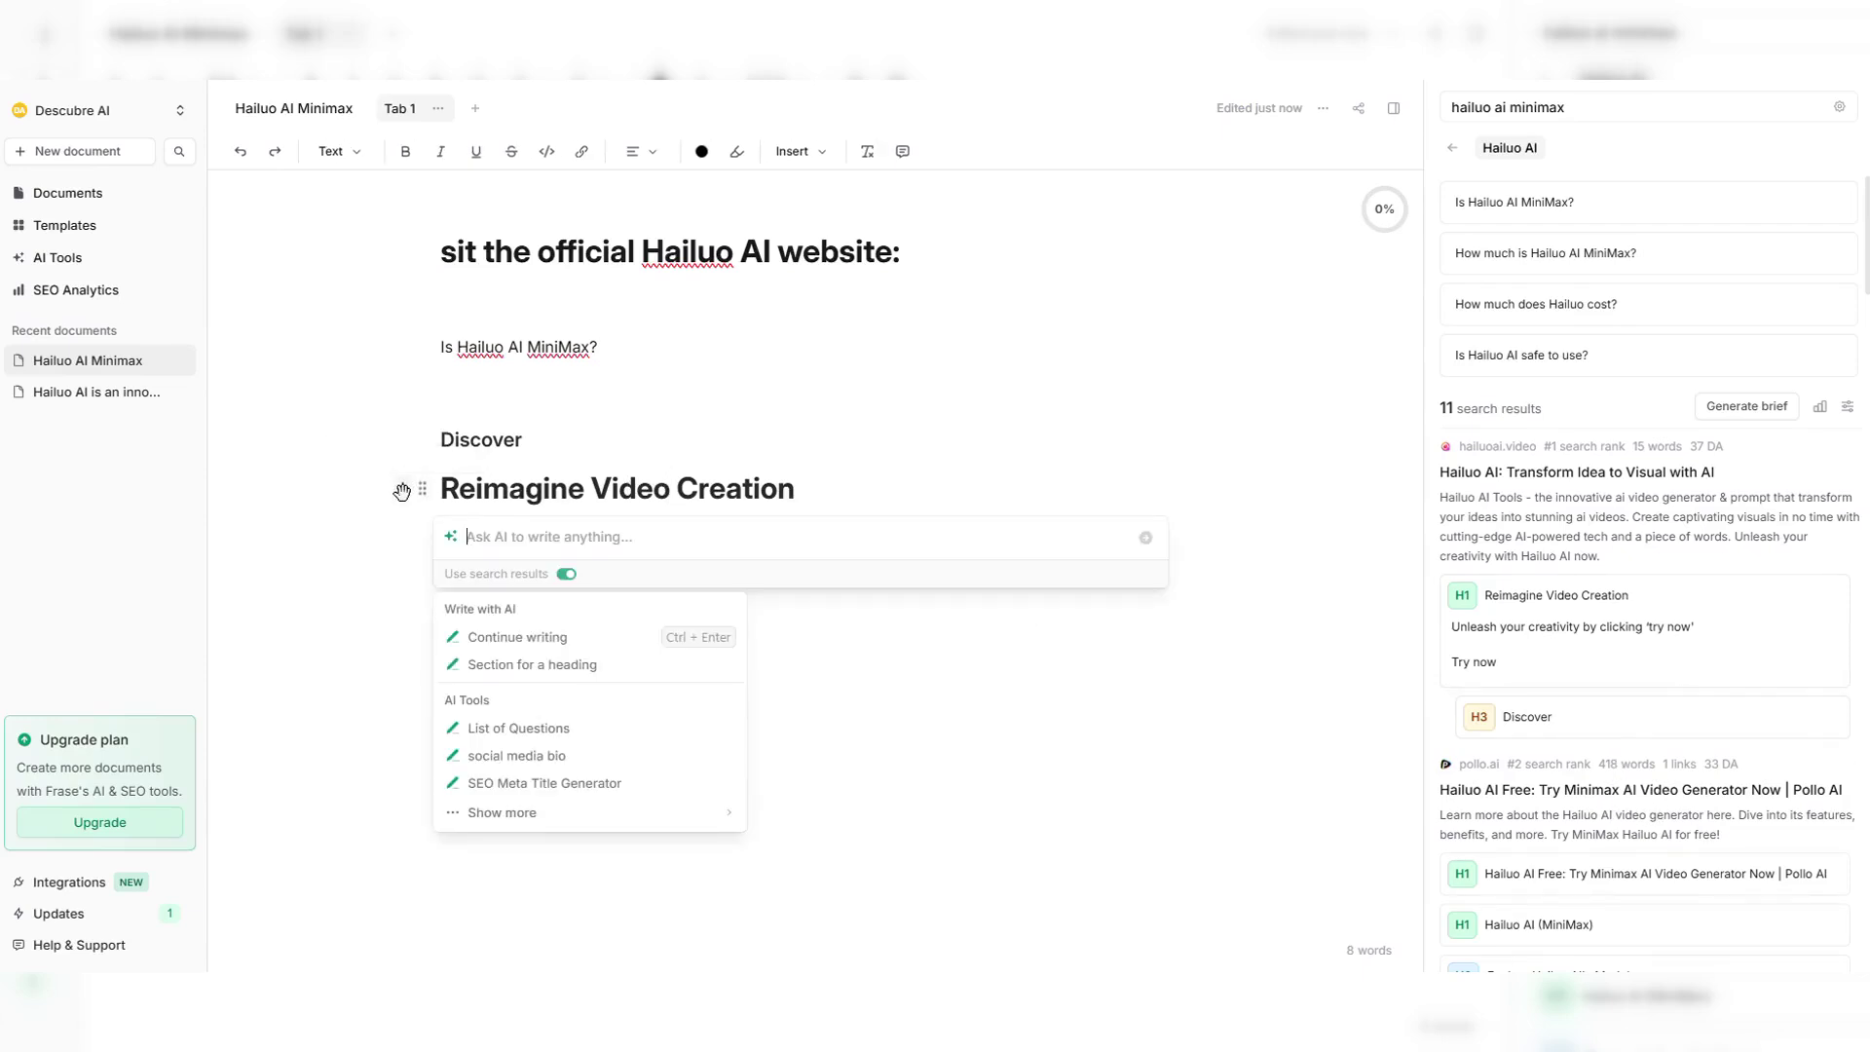
{"action": "left_click", "coordinate": [548, 638]}
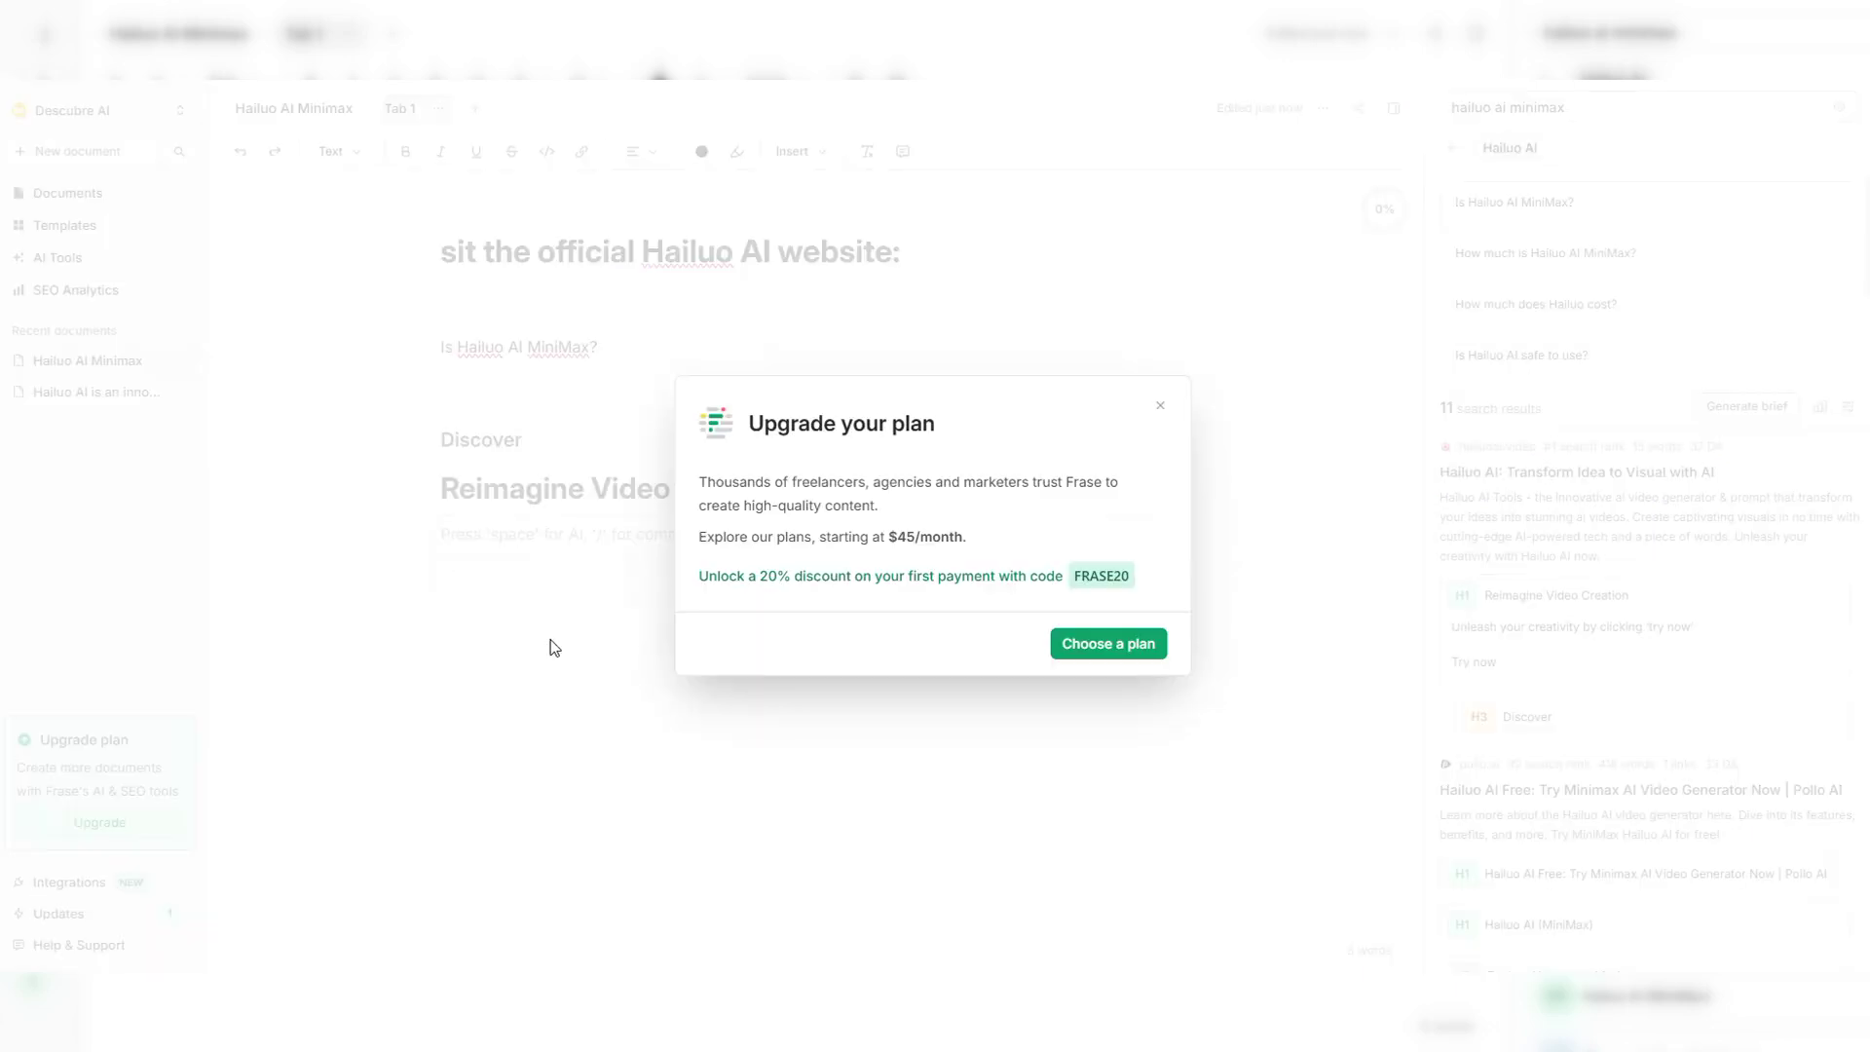
{"action": "left_click", "coordinate": [1159, 409]}
- Insert the pollo.ai headings Explore Hailuo AI's Models, Super-Fast Video Generation, Image-to-Video and Text-to-Video Technology
{"action": "scroll", "coordinate": [1645, 655], "scroll_direction": "down", "scroll_amount": 5}
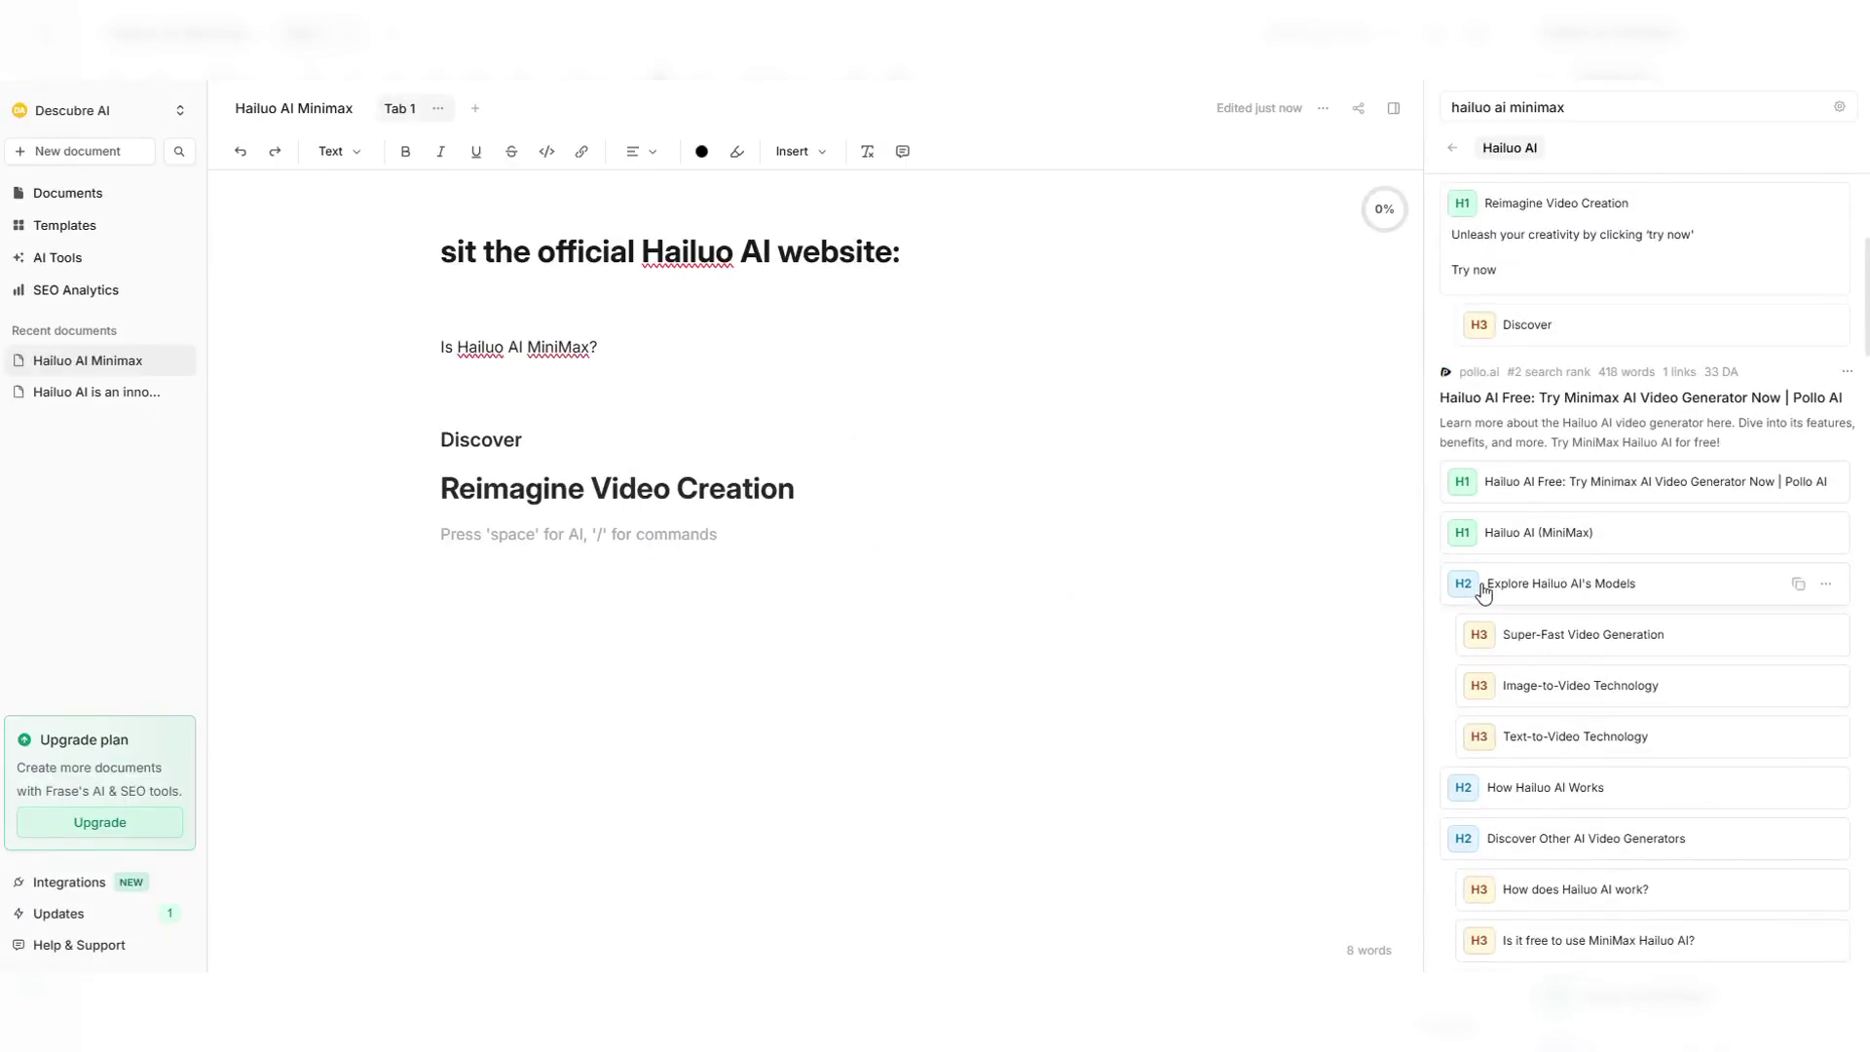
{"action": "left_click", "coordinate": [1798, 583]}
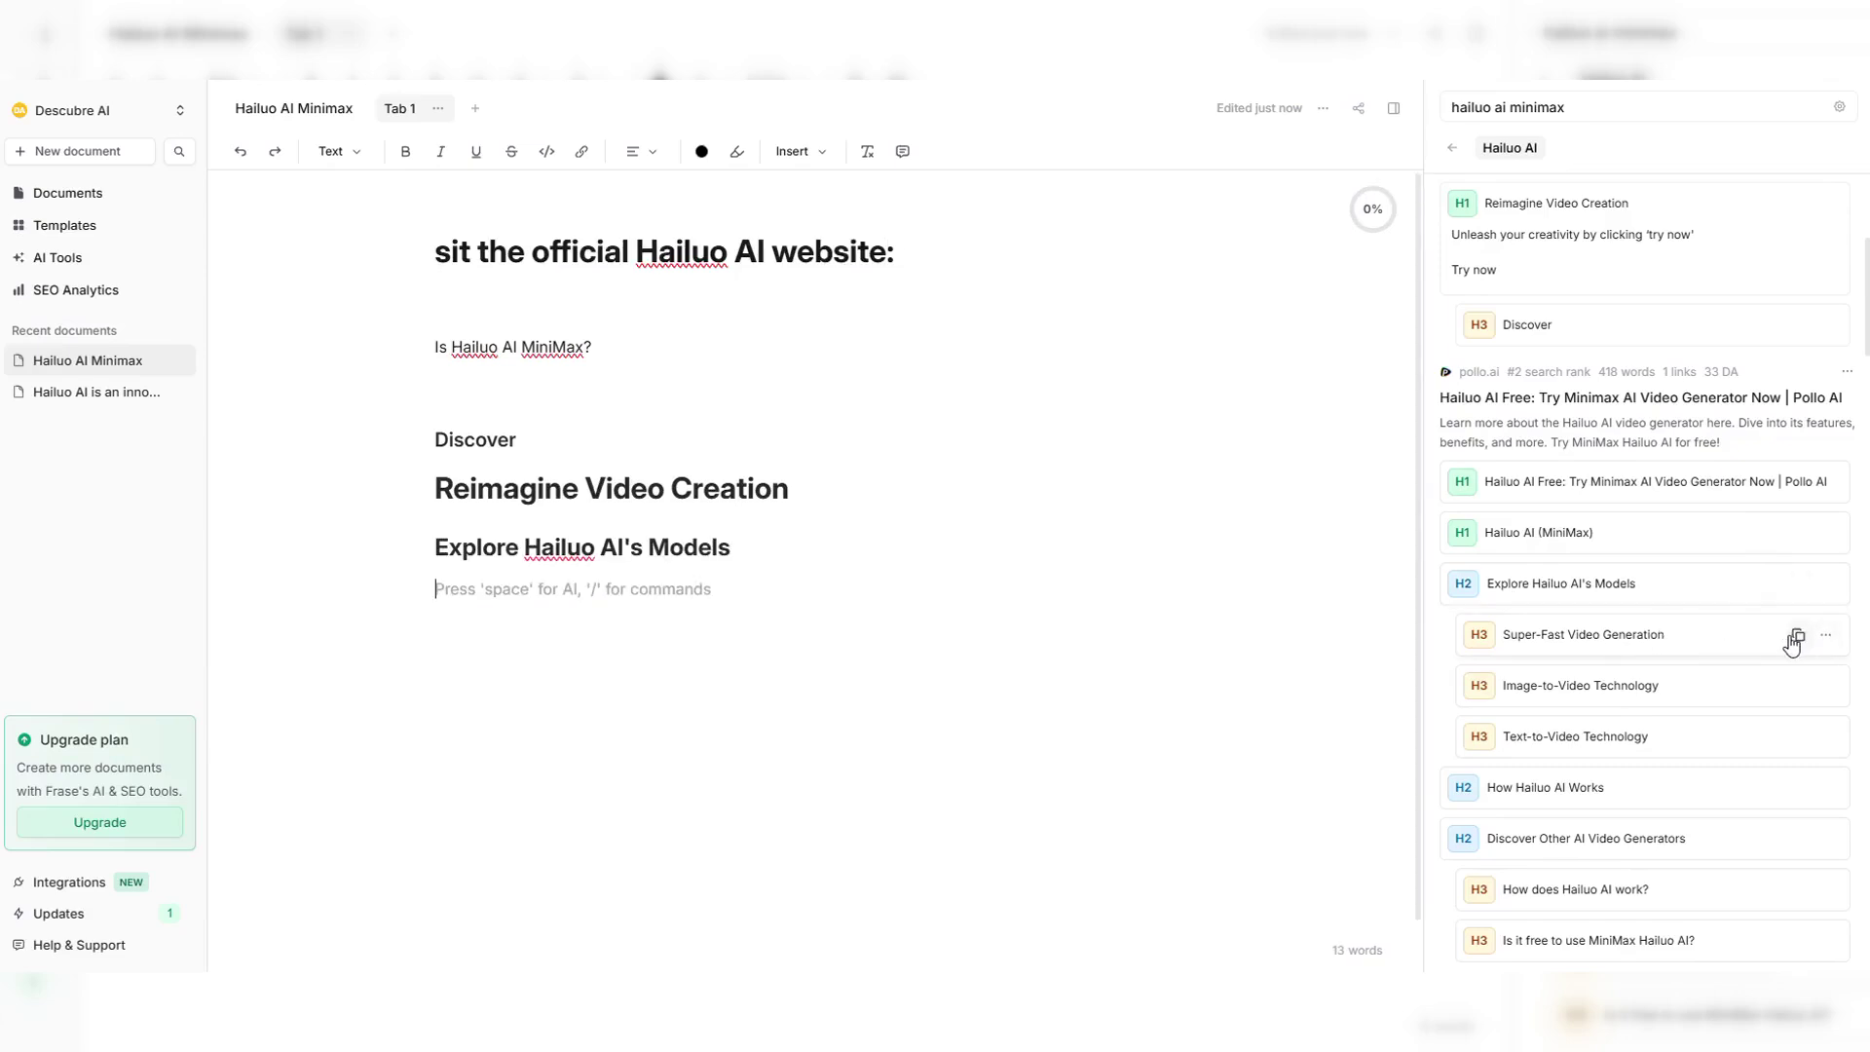
{"action": "left_click", "coordinate": [1795, 639]}
{"action": "left_click", "coordinate": [1797, 687]}
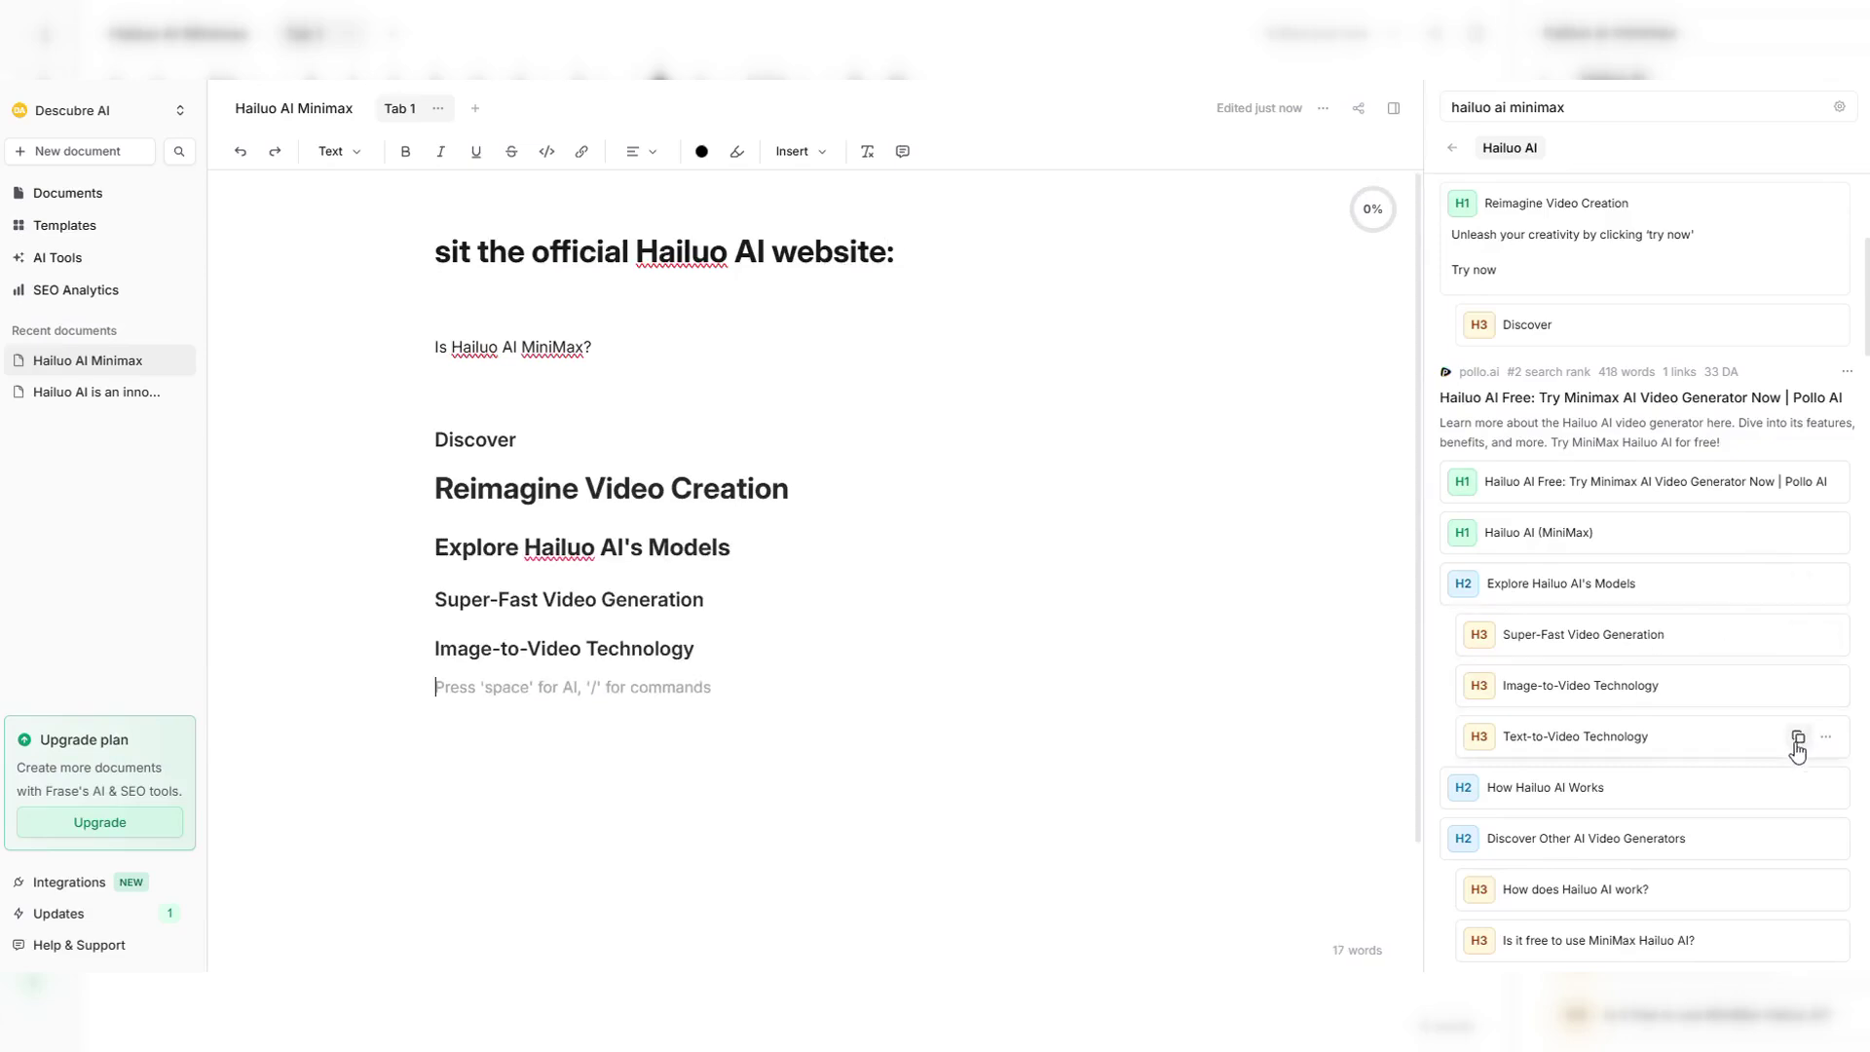
{"action": "left_click", "coordinate": [1797, 740]}
{"action": "scroll", "coordinate": [1694, 682], "scroll_direction": "up", "scroll_amount": 4}
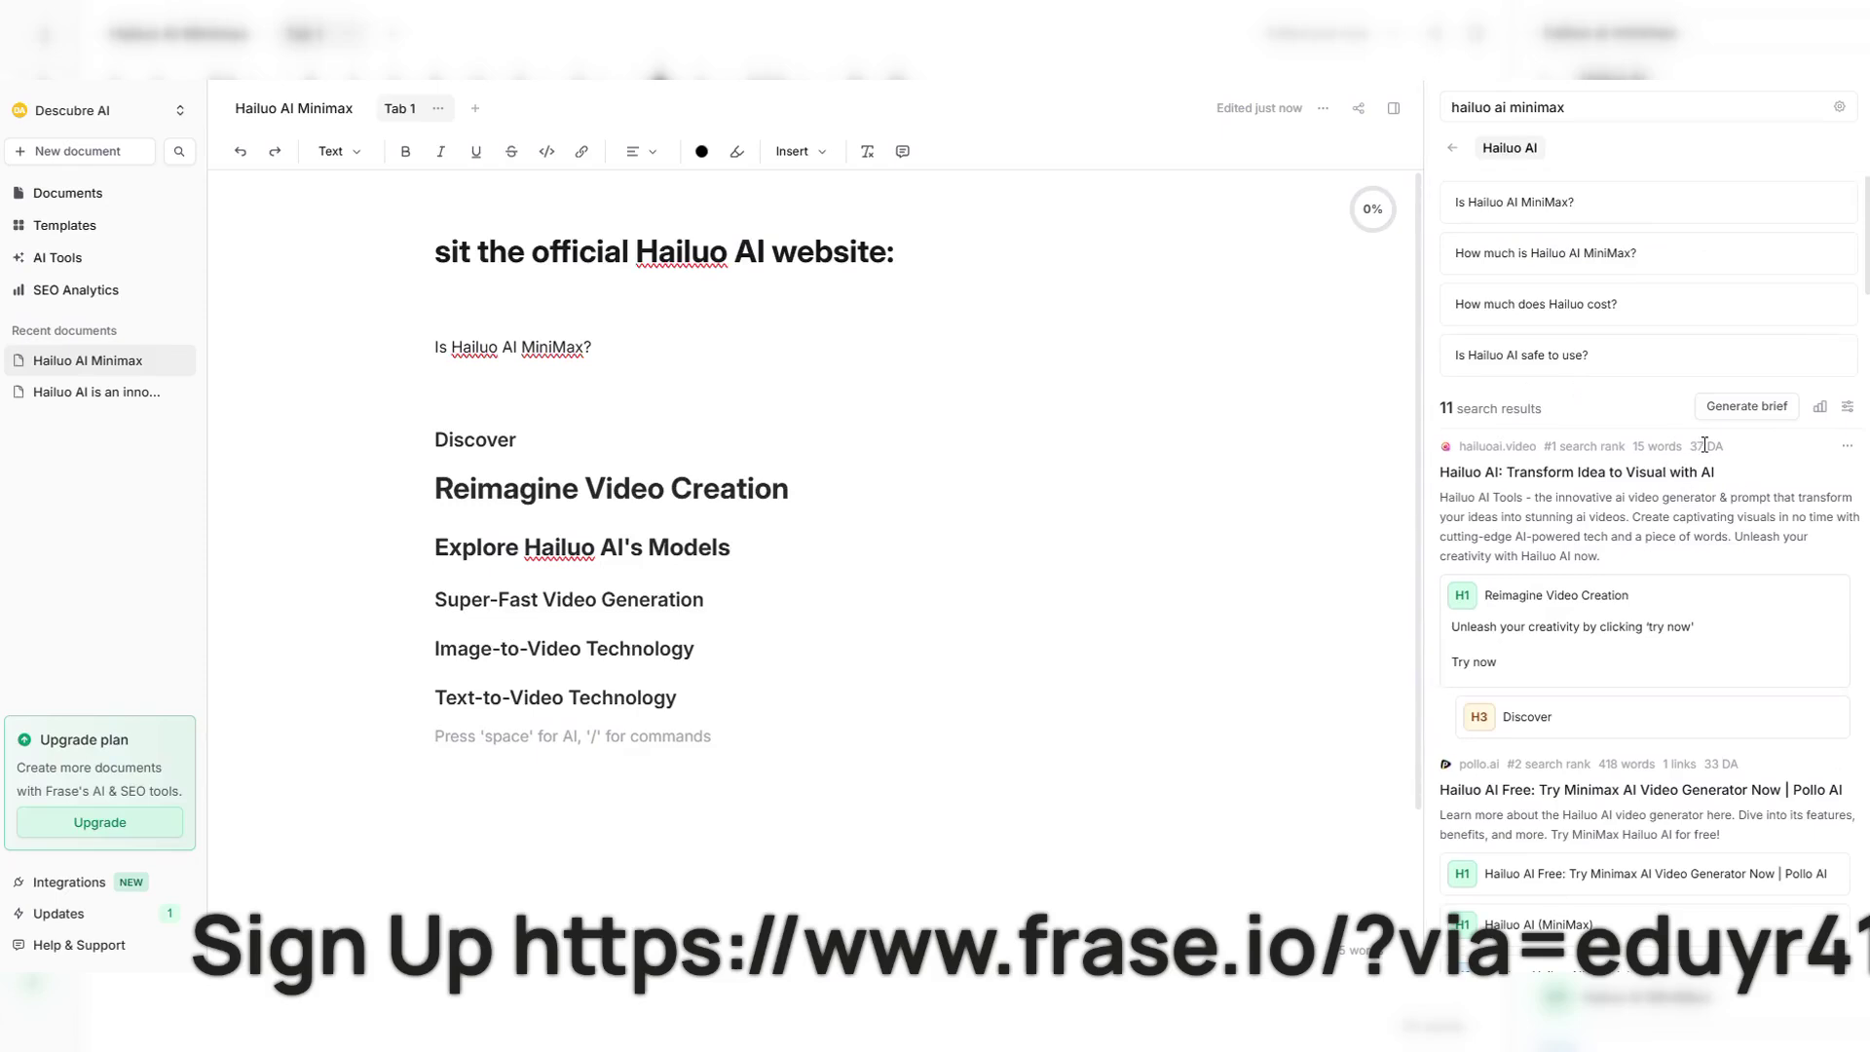
{"action": "scroll", "coordinate": [1704, 444], "scroll_direction": "down", "scroll_amount": 10}
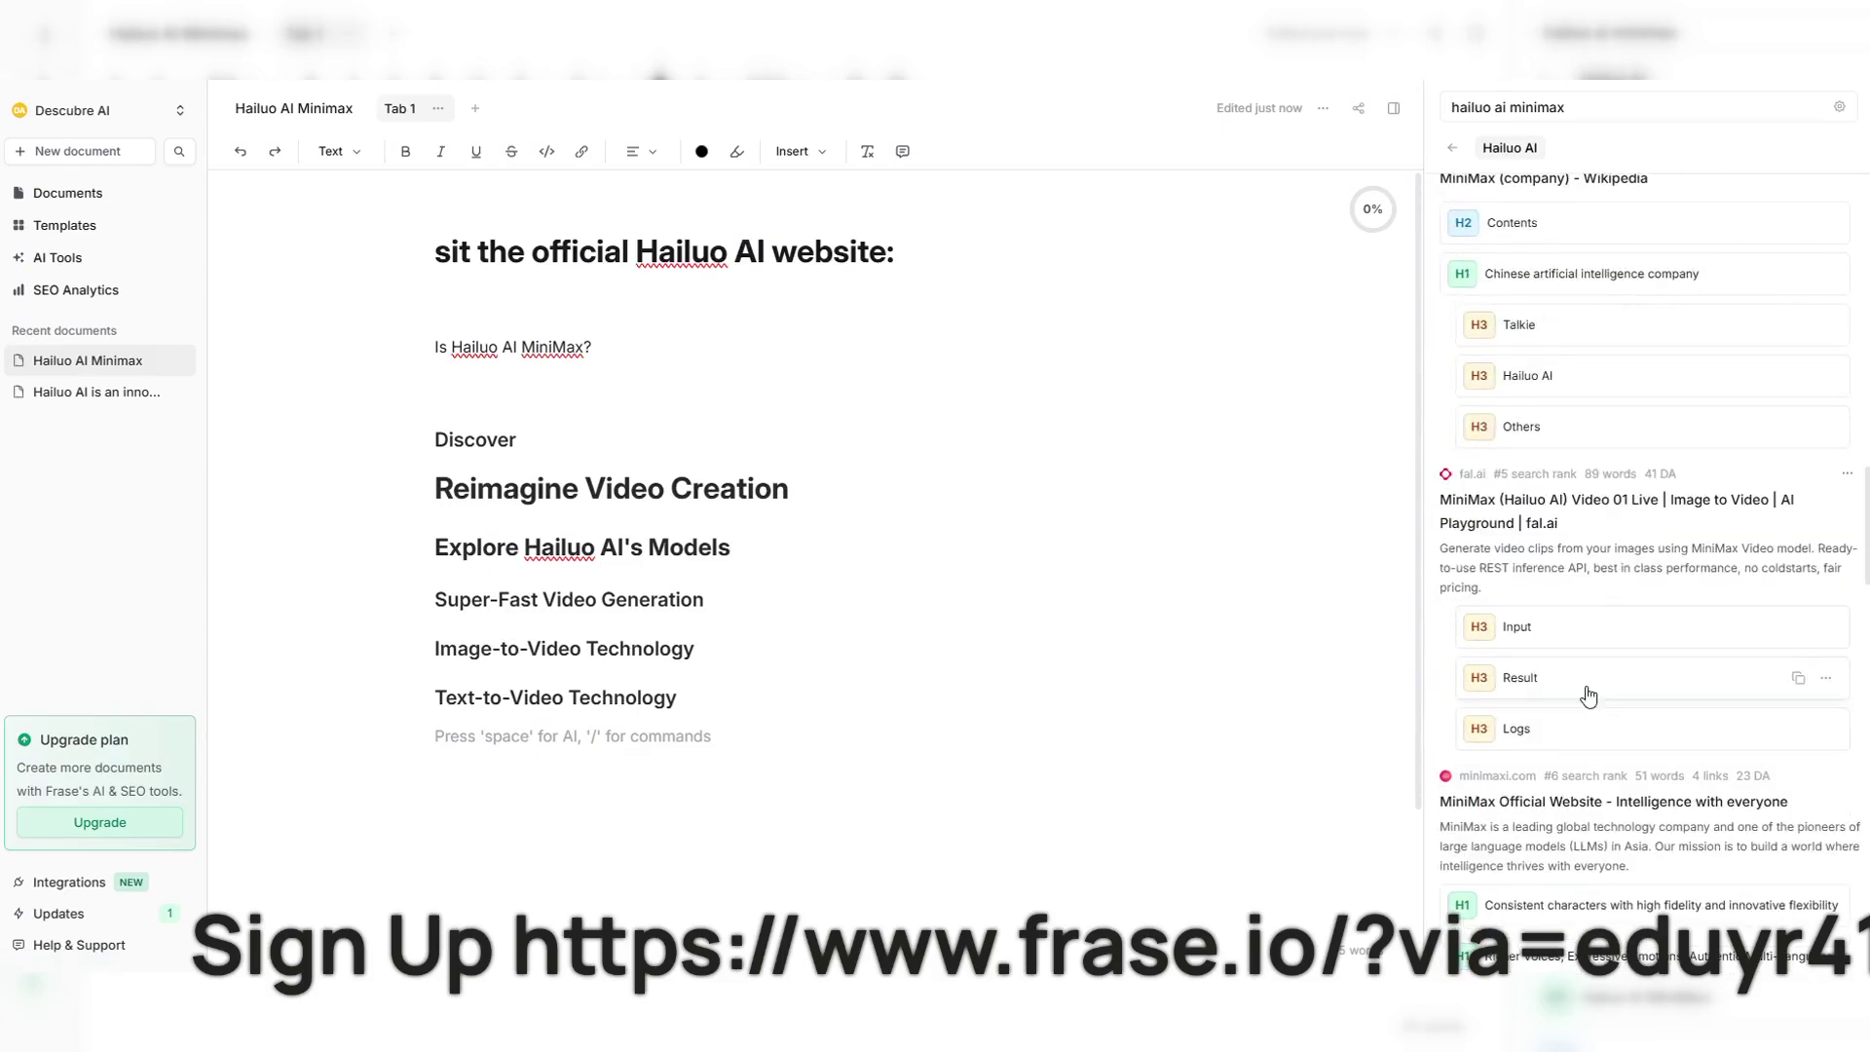
- Set the AIDA audience to 'youtube tech enthusiasts' and generate the marketing copy
{"action": "left_click_drag", "start_coordinate": [1558, 523], "coordinate": [1434, 510]}
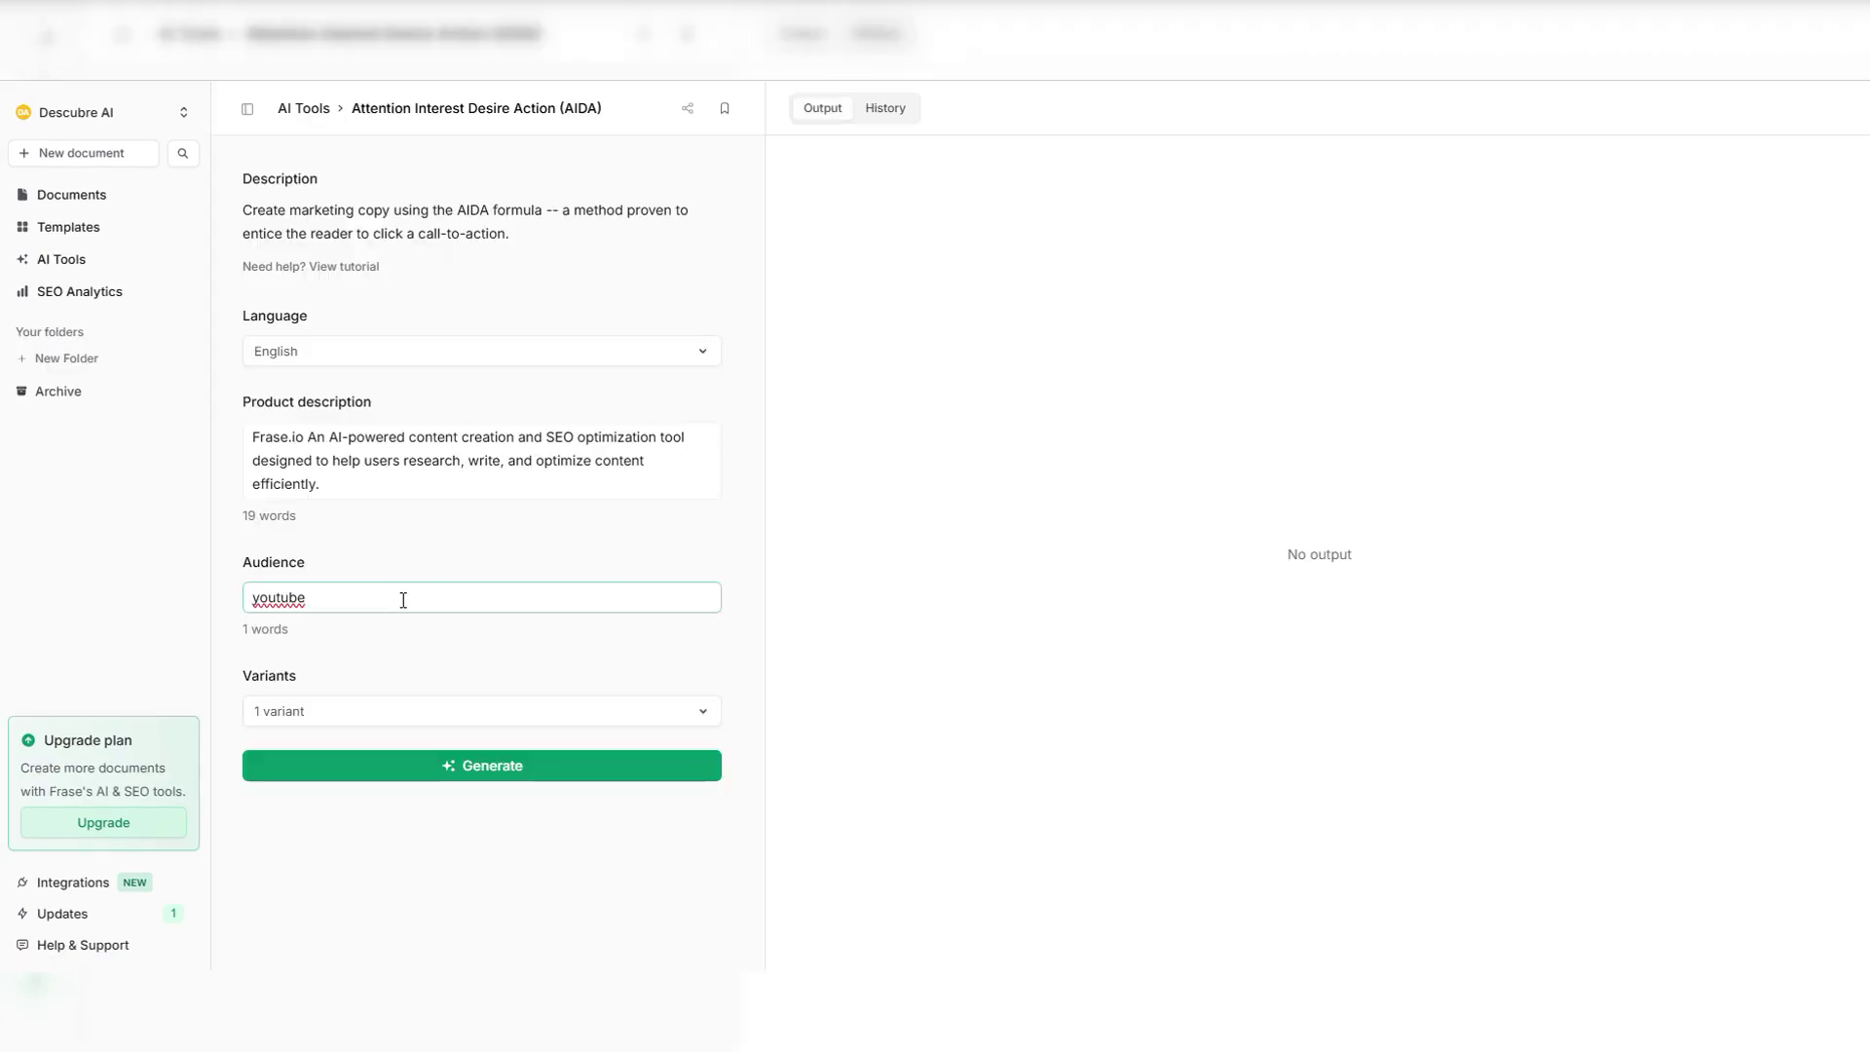
{"action": "type", "text": "tech enthusiasts"}
{"action": "left_click", "coordinate": [514, 761]}
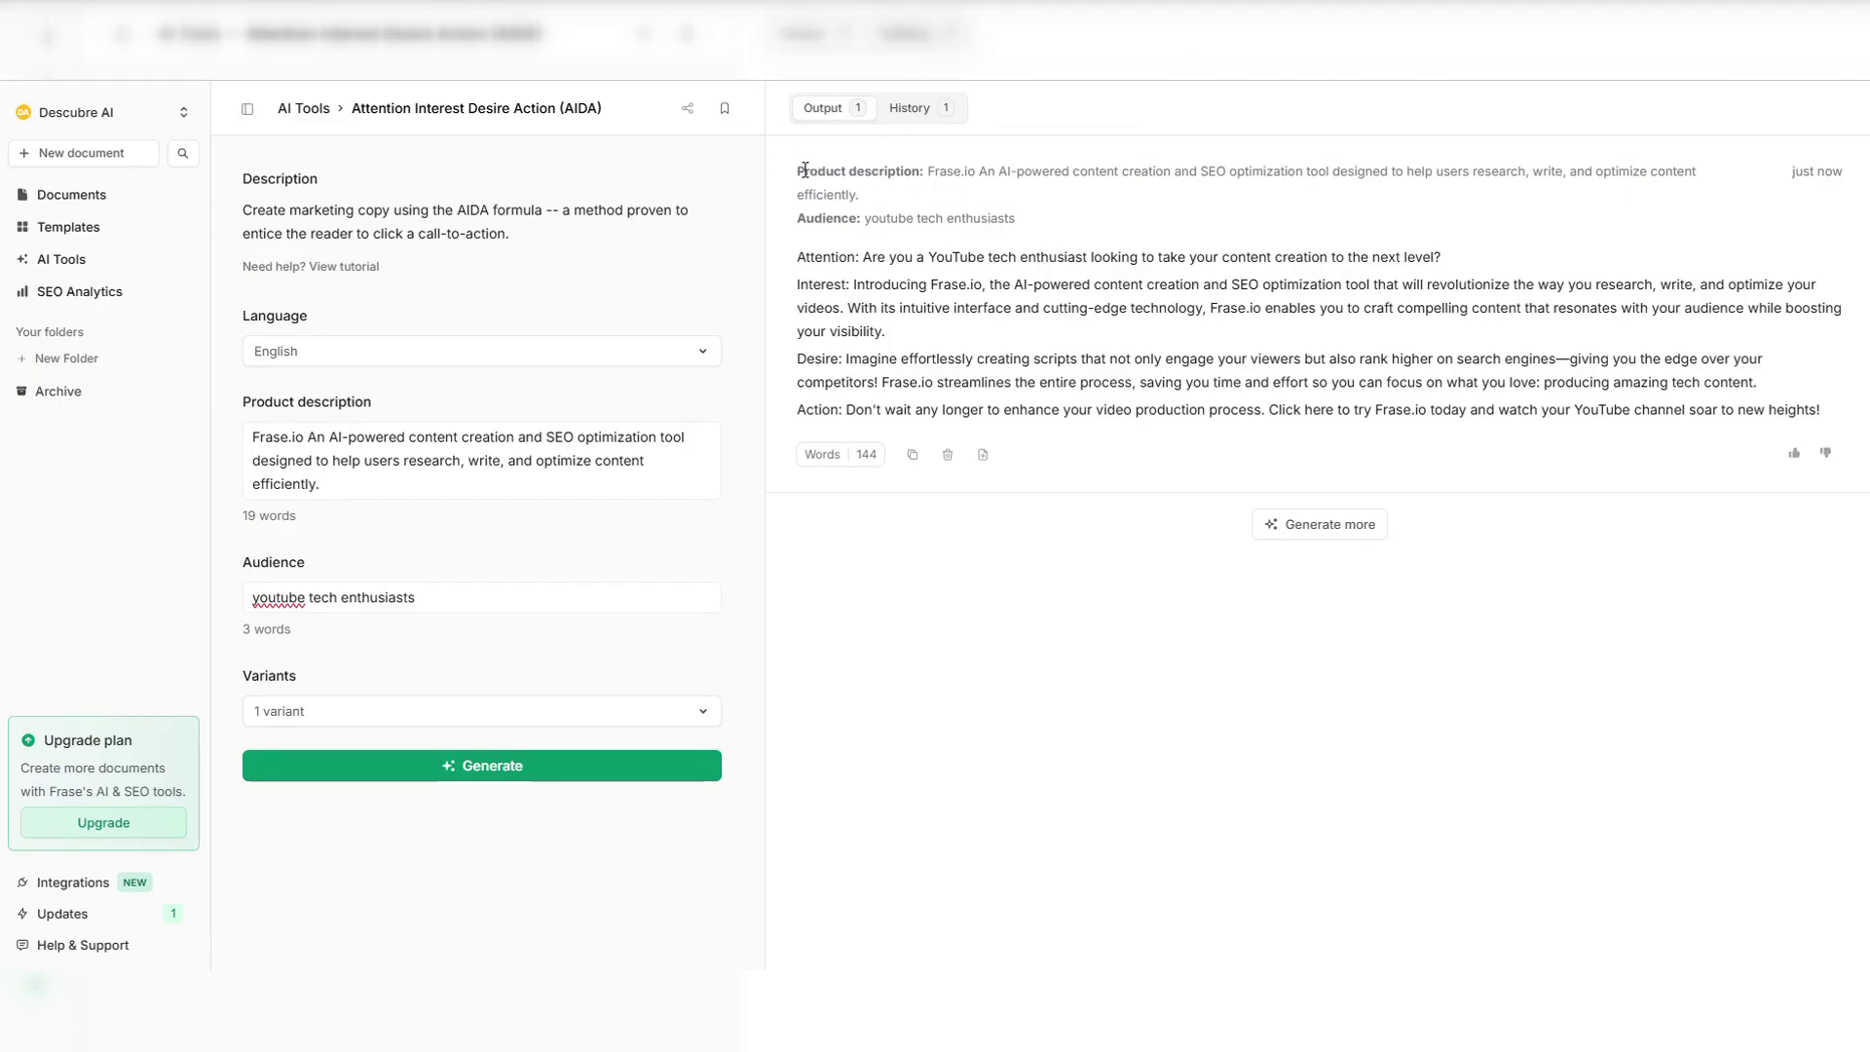
- Review the generated Attention, Interest and Desire sections of the AIDA copy
{"action": "left_click_drag", "start_coordinate": [805, 170], "coordinate": [1169, 238]}
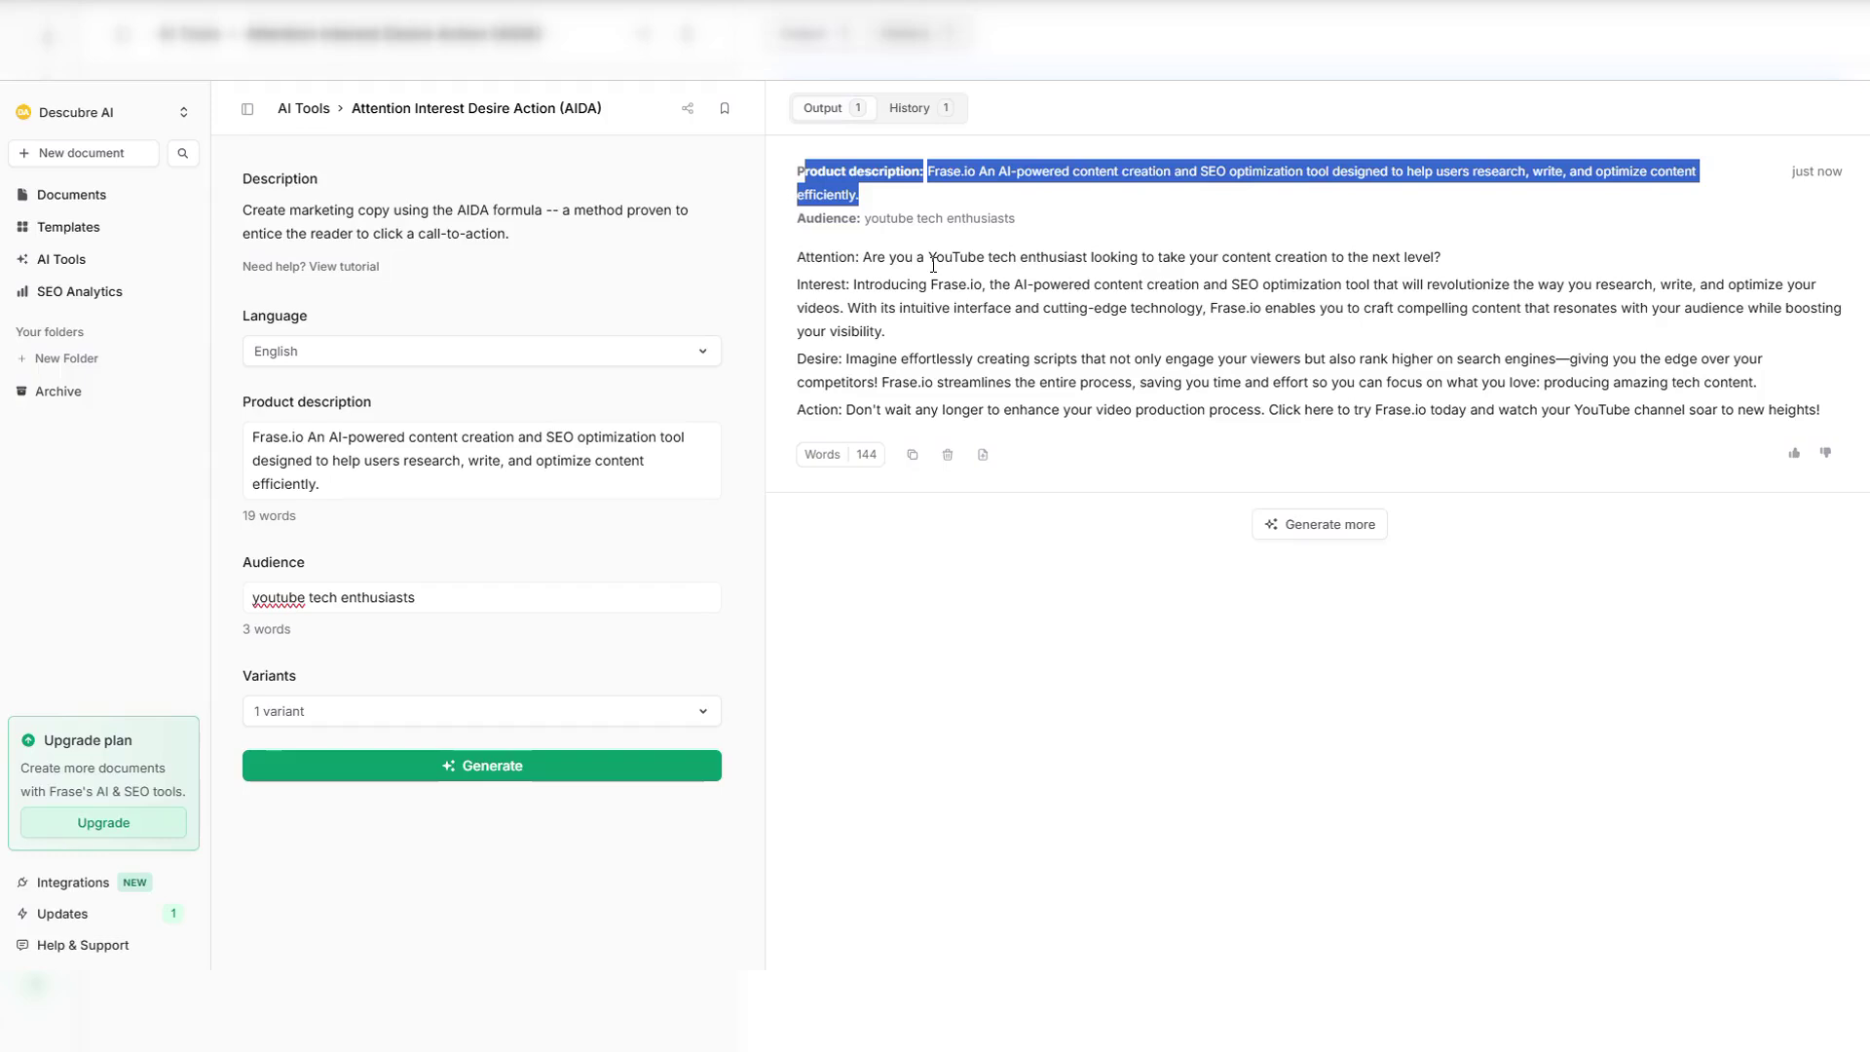
{"action": "left_click", "coordinate": [1459, 265]}
{"action": "left_click_drag", "start_coordinate": [1459, 265], "coordinate": [941, 259]}
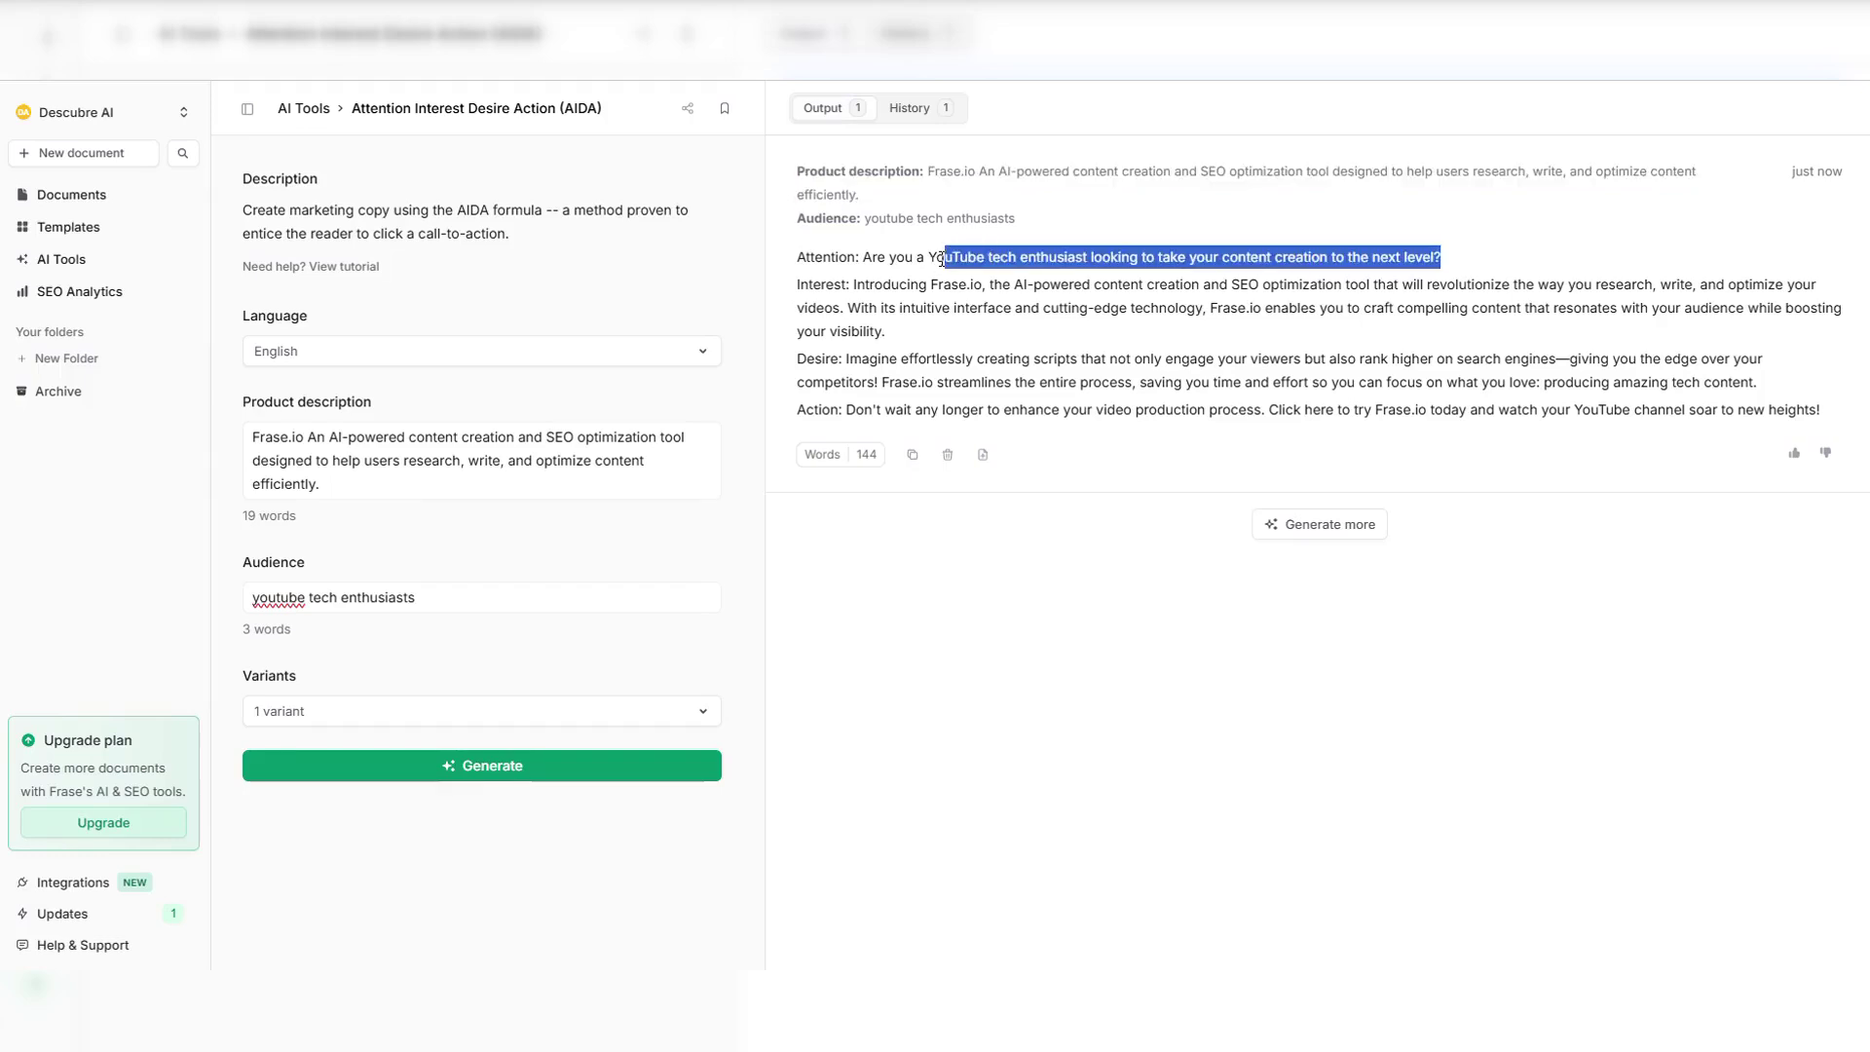
{"action": "left_click", "coordinate": [894, 329]}
{"action": "left_click_drag", "start_coordinate": [894, 329], "coordinate": [864, 294]}
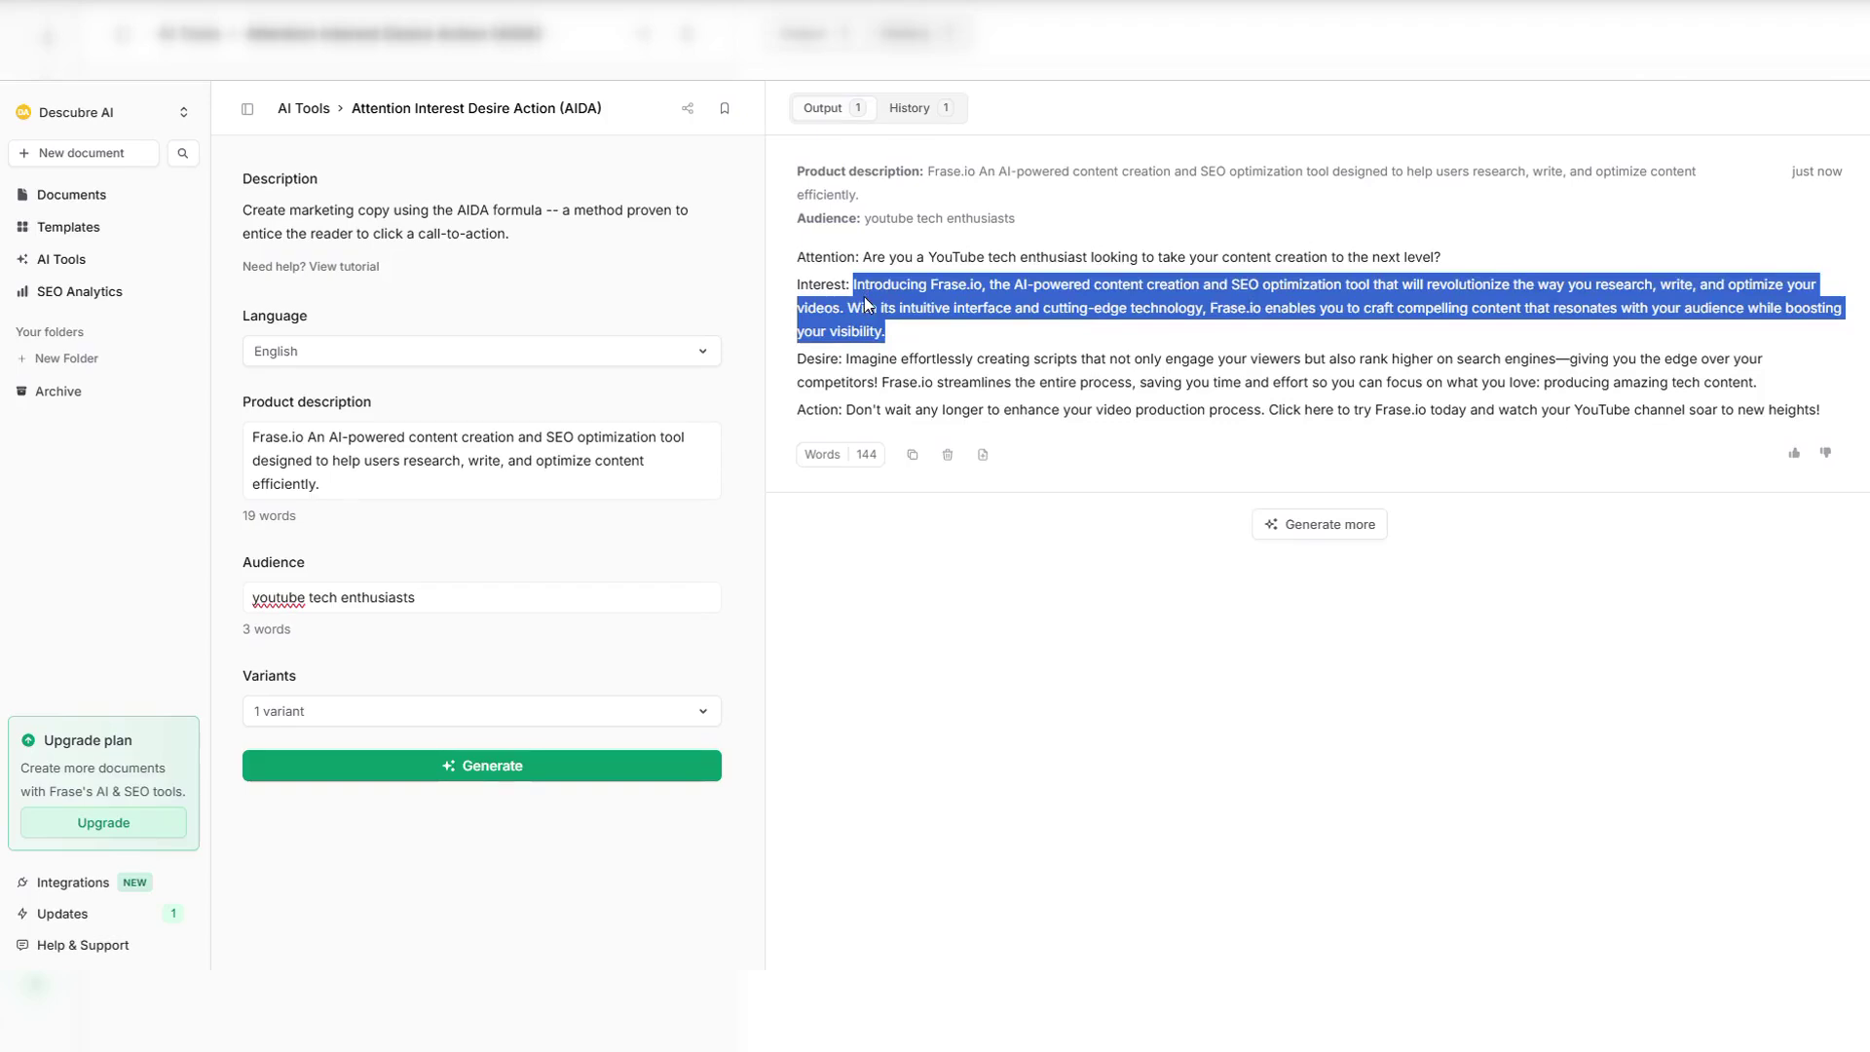
{"action": "left_click", "coordinate": [1685, 404]}
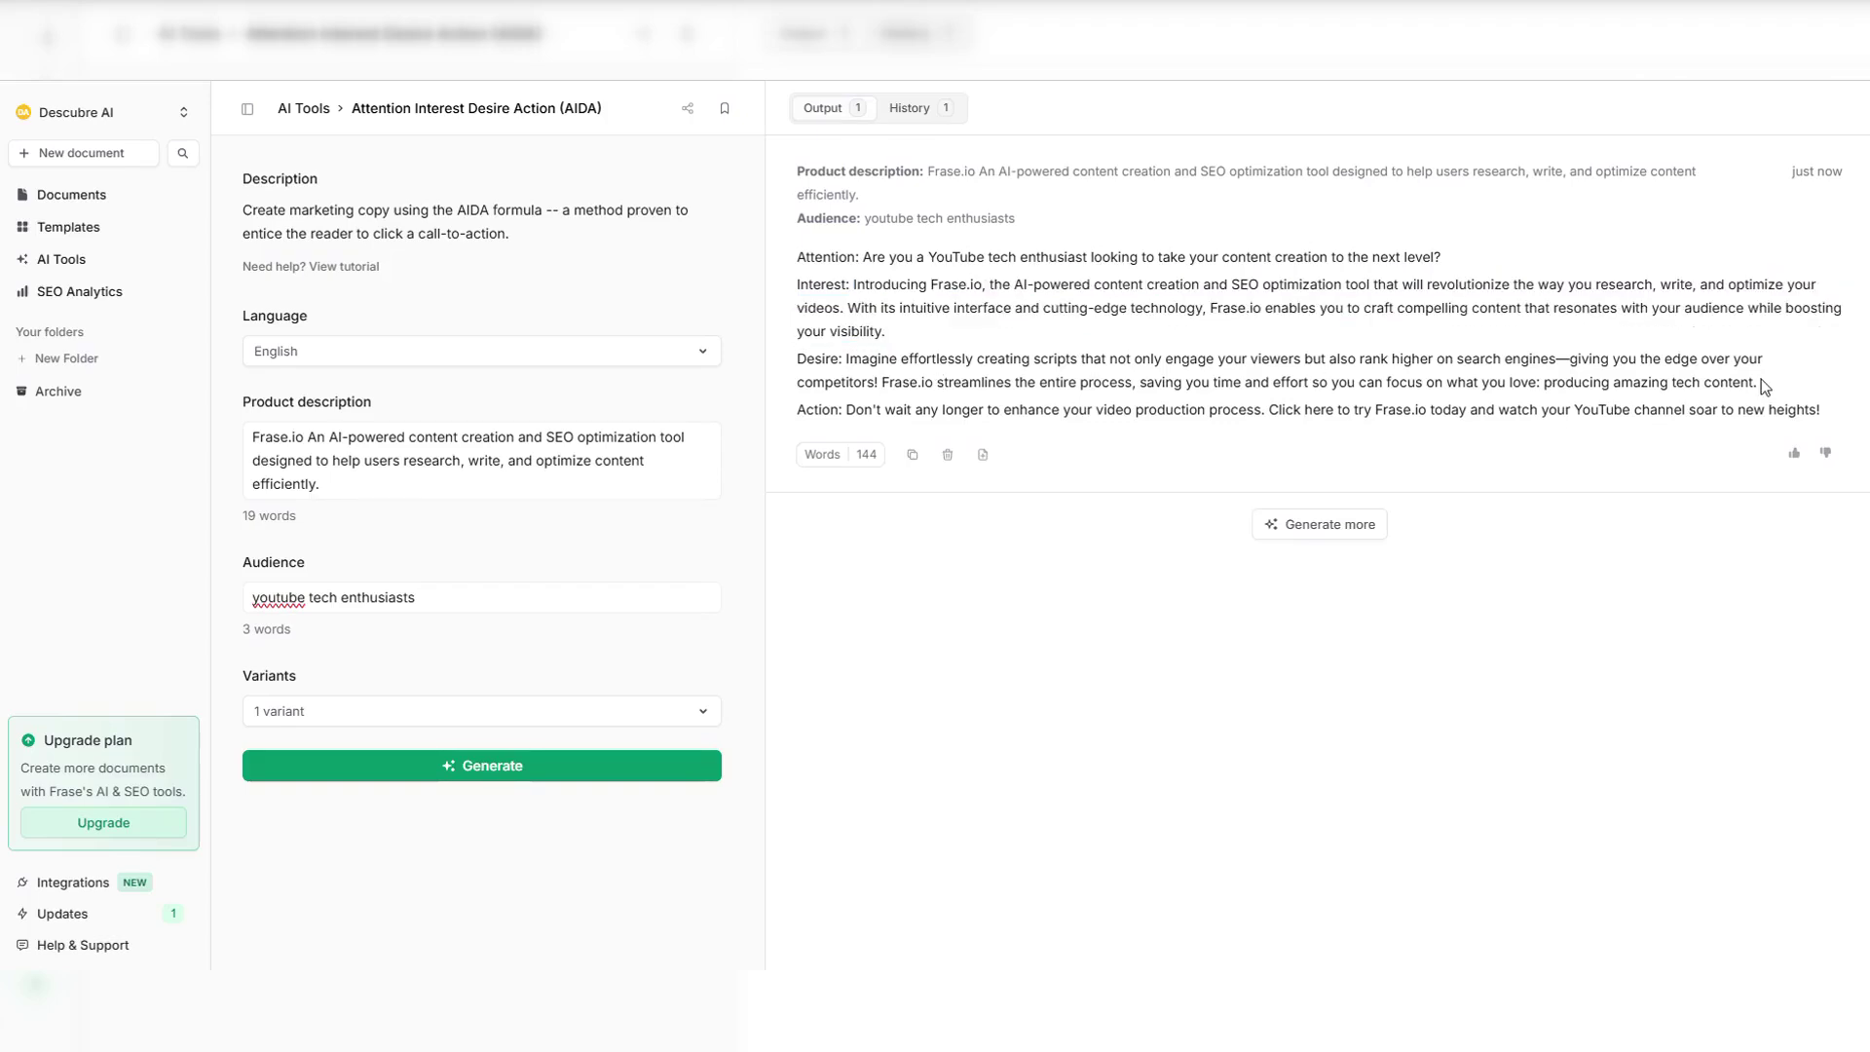
{"action": "left_click_drag", "start_coordinate": [1761, 378], "coordinate": [977, 362]}
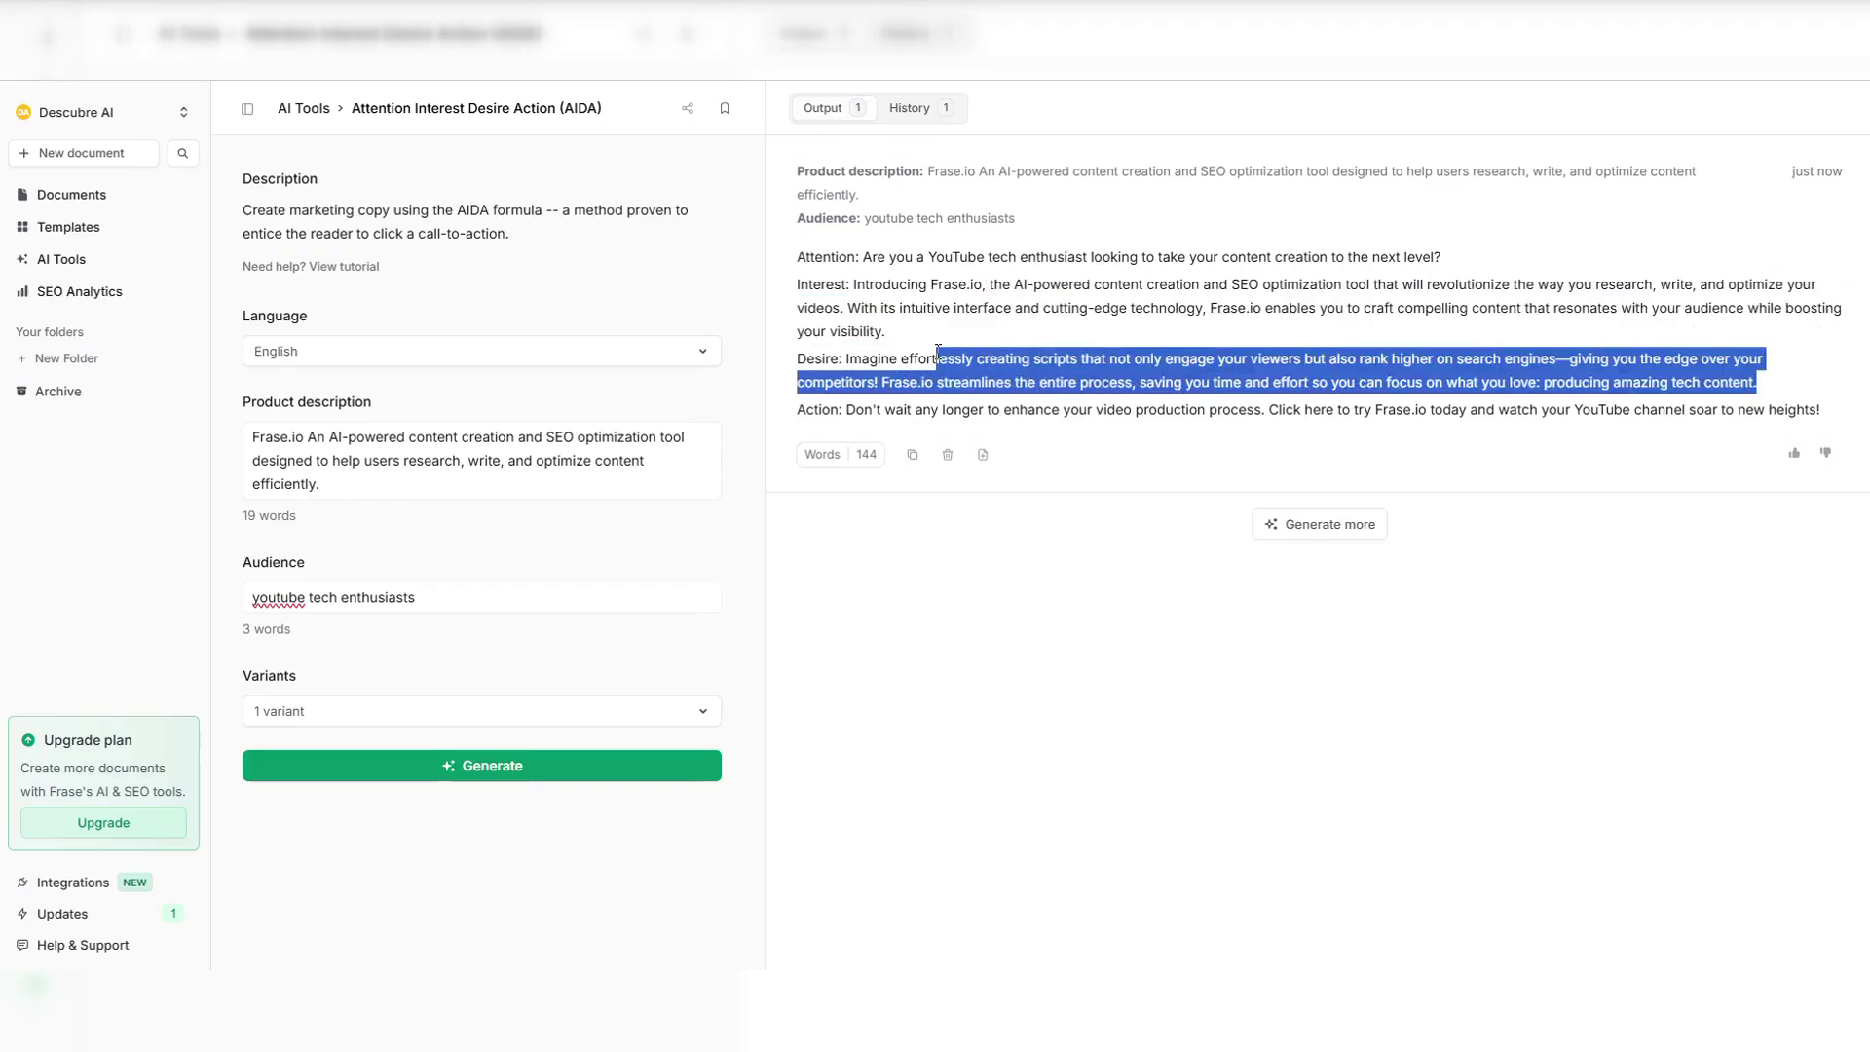
{"action": "left_click", "coordinate": [956, 409]}
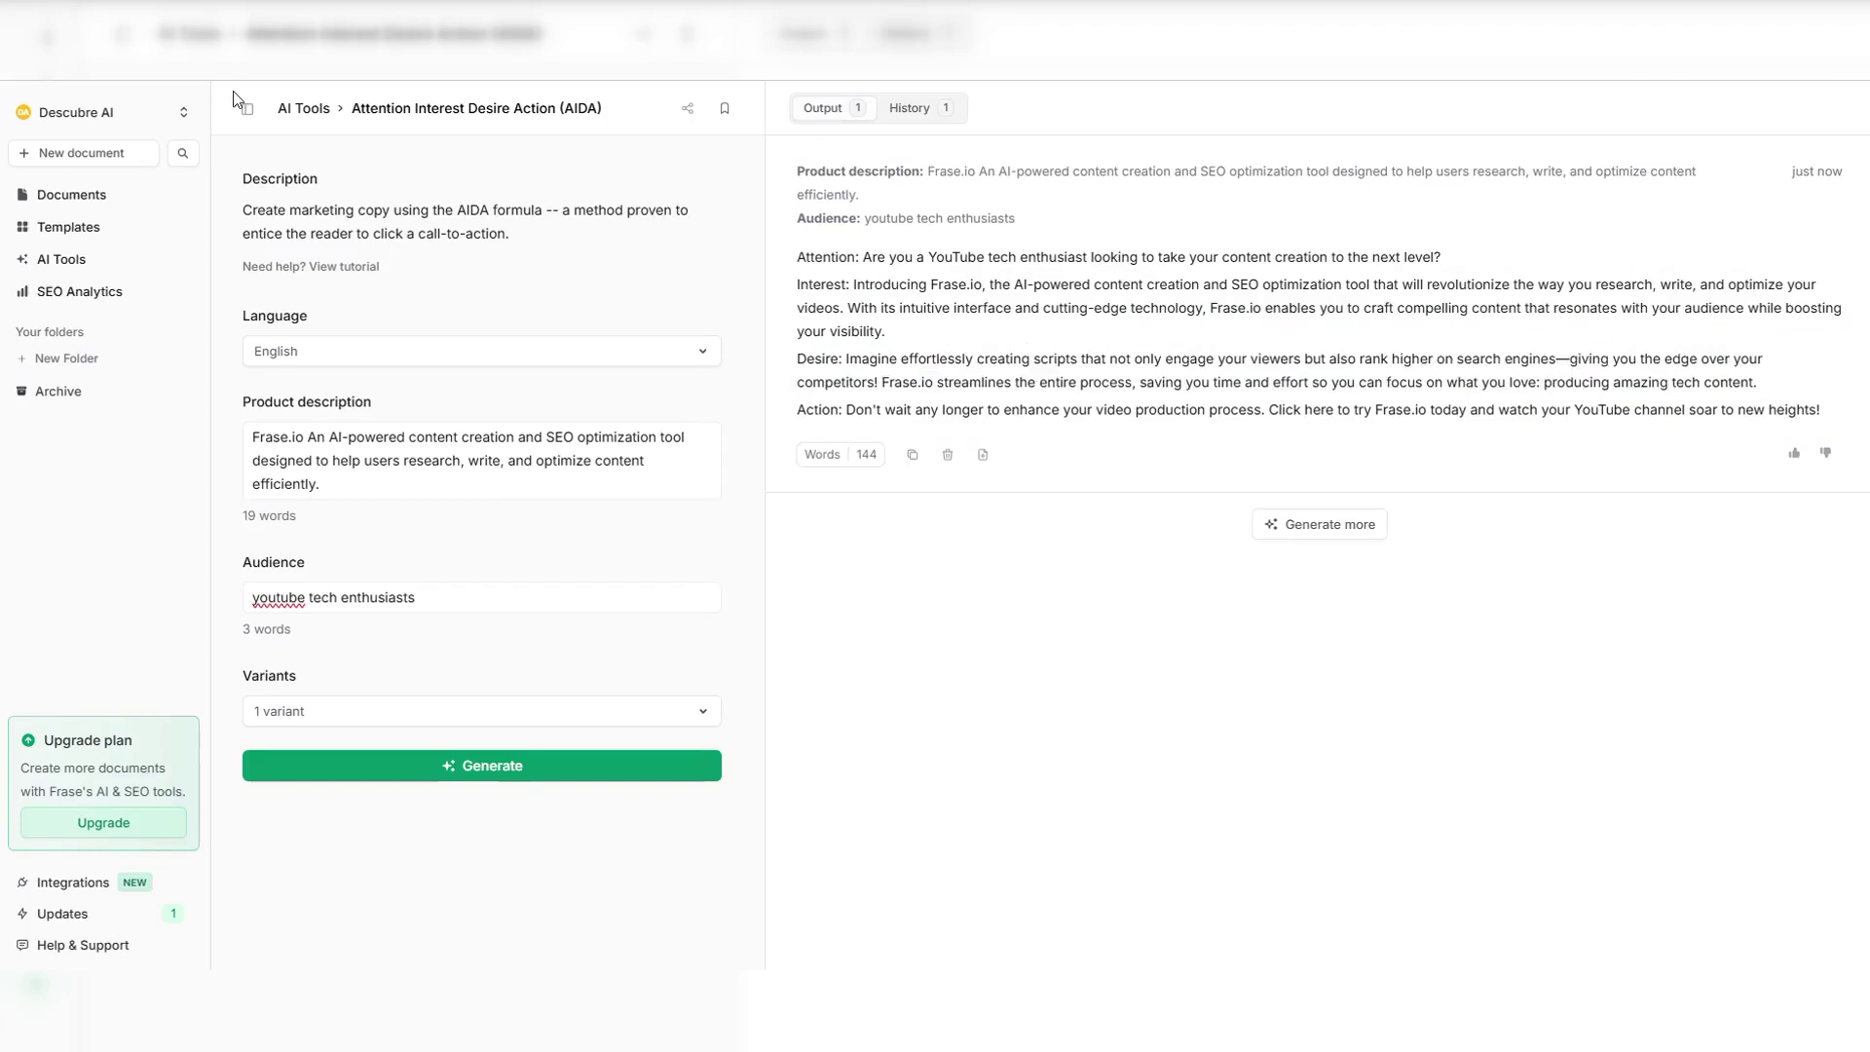
- Generate 2 Blog Introduction variants from the pasted Frase.io title and read both outputs
{"action": "left_click", "coordinate": [70, 270]}
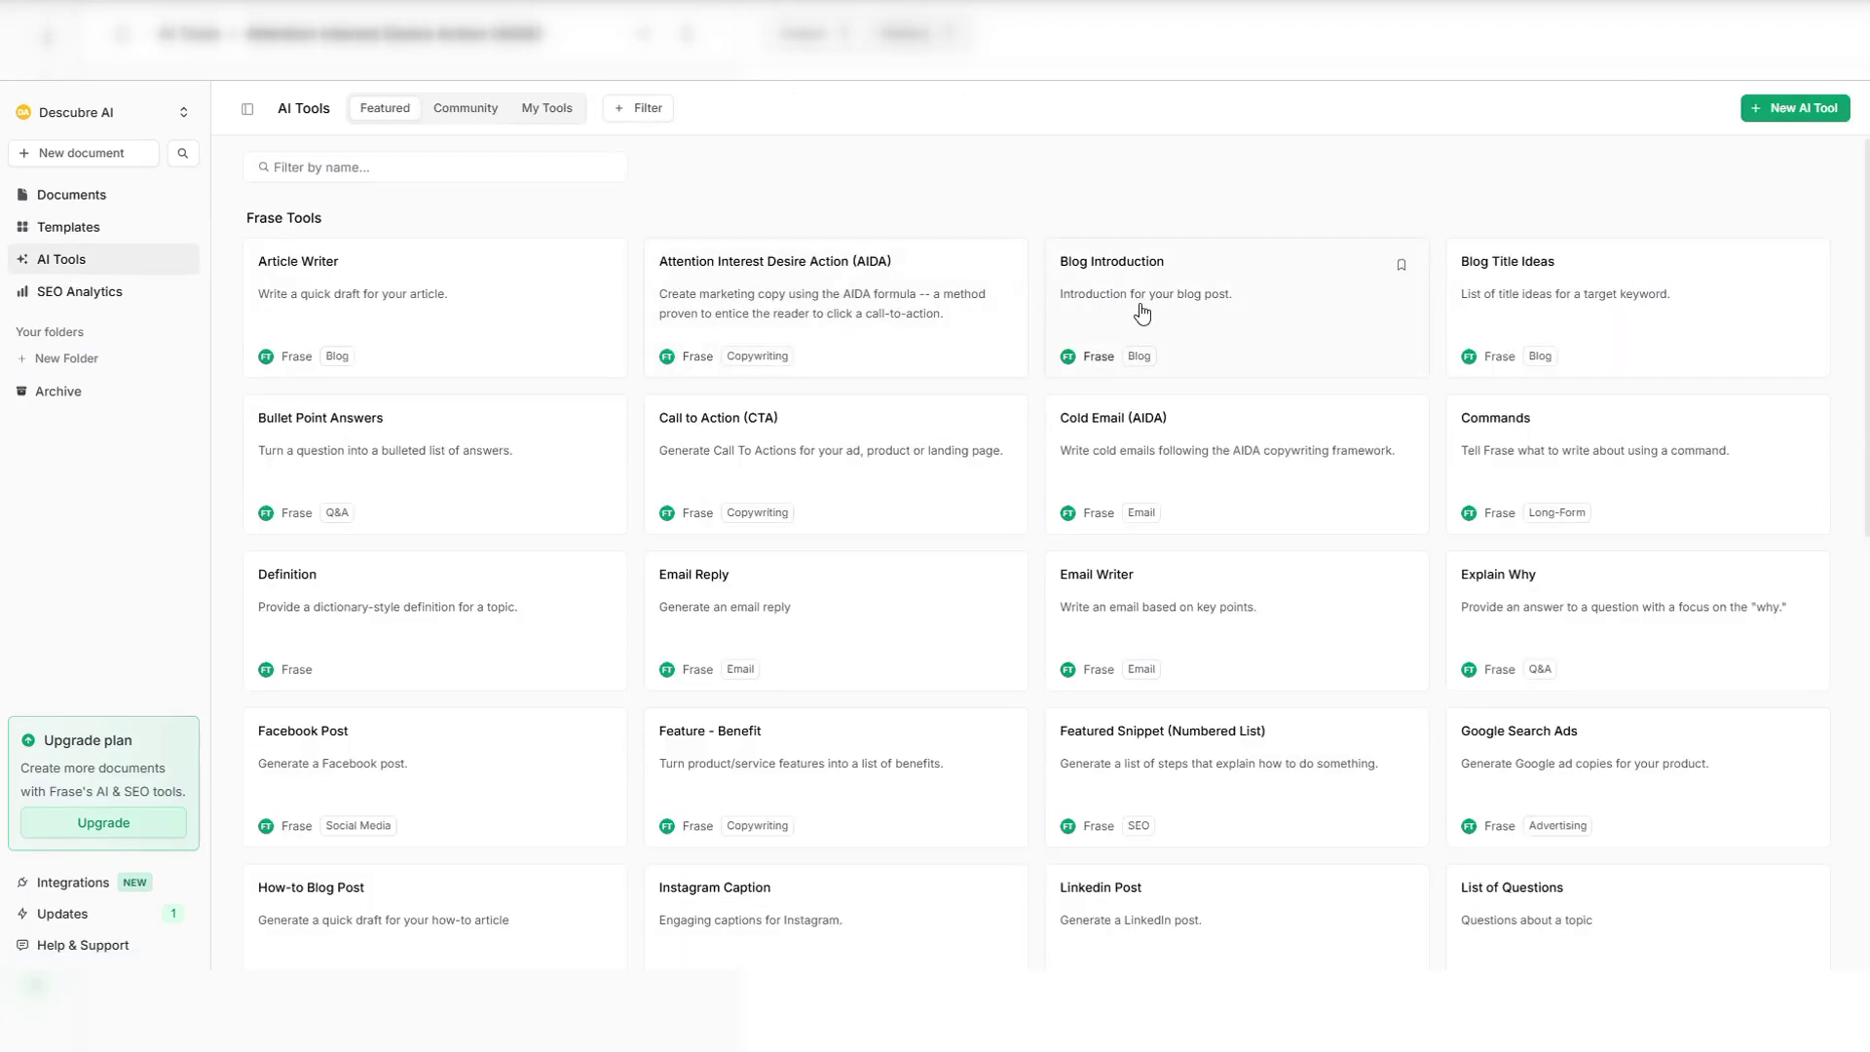
{"action": "left_click", "coordinate": [1142, 309]}
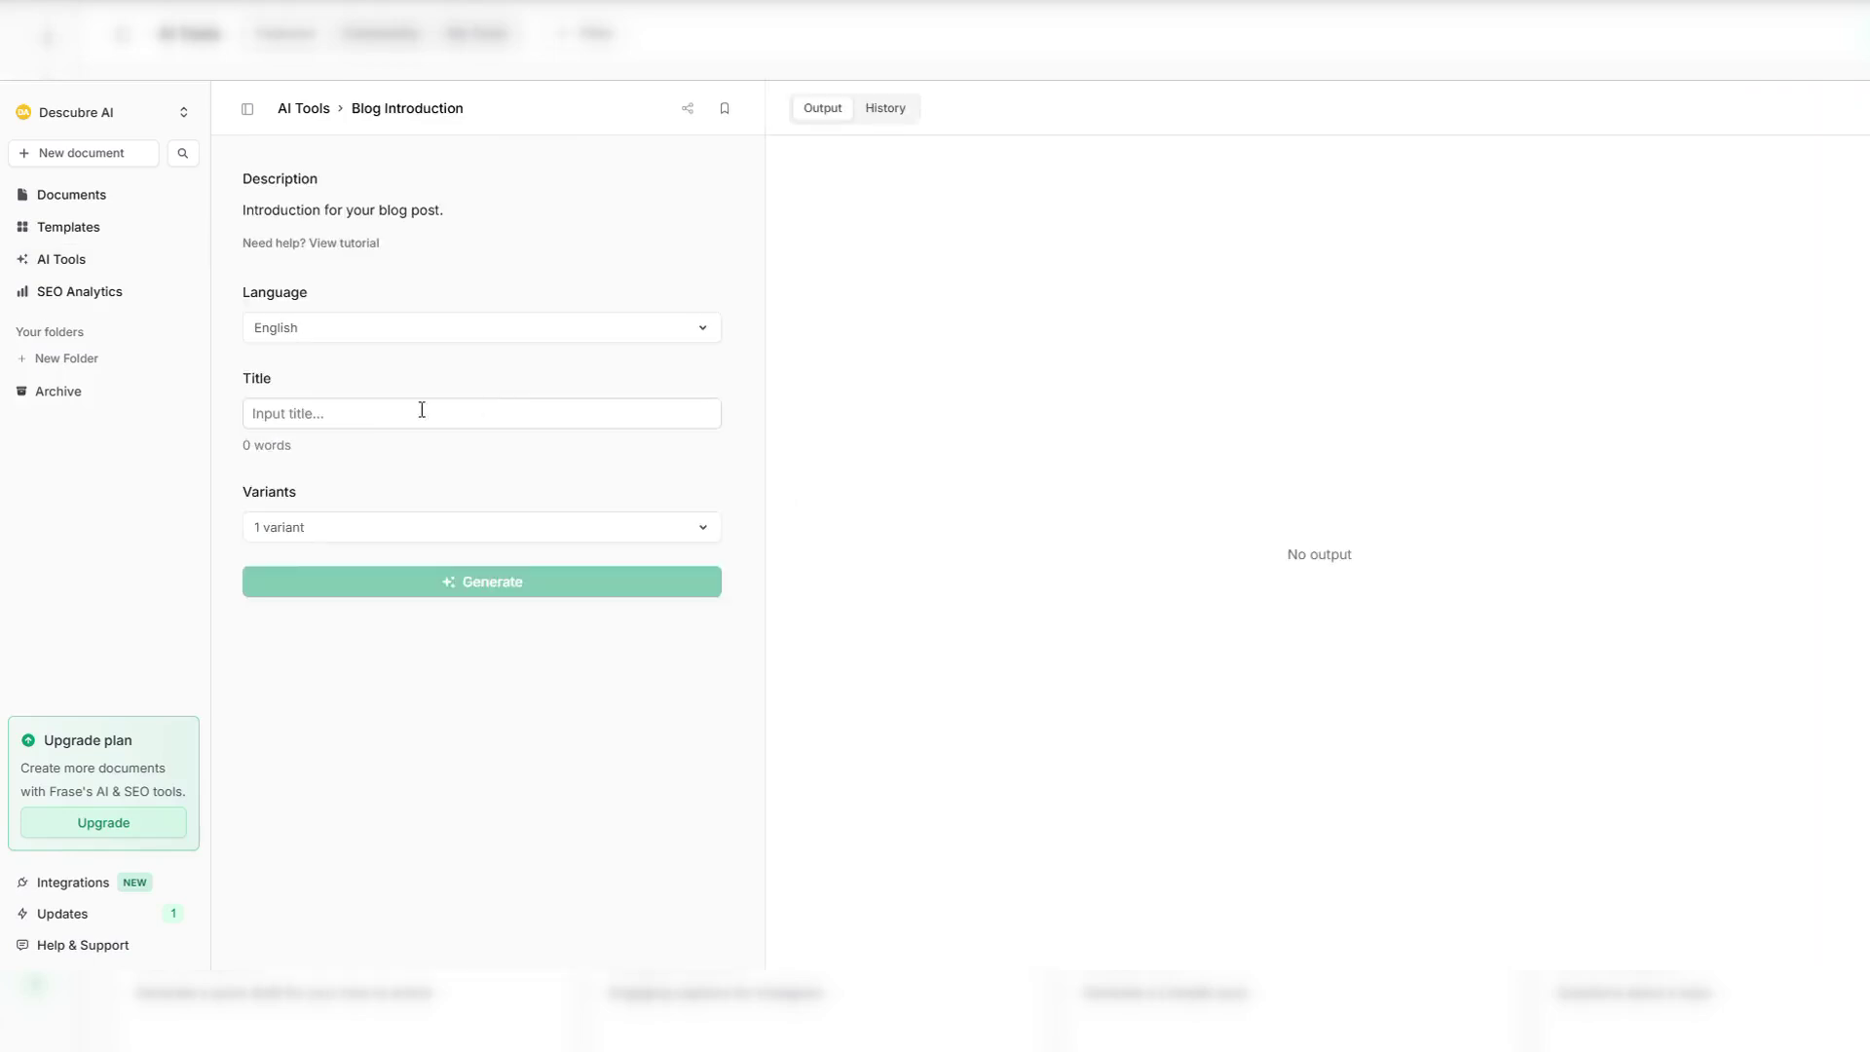
{"action": "left_click", "coordinate": [392, 422]}
{"action": "type", "text": "Frase.io An AI-powered content creation and SEO optimization tool designed to help users research, write, and optimize content efficiently."}
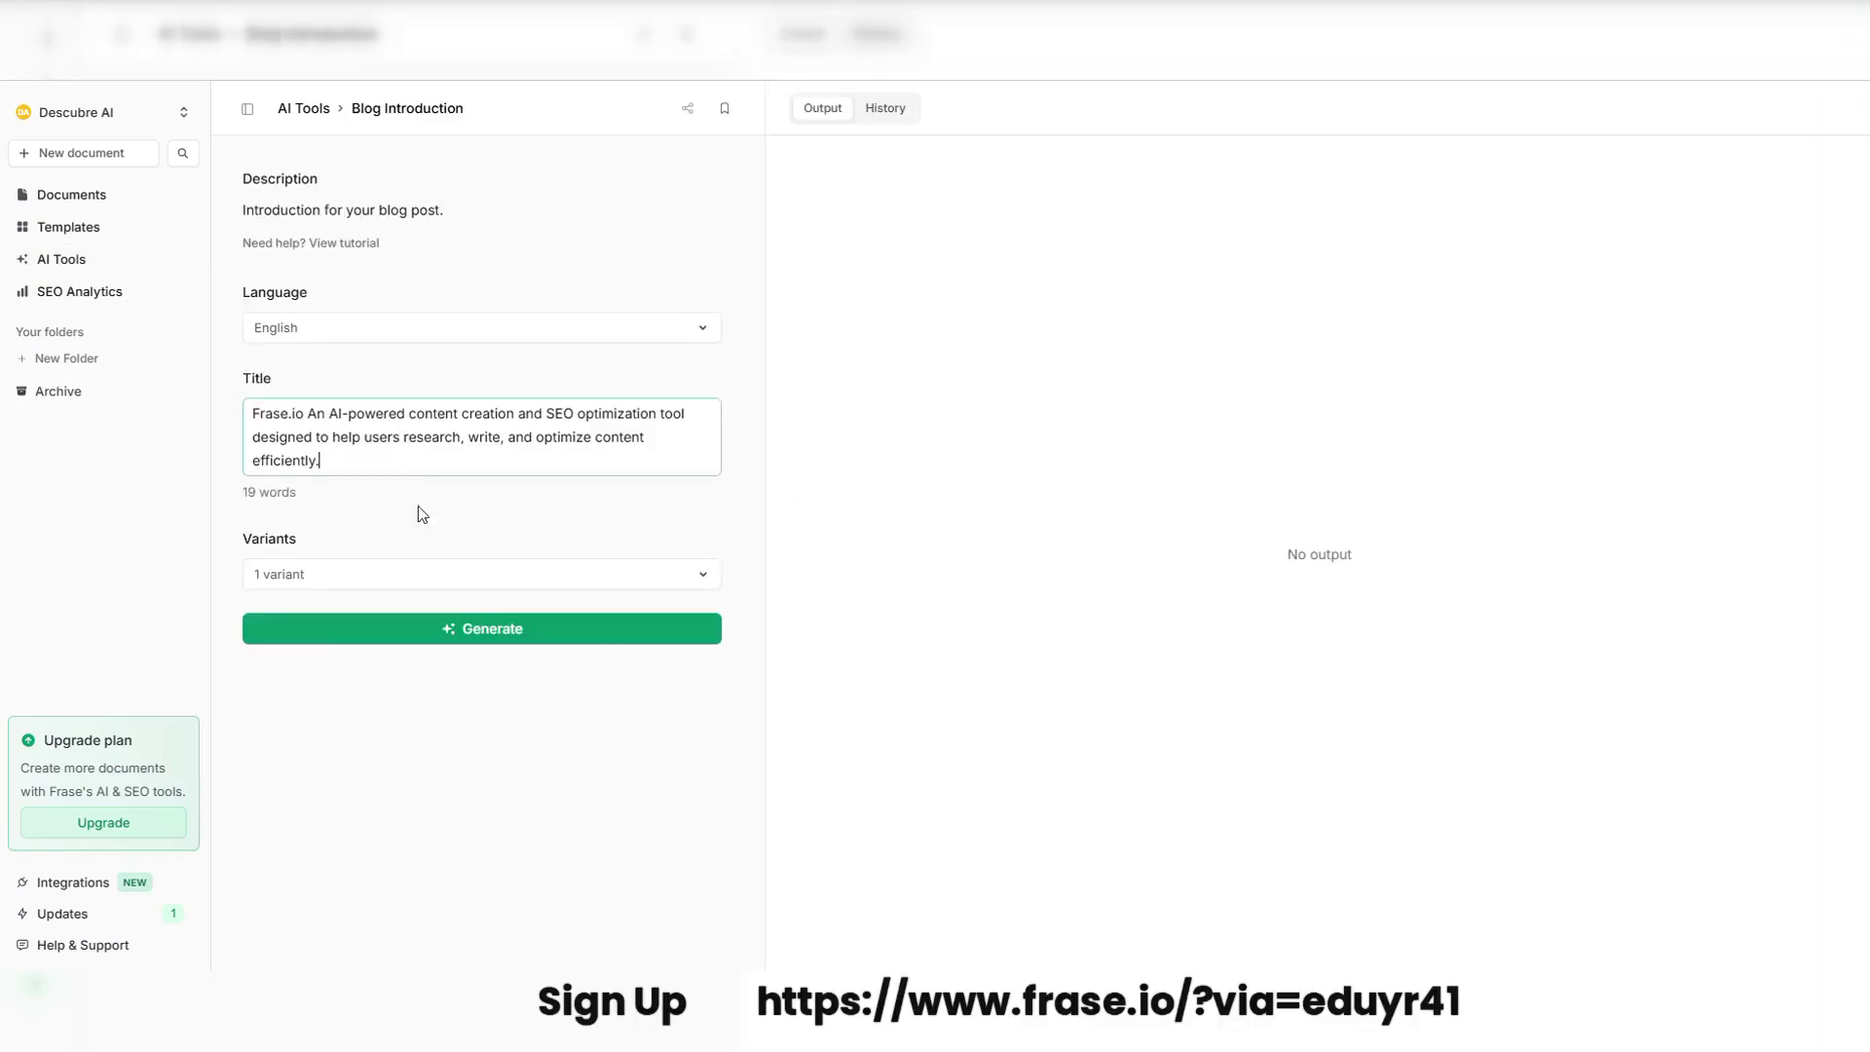
{"action": "left_click", "coordinate": [417, 574]}
{"action": "left_click", "coordinate": [363, 638]}
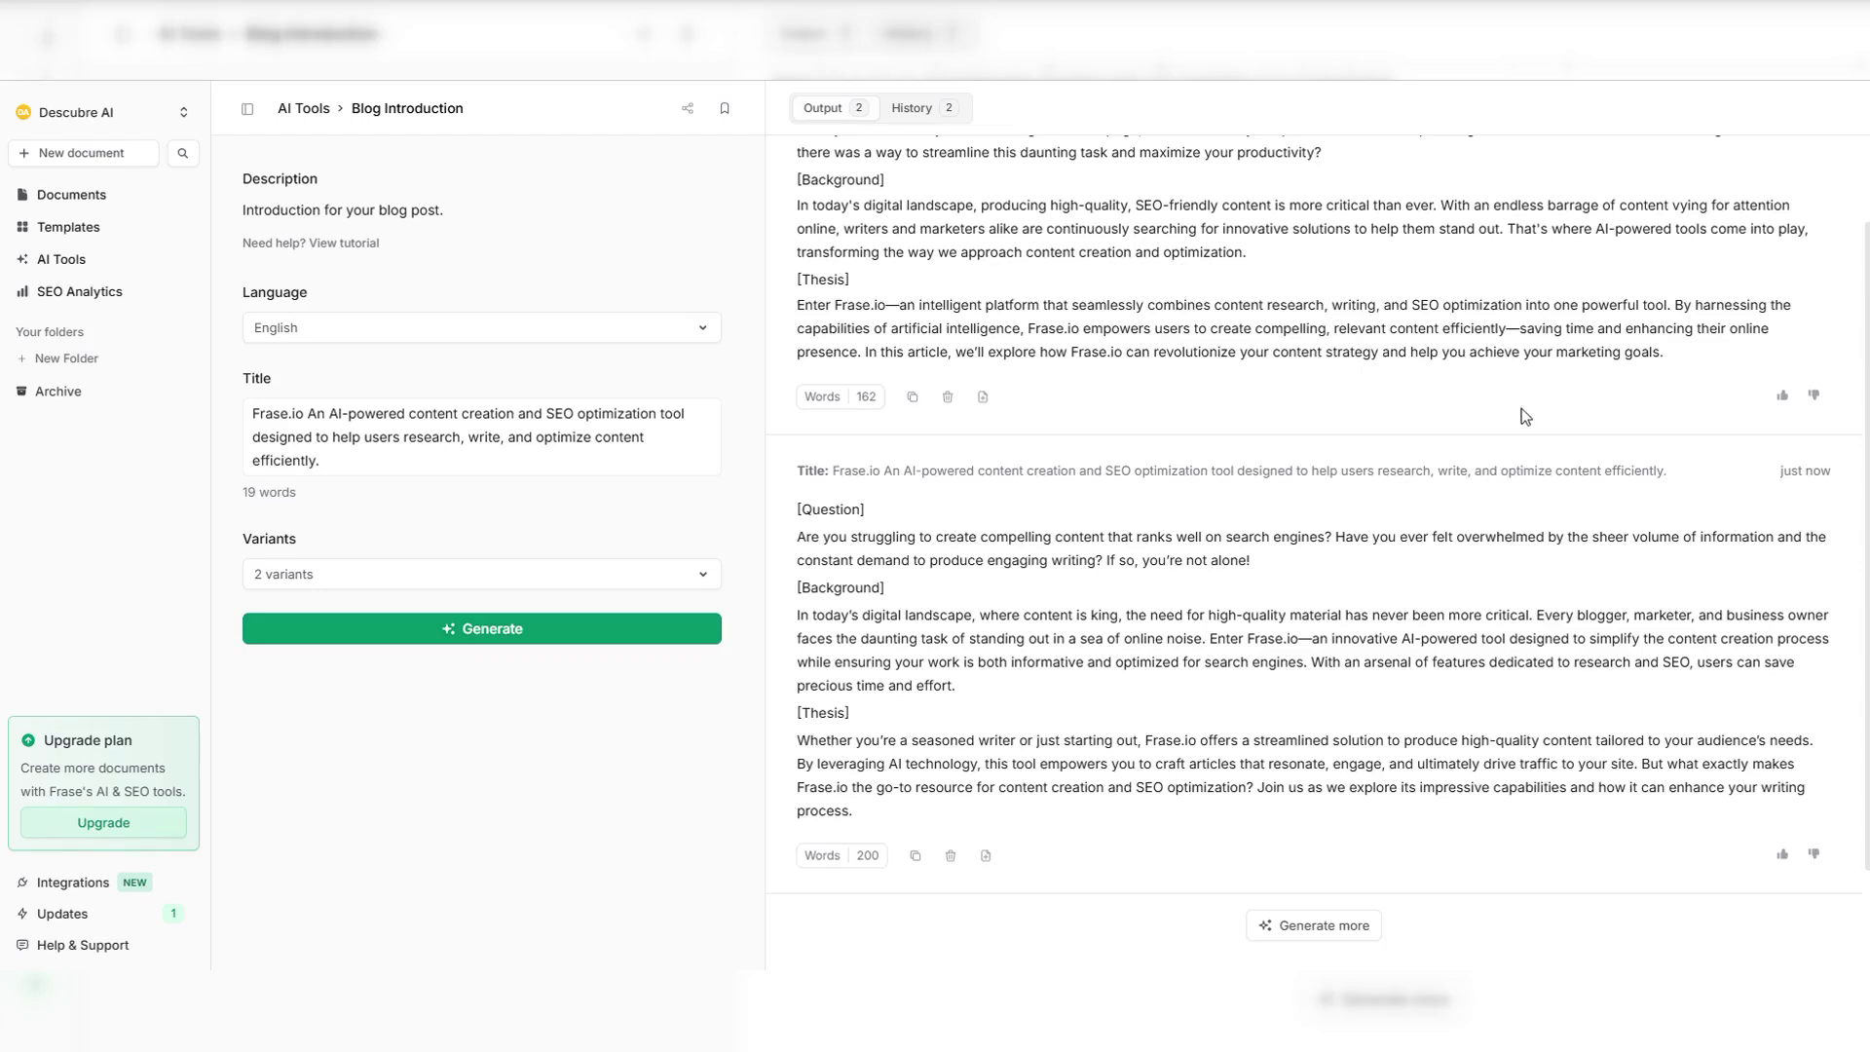
{"action": "scroll", "coordinate": [1522, 411], "scroll_direction": "up", "scroll_amount": 1}
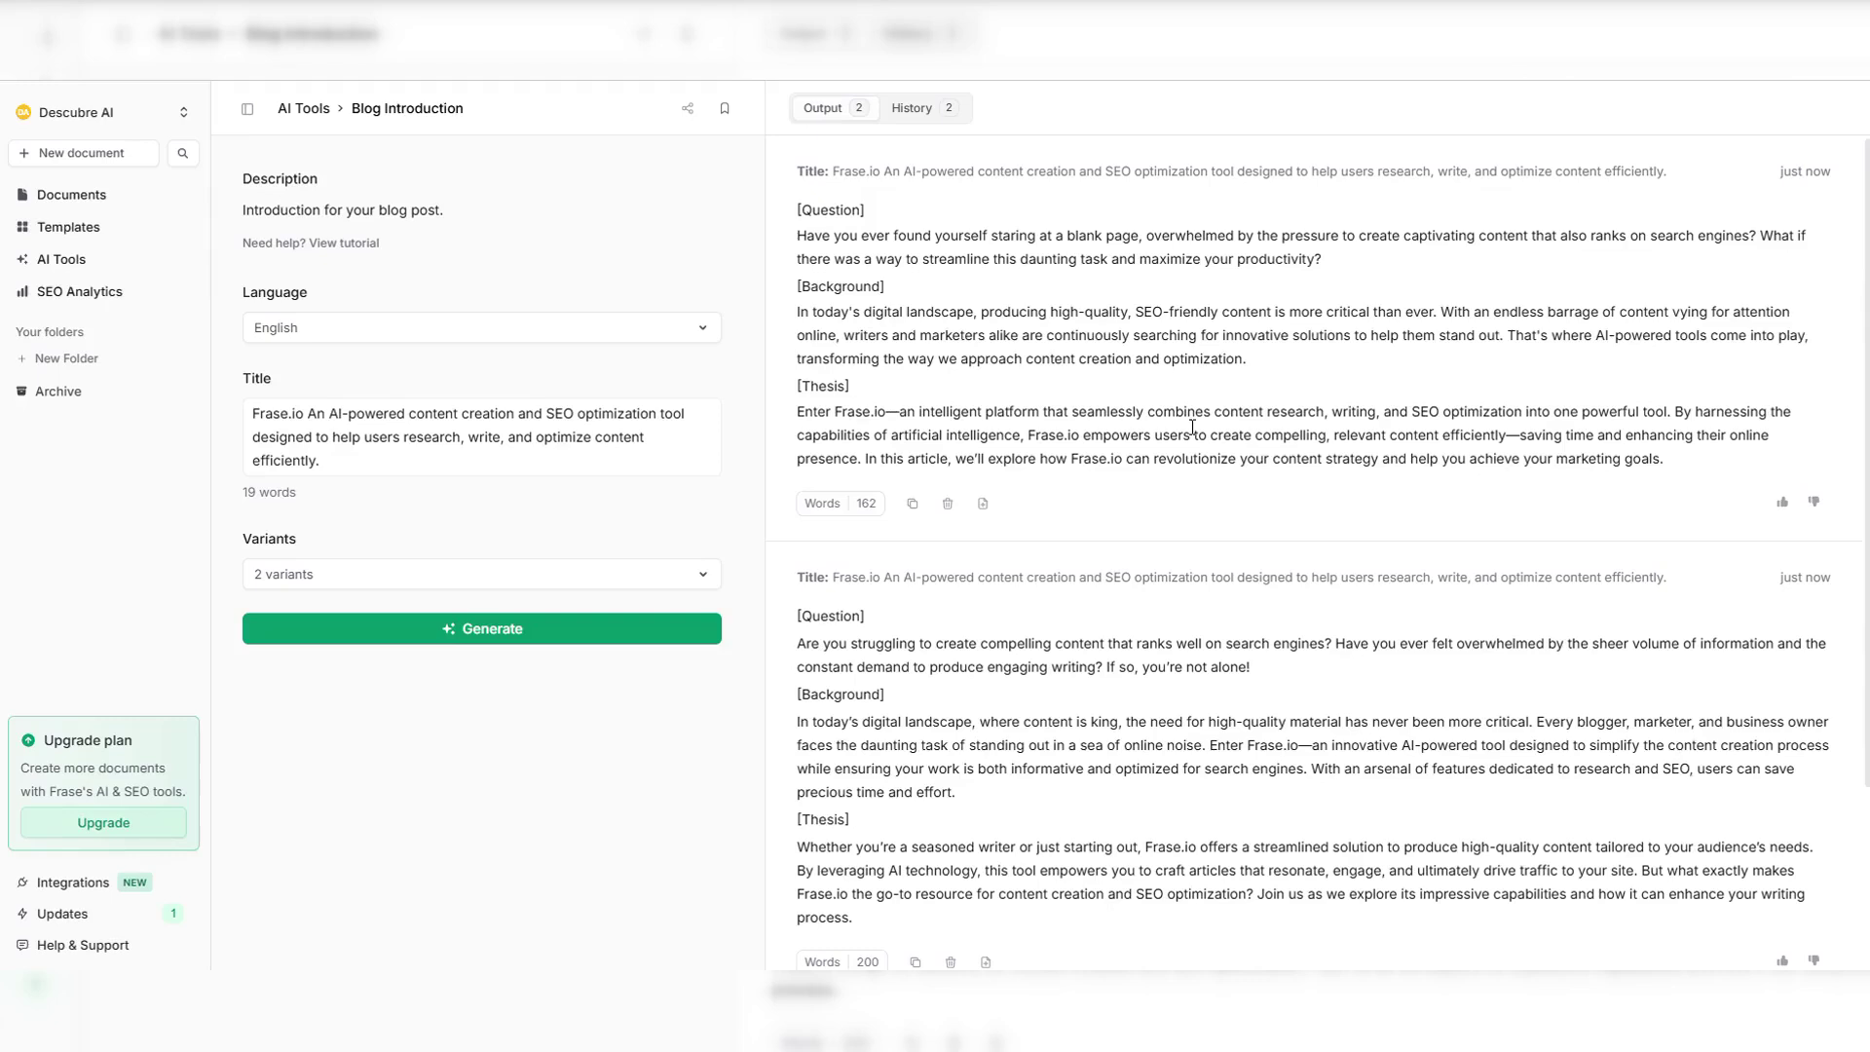
{"action": "scroll", "coordinate": [1192, 428], "scroll_direction": "down", "scroll_amount": 1}
{"action": "scroll", "coordinate": [1192, 431], "scroll_direction": "down", "scroll_amount": 3}
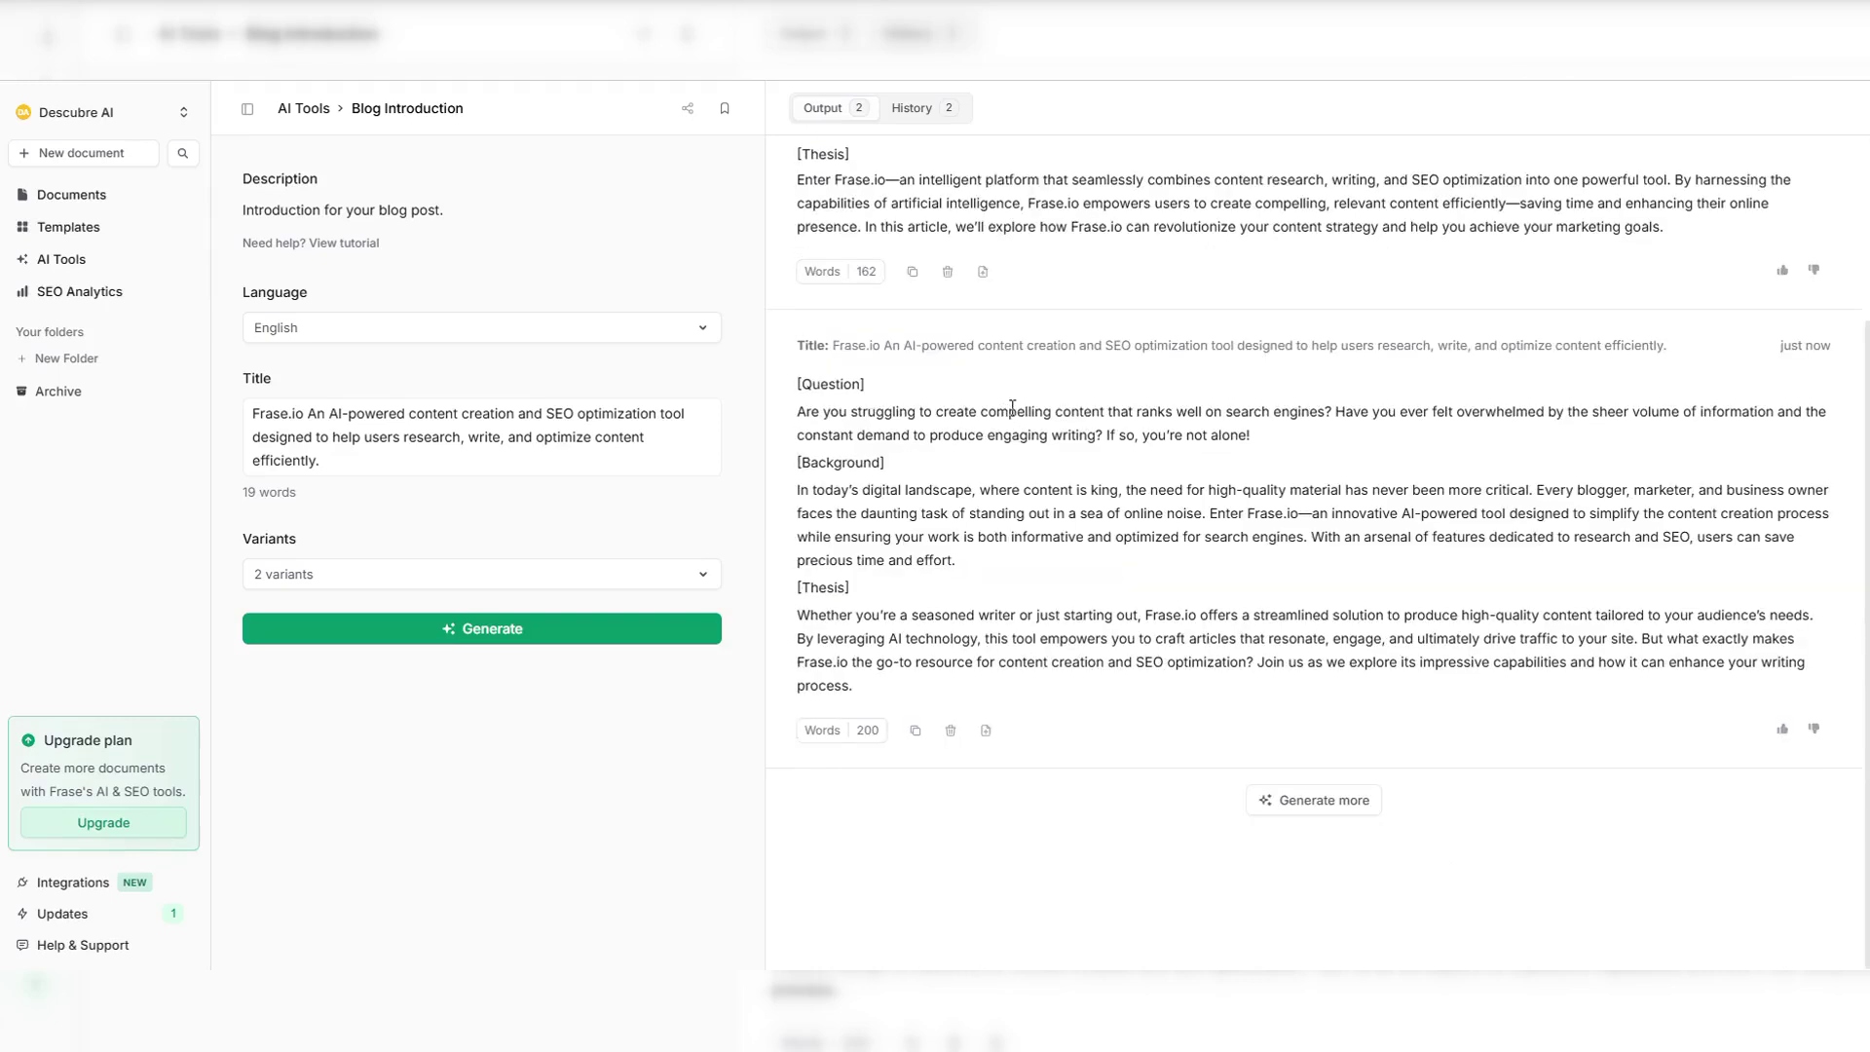
{"action": "scroll", "coordinate": [1020, 419], "scroll_direction": "up", "scroll_amount": 3}
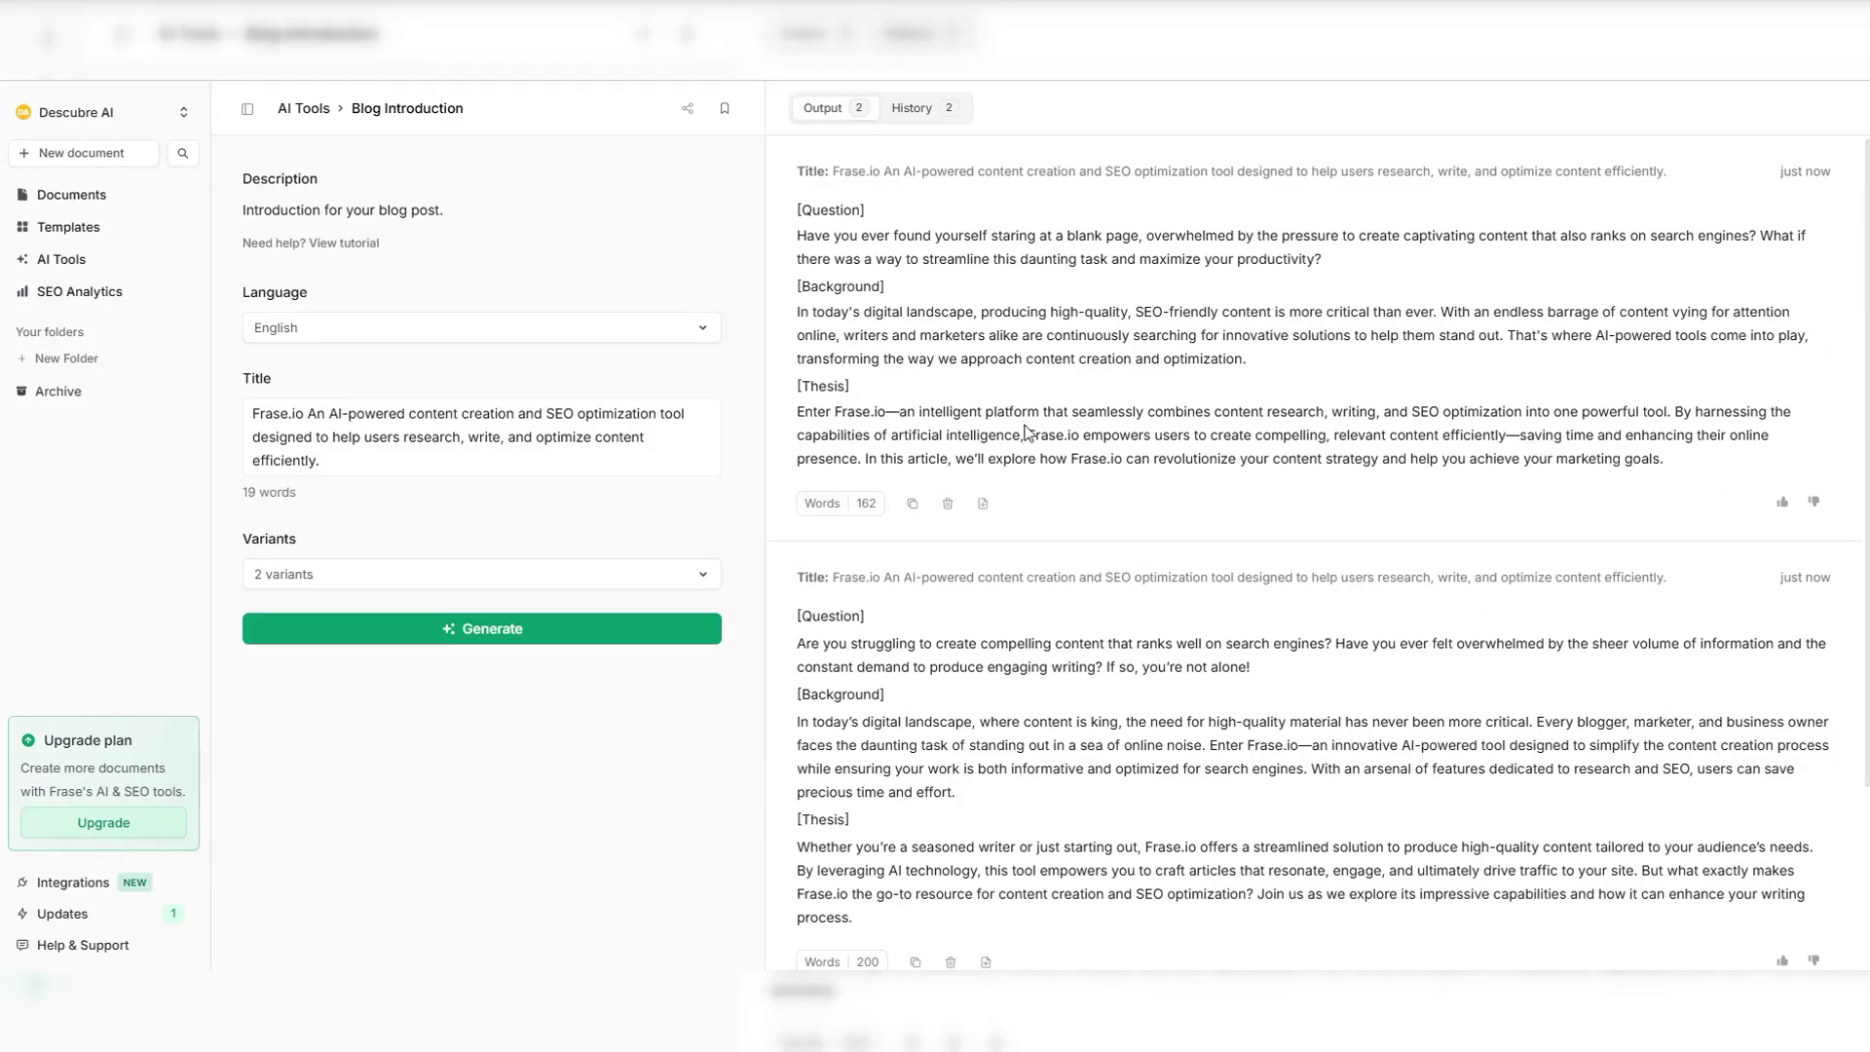
{"action": "scroll", "coordinate": [1023, 438], "scroll_direction": "down", "scroll_amount": 3}
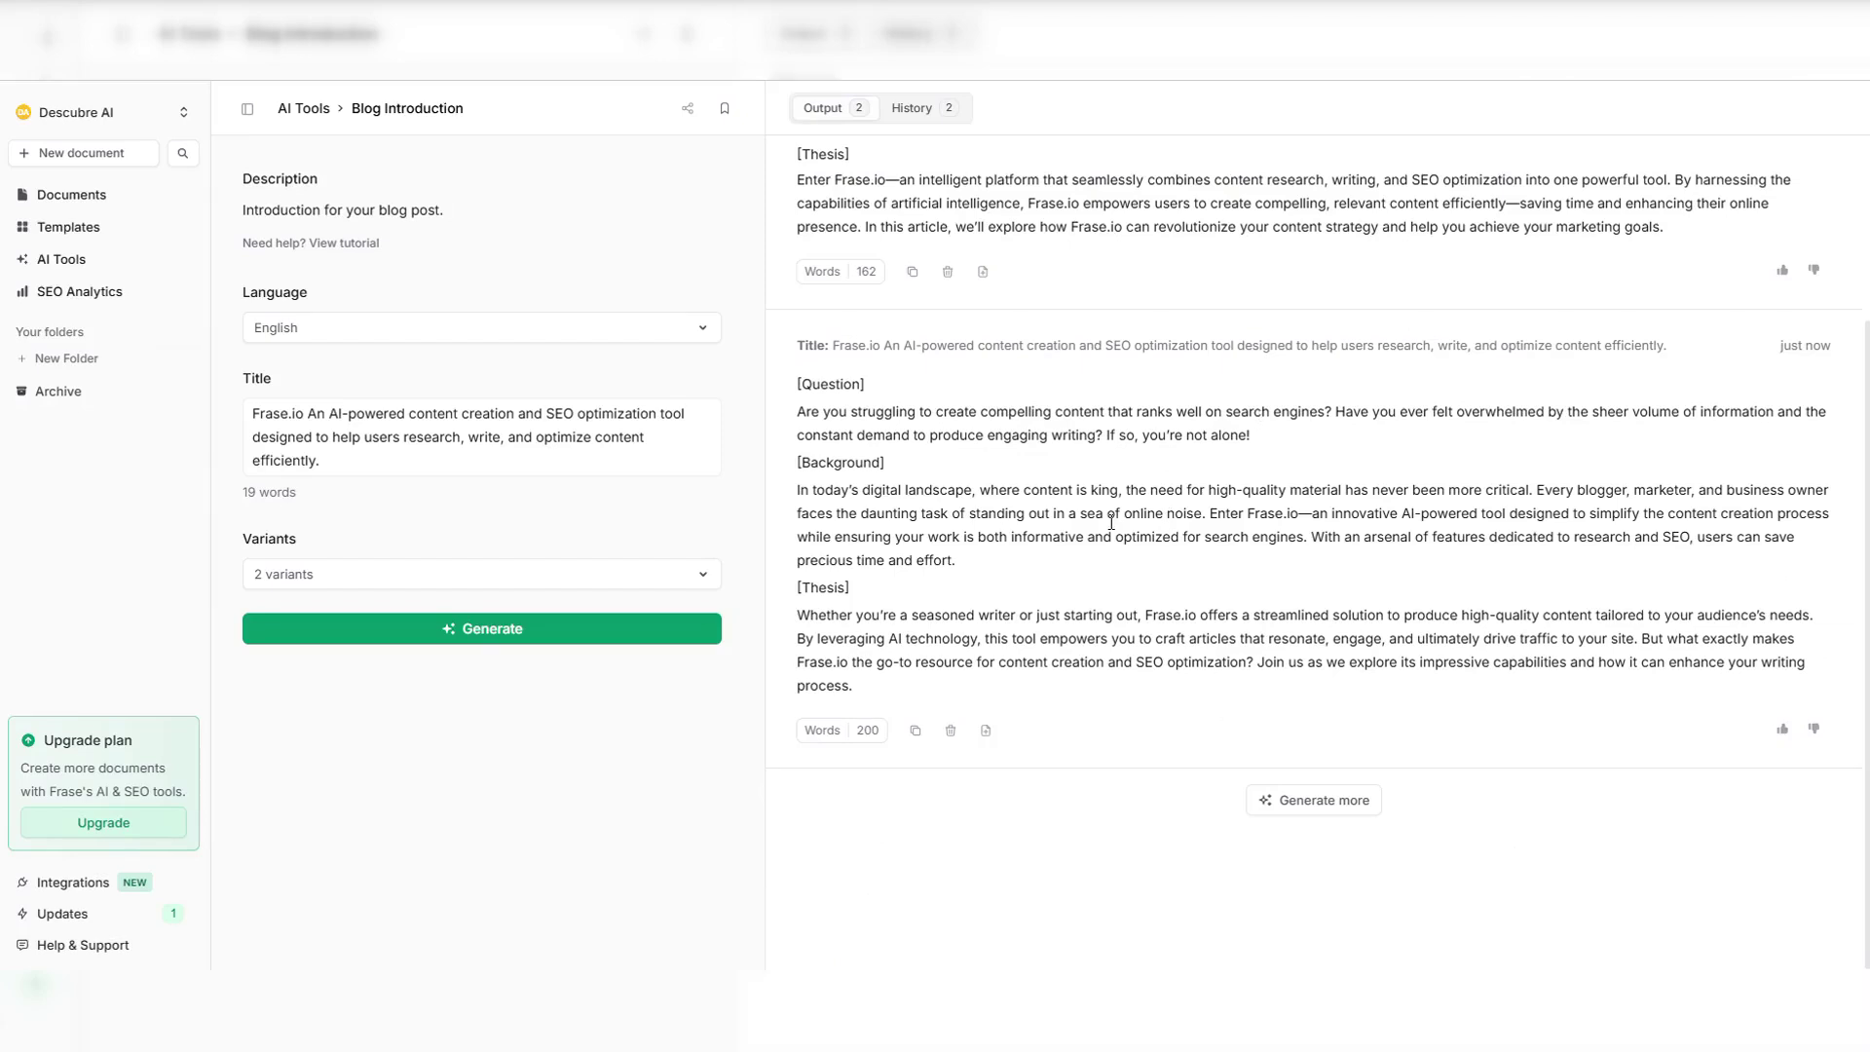
- In Blog Title Ideas, append 'how many hours can save' to the keyword and generate 3 variants
{"action": "left_click", "coordinate": [64, 261]}
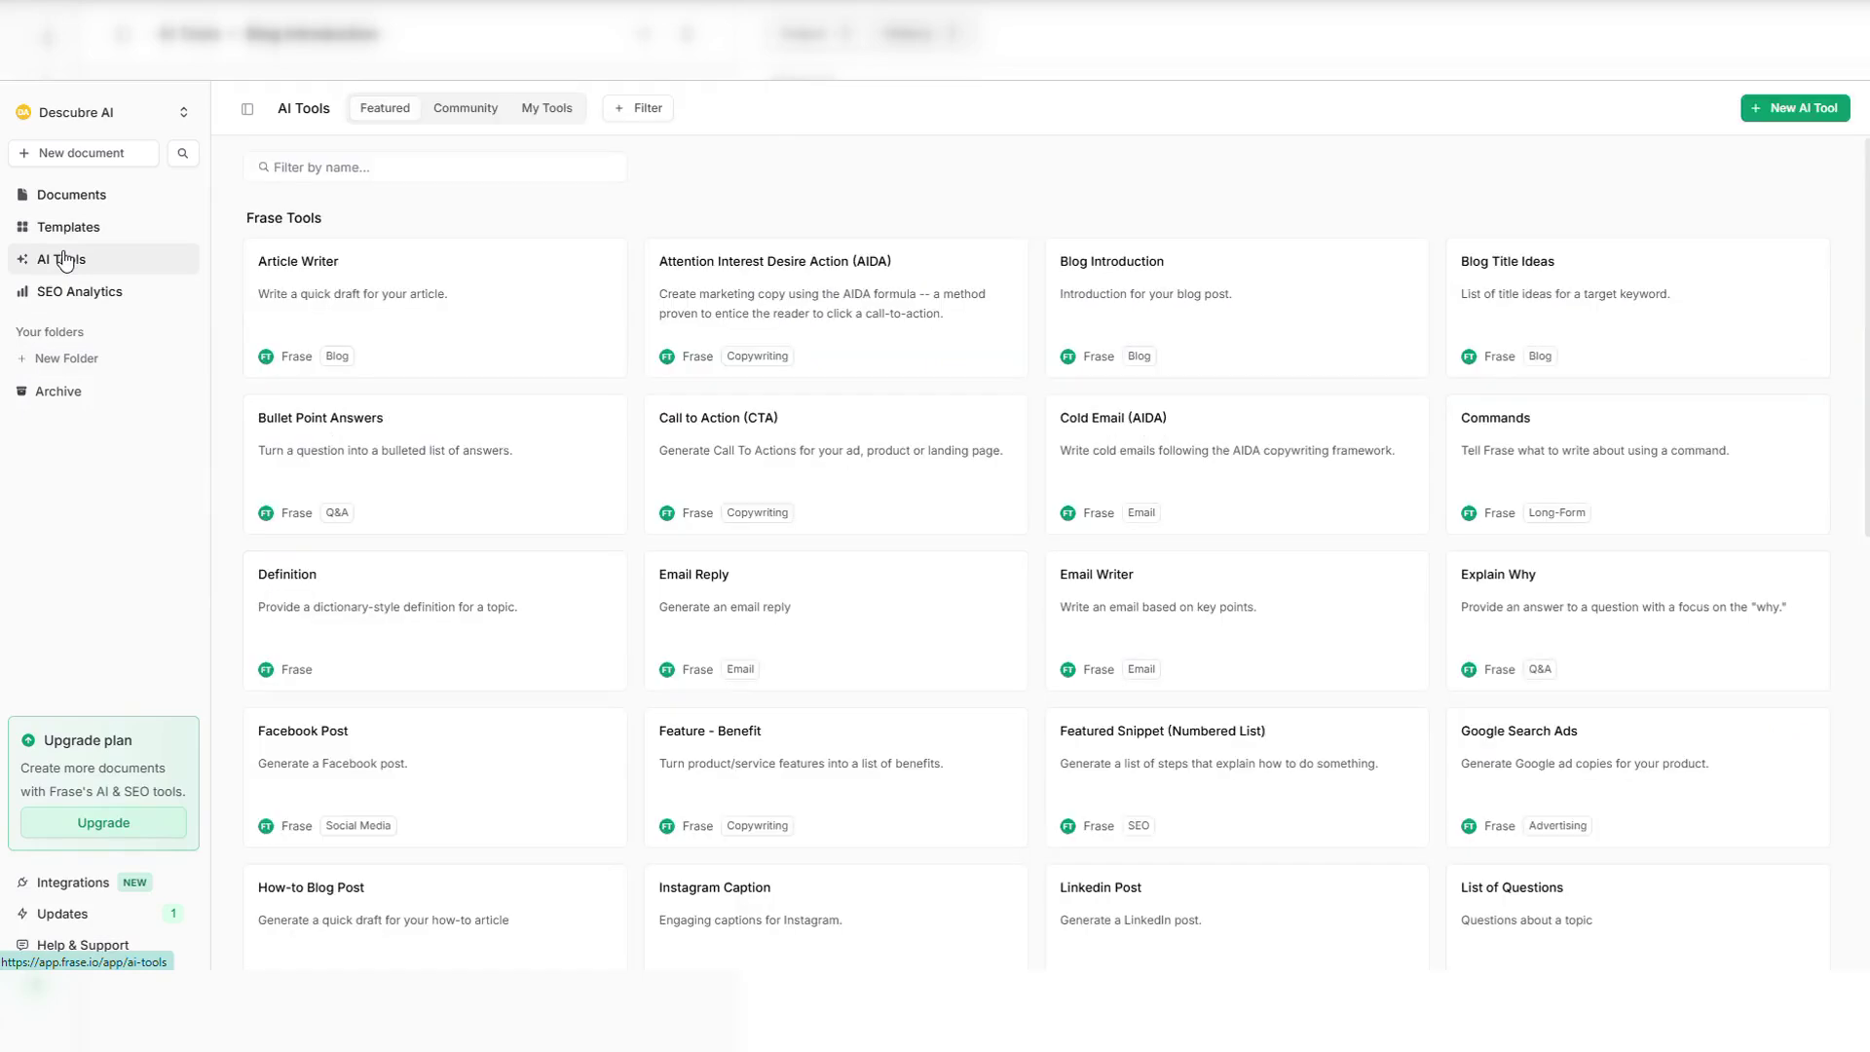
{"action": "left_click", "coordinate": [1612, 317]}
{"action": "left_click", "coordinate": [382, 412]}
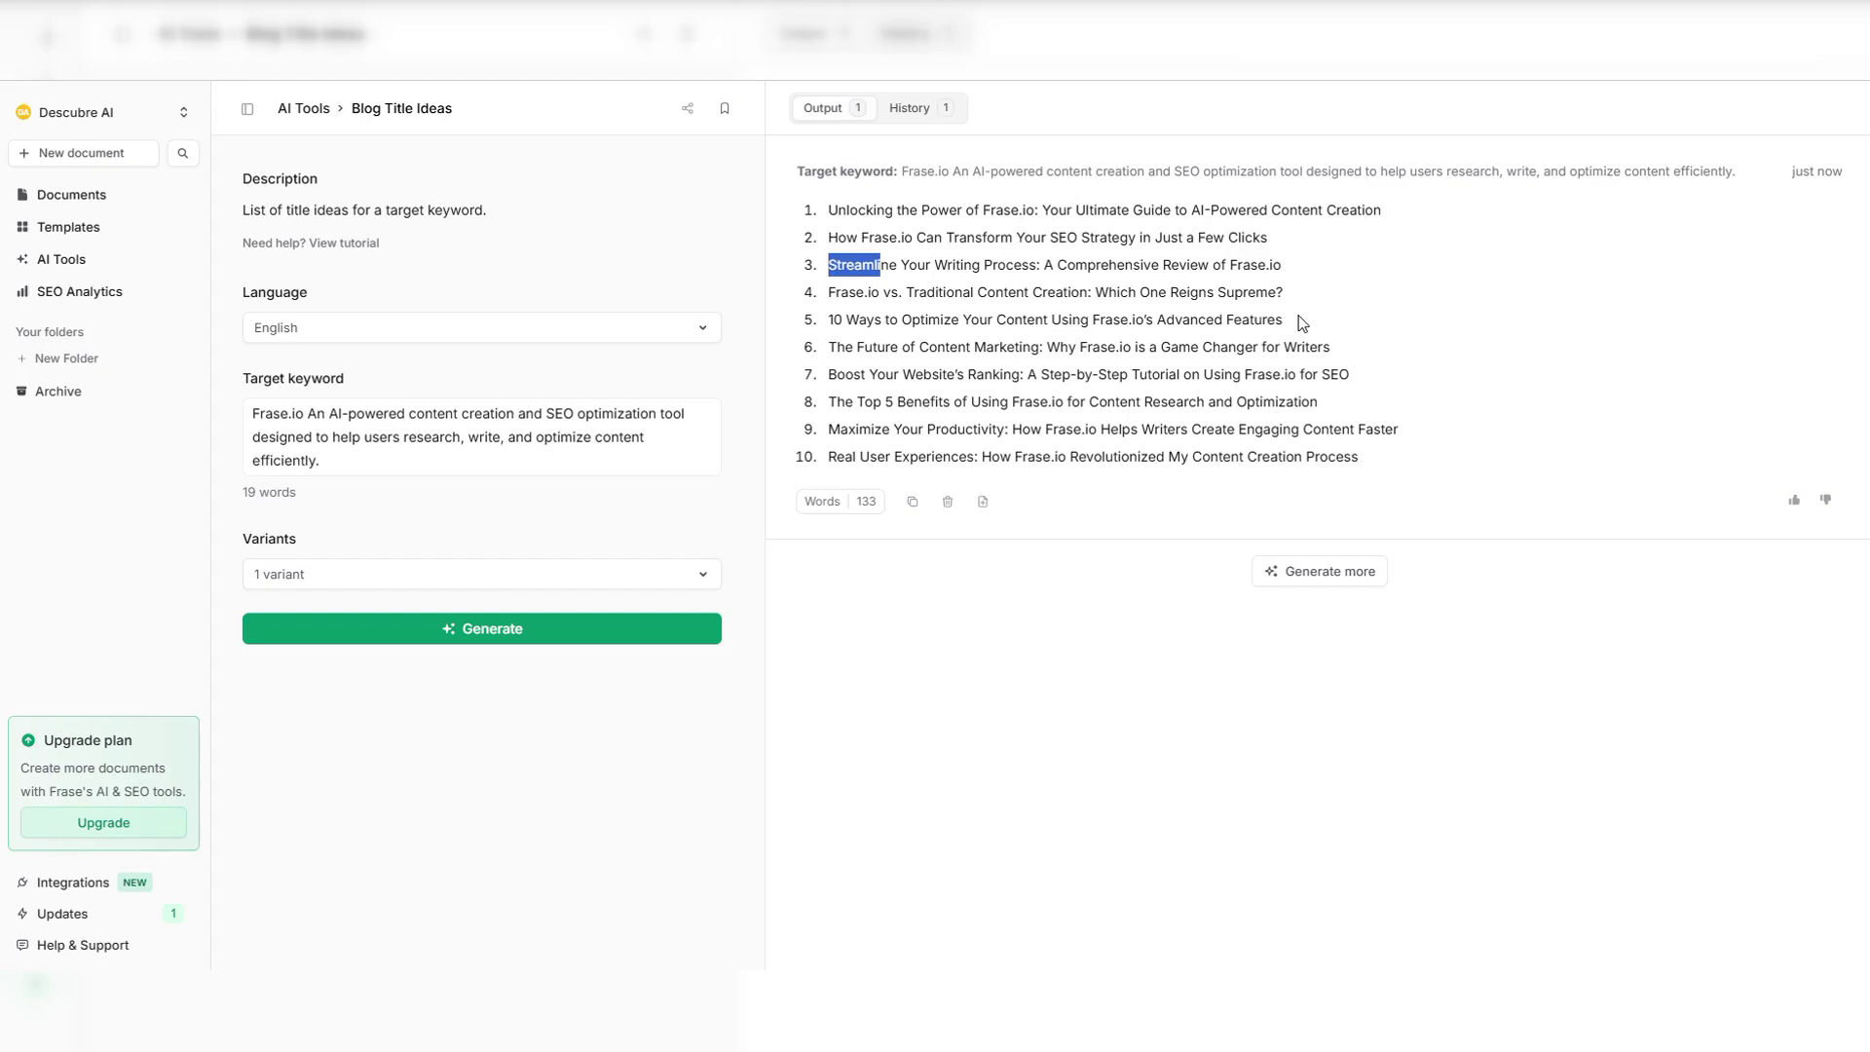
{"action": "left_click_drag", "start_coordinate": [1285, 321], "coordinate": [814, 321]}
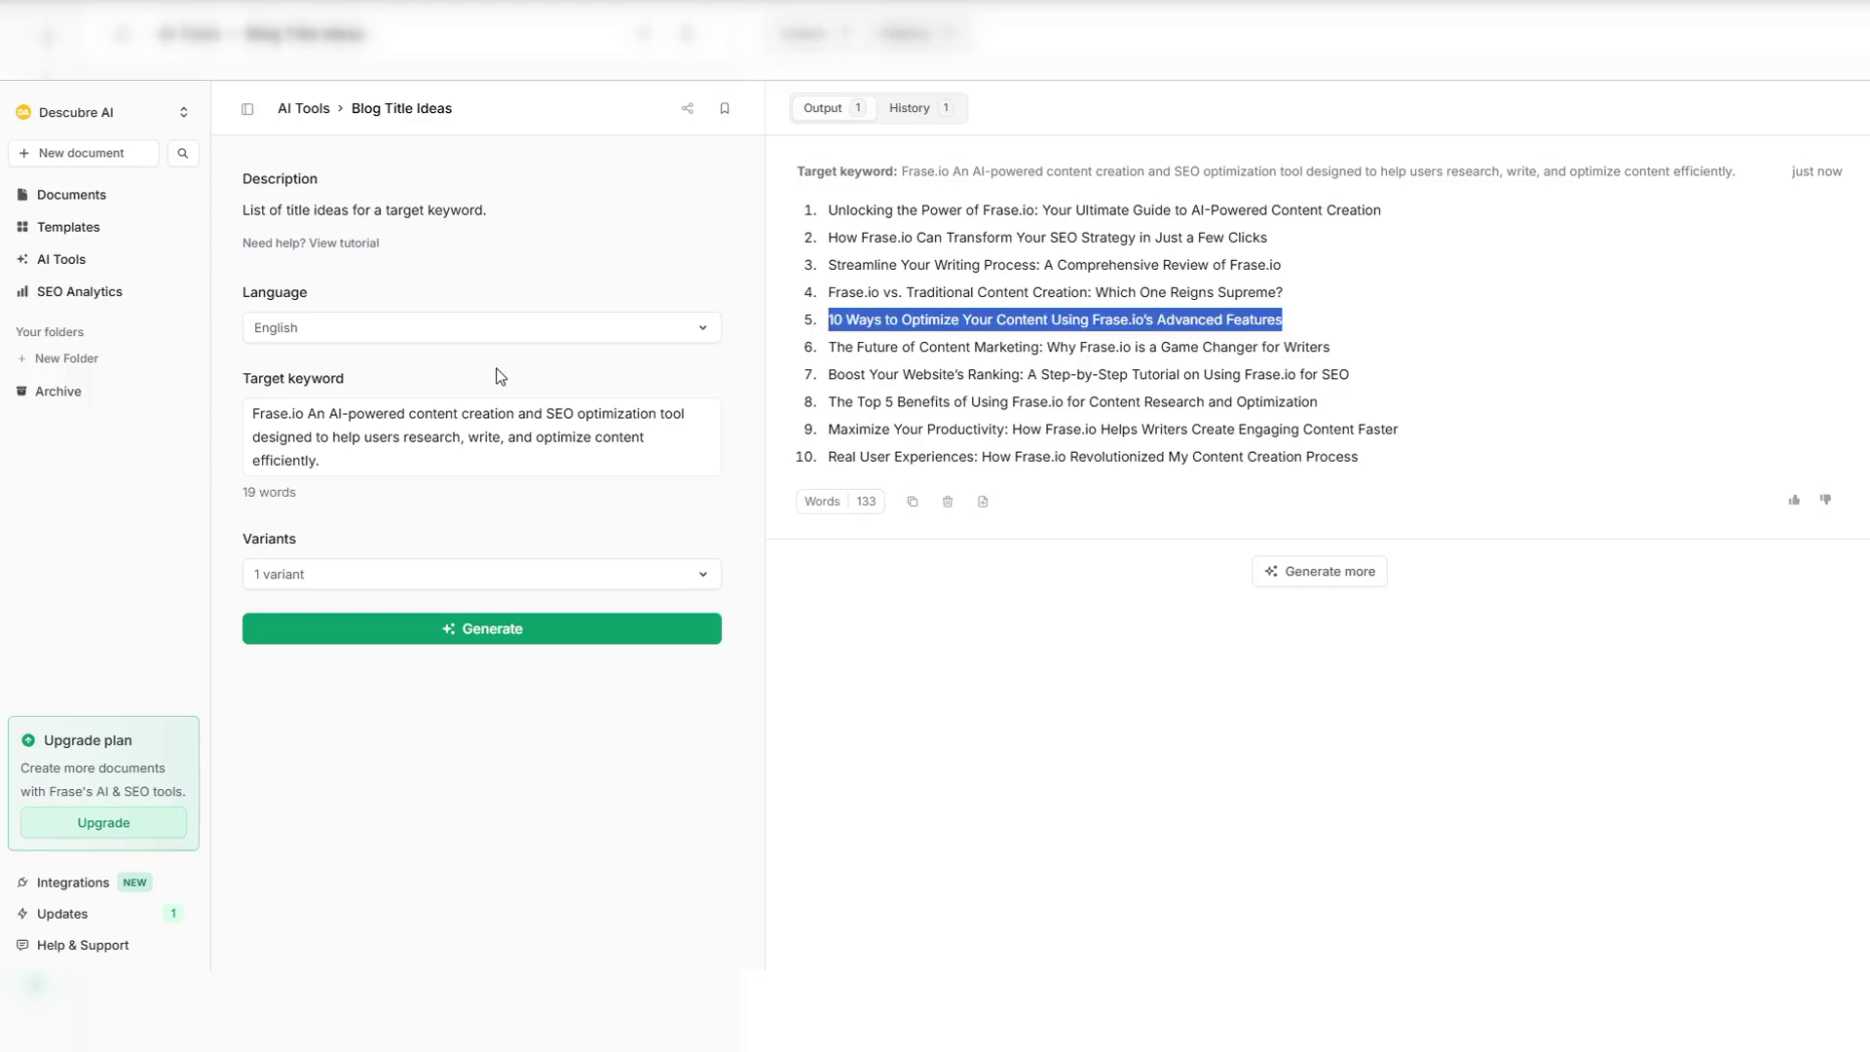
{"action": "left_click", "coordinate": [345, 460]}
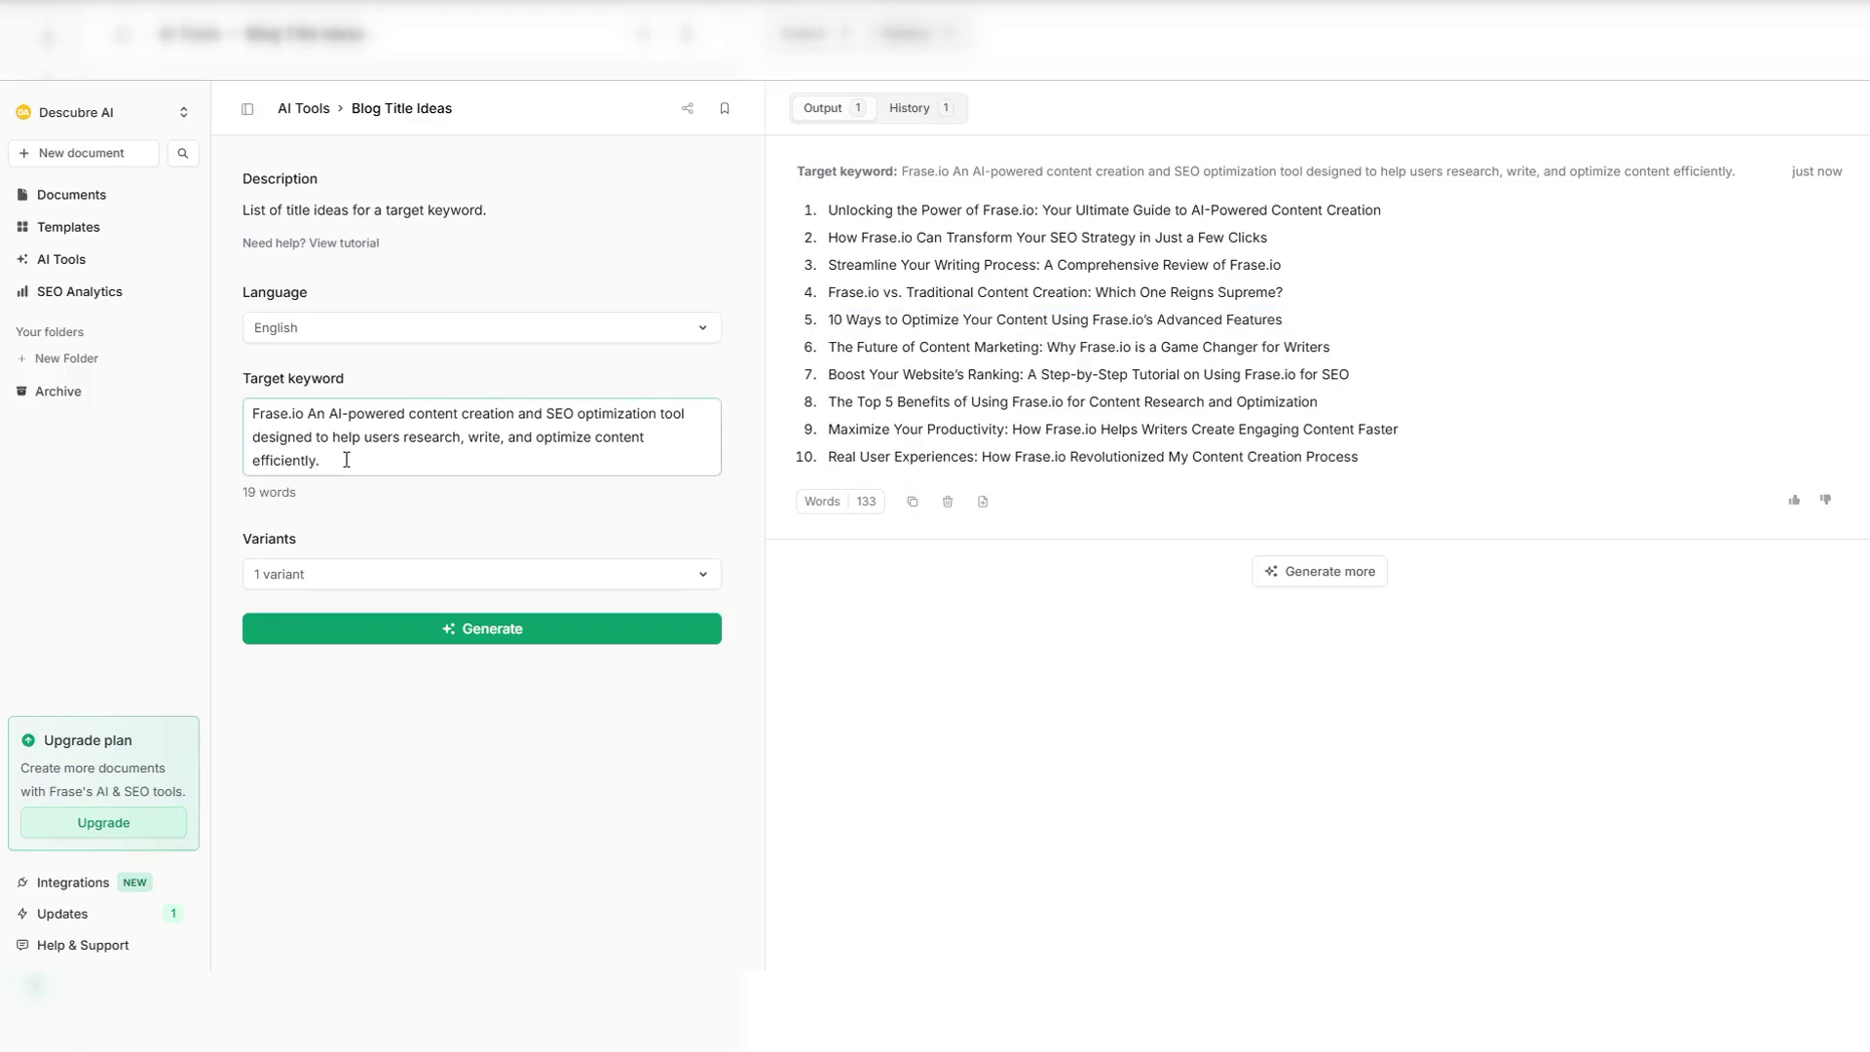
{"action": "type", "text": "how many "}
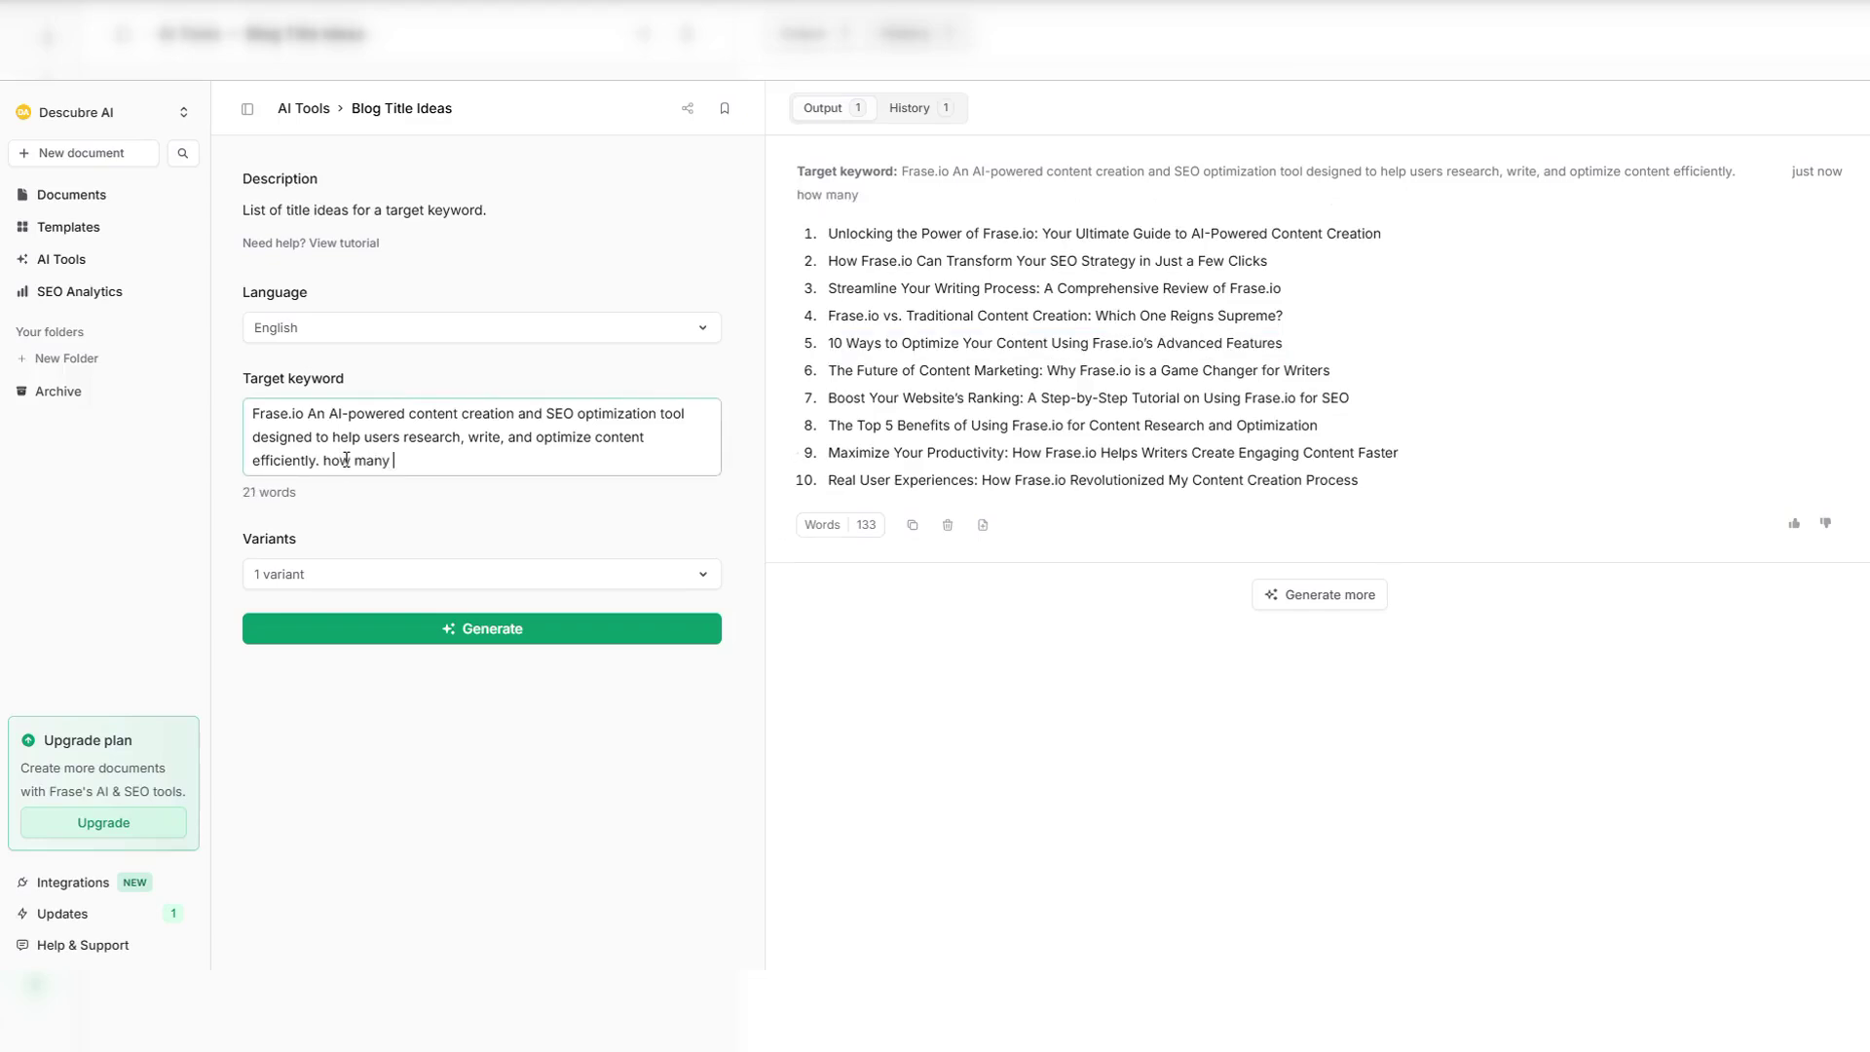
{"action": "type", "text": "hours can save"}
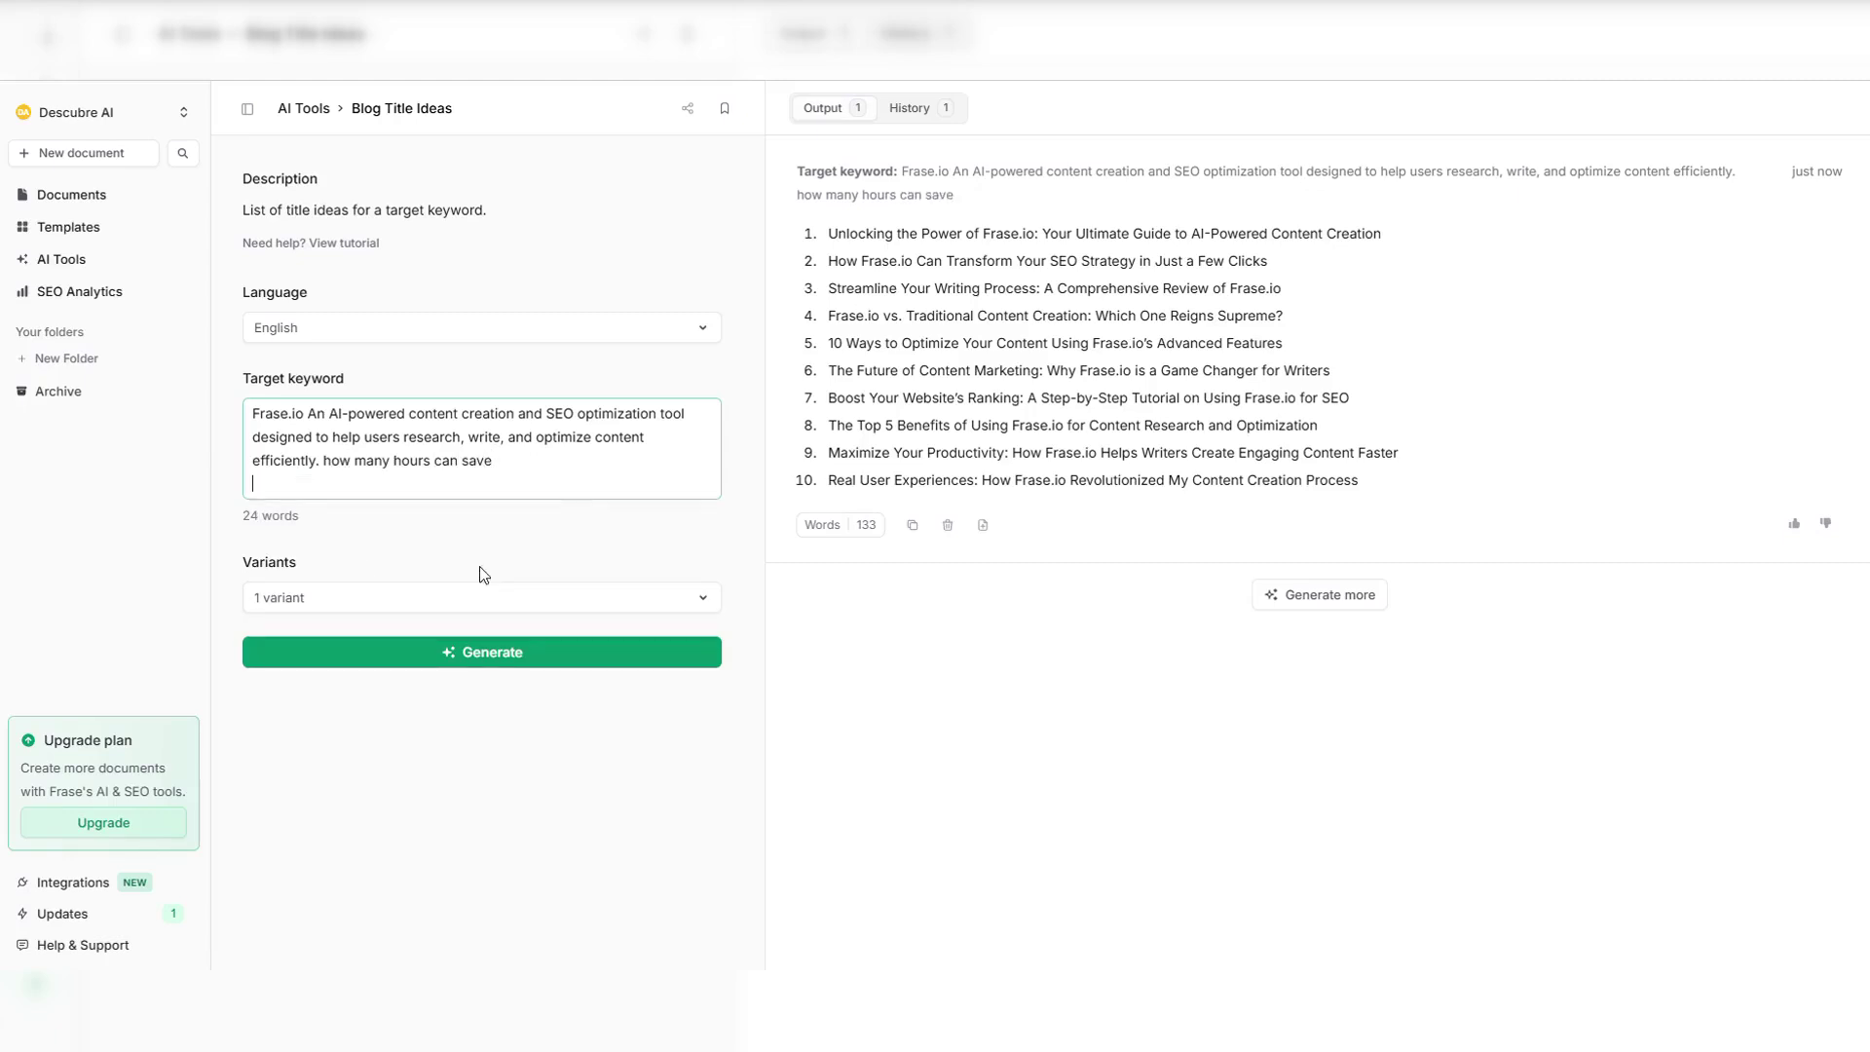
{"action": "left_click", "coordinate": [557, 598]}
{"action": "left_click", "coordinate": [439, 705]}
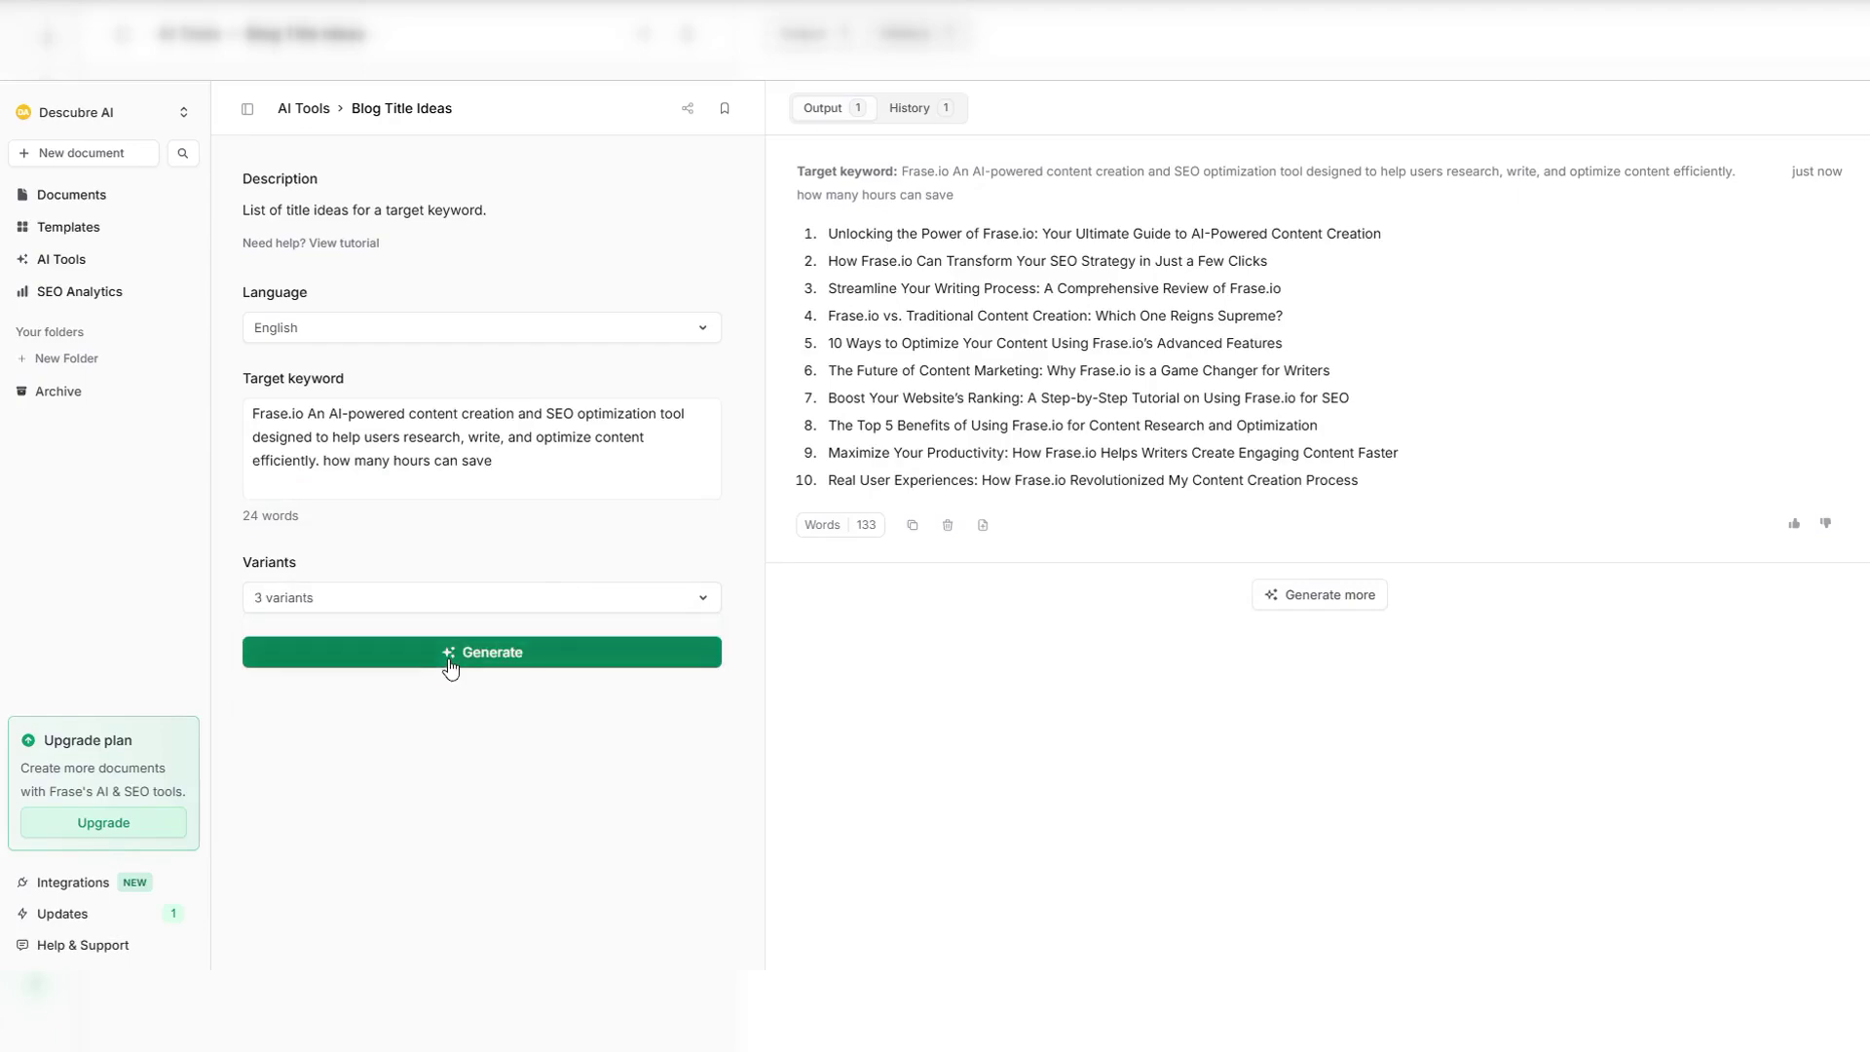
{"action": "left_click", "coordinate": [451, 655]}
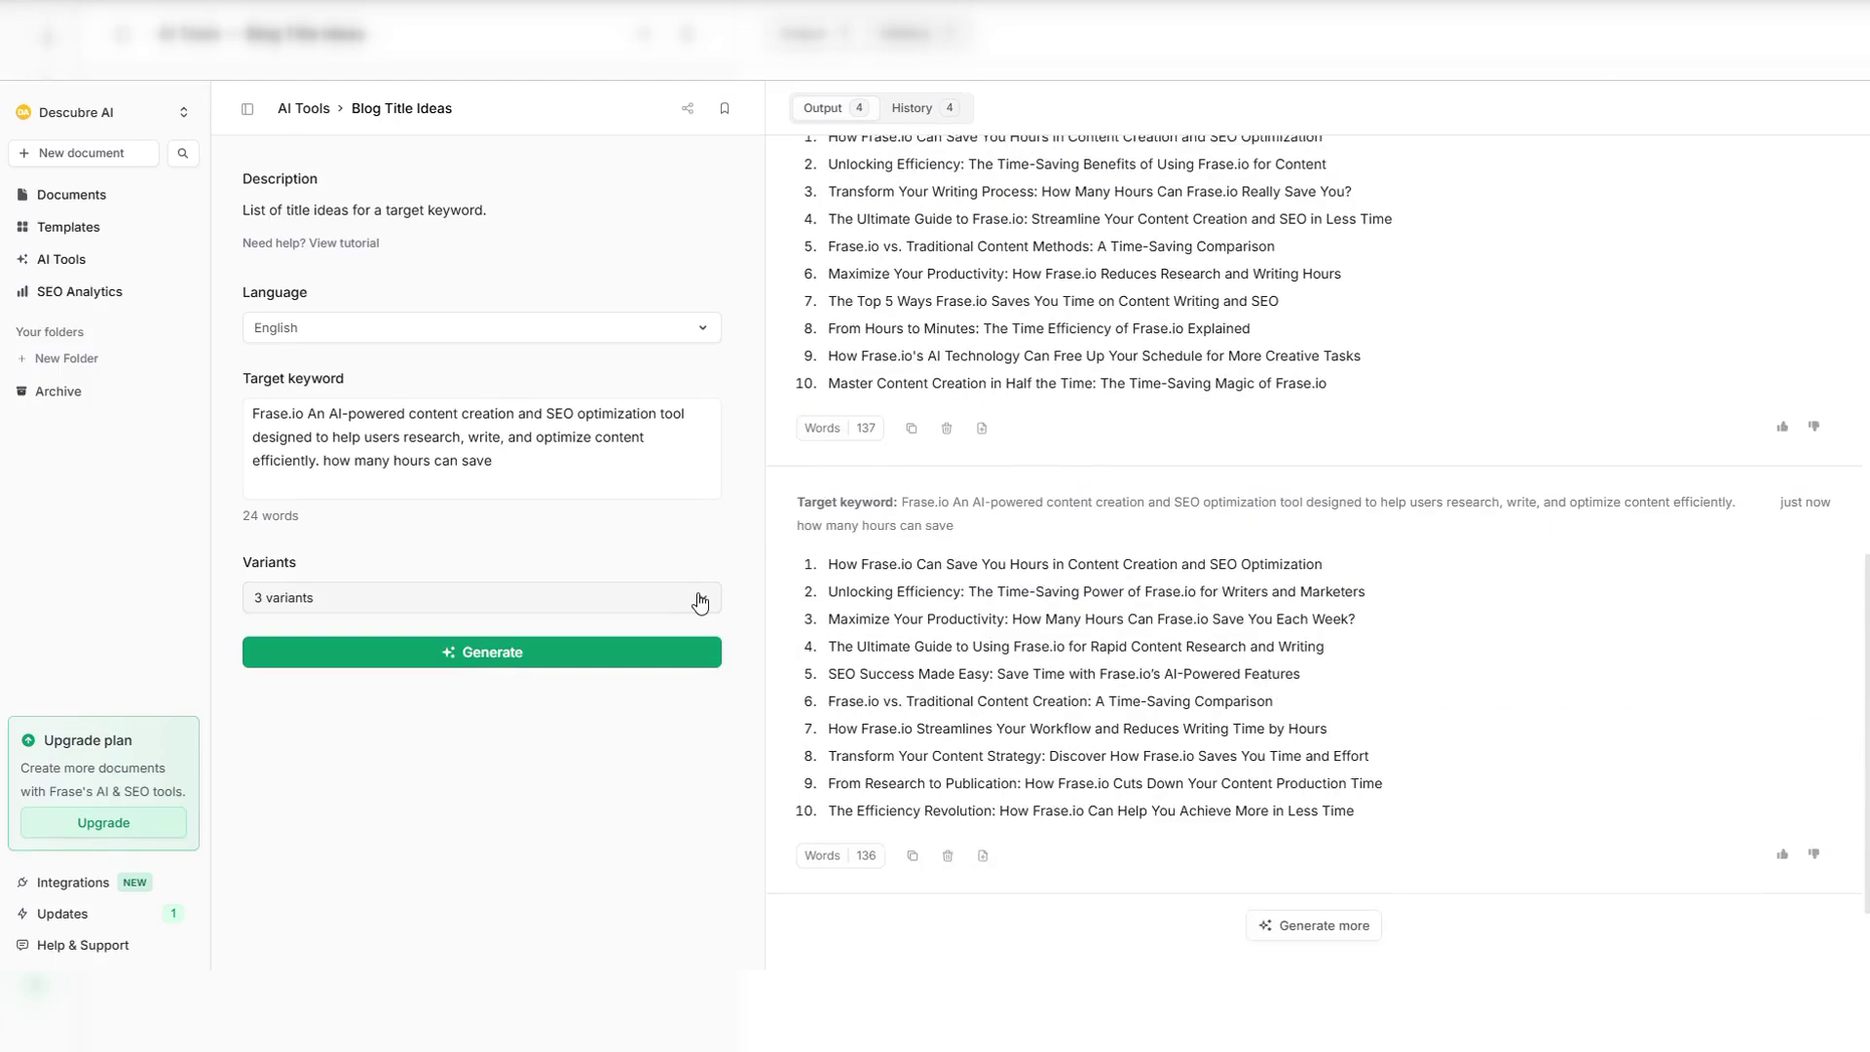
- Review the new title ideas and the Bullet Point Answers output
{"action": "scroll", "coordinate": [1044, 613], "scroll_direction": "up", "scroll_amount": 5}
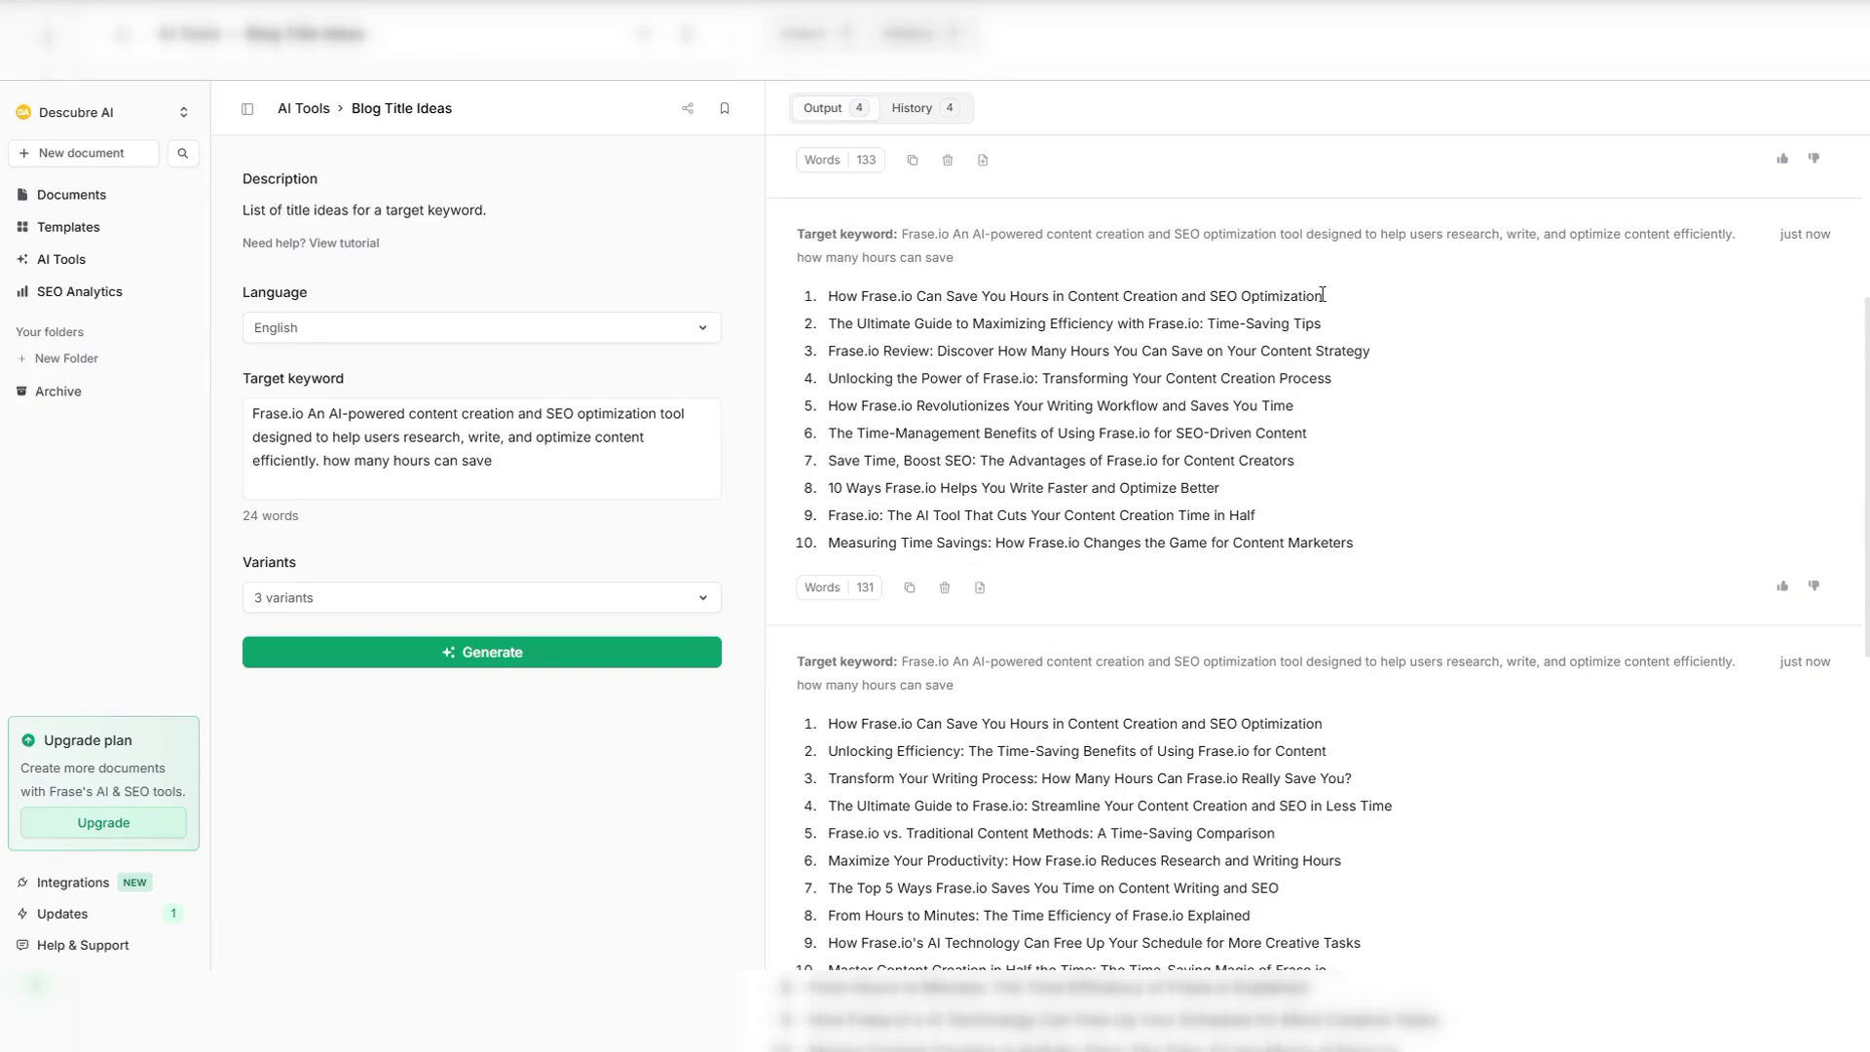
{"action": "left_click_drag", "start_coordinate": [1325, 296], "coordinate": [860, 297]}
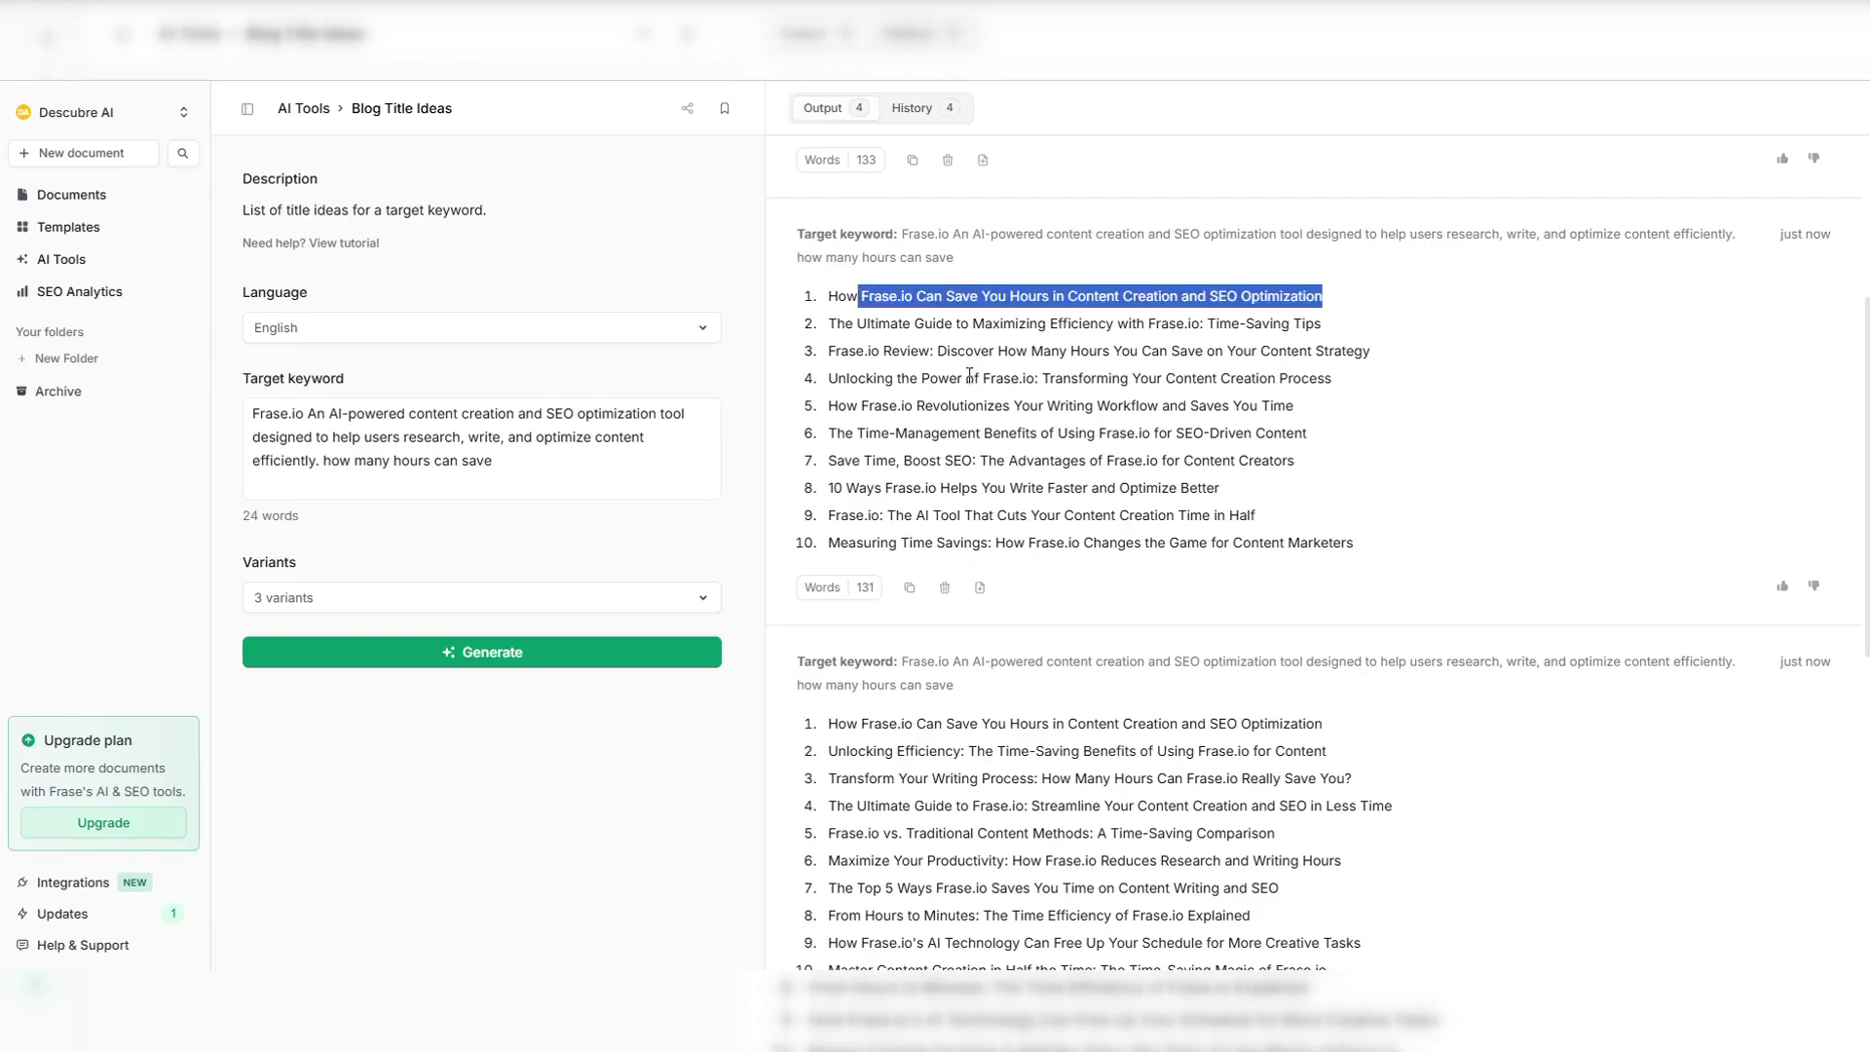
{"action": "left_click_drag", "start_coordinate": [1294, 461], "coordinate": [860, 461]}
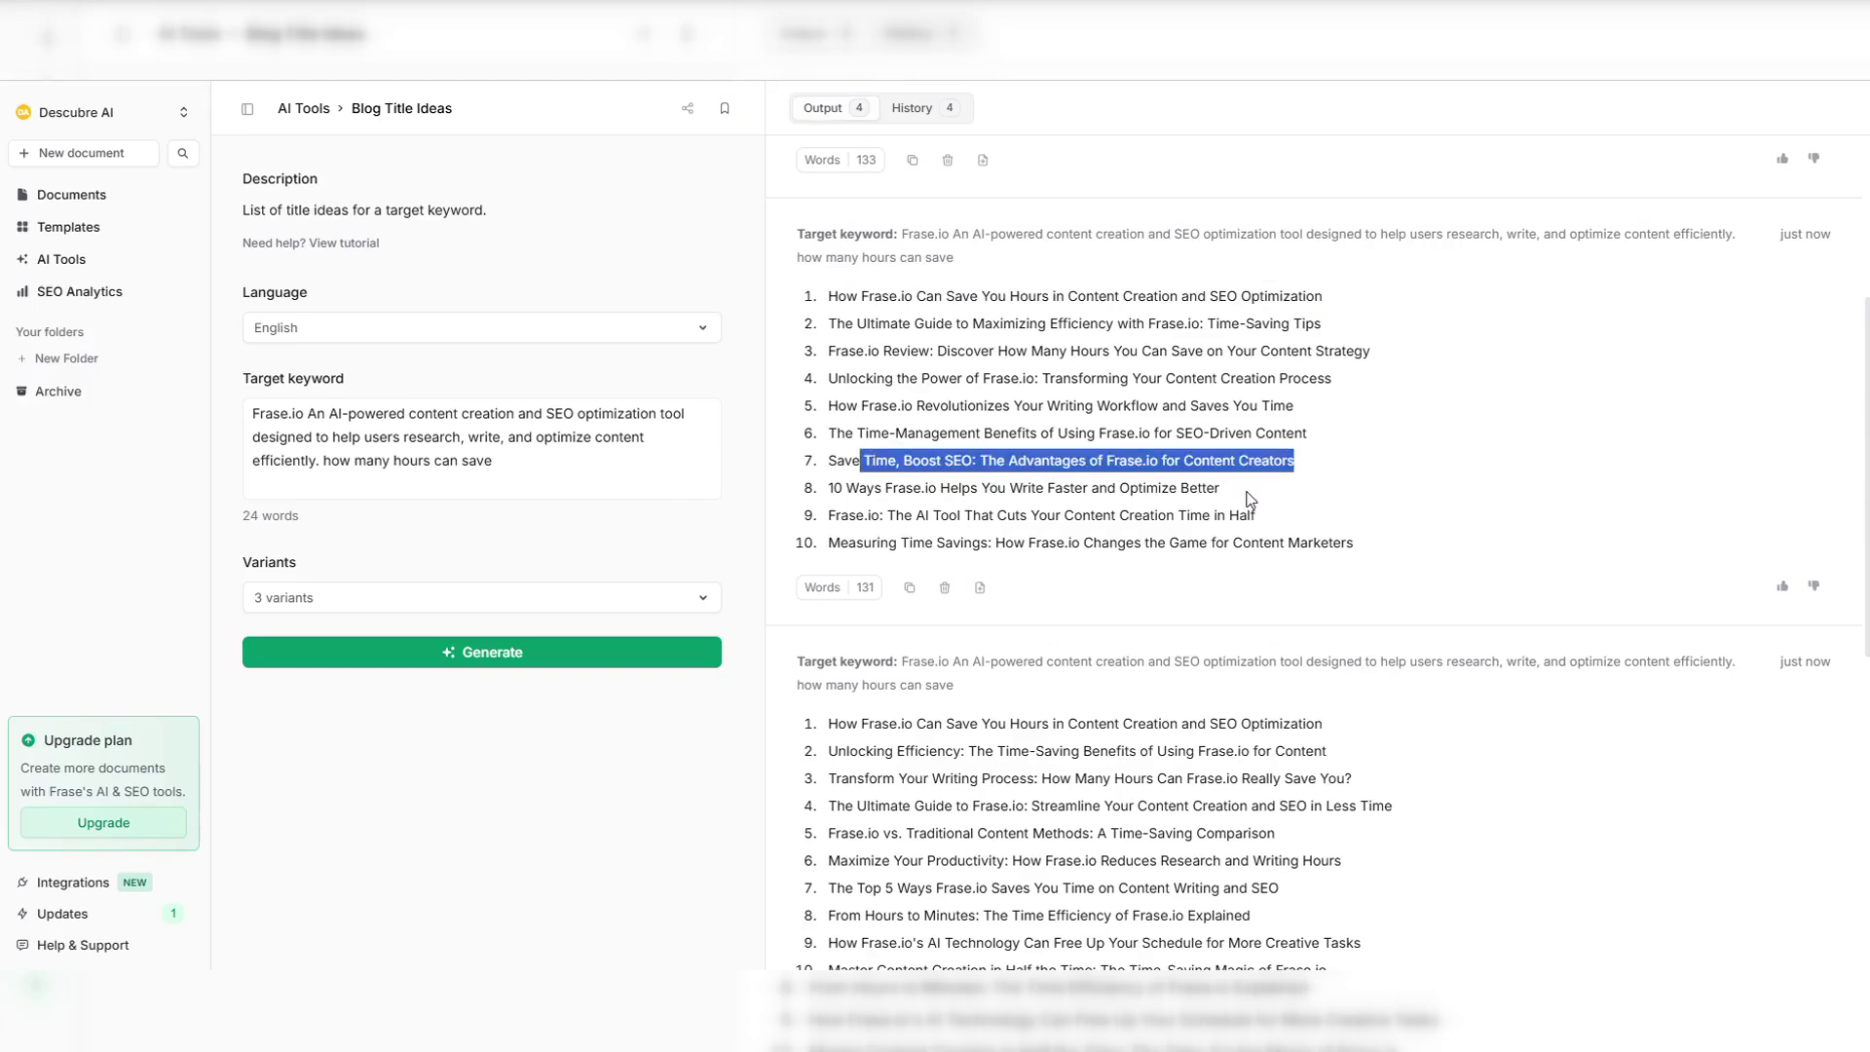
{"action": "left_click_drag", "start_coordinate": [1220, 488], "coordinate": [966, 490]}
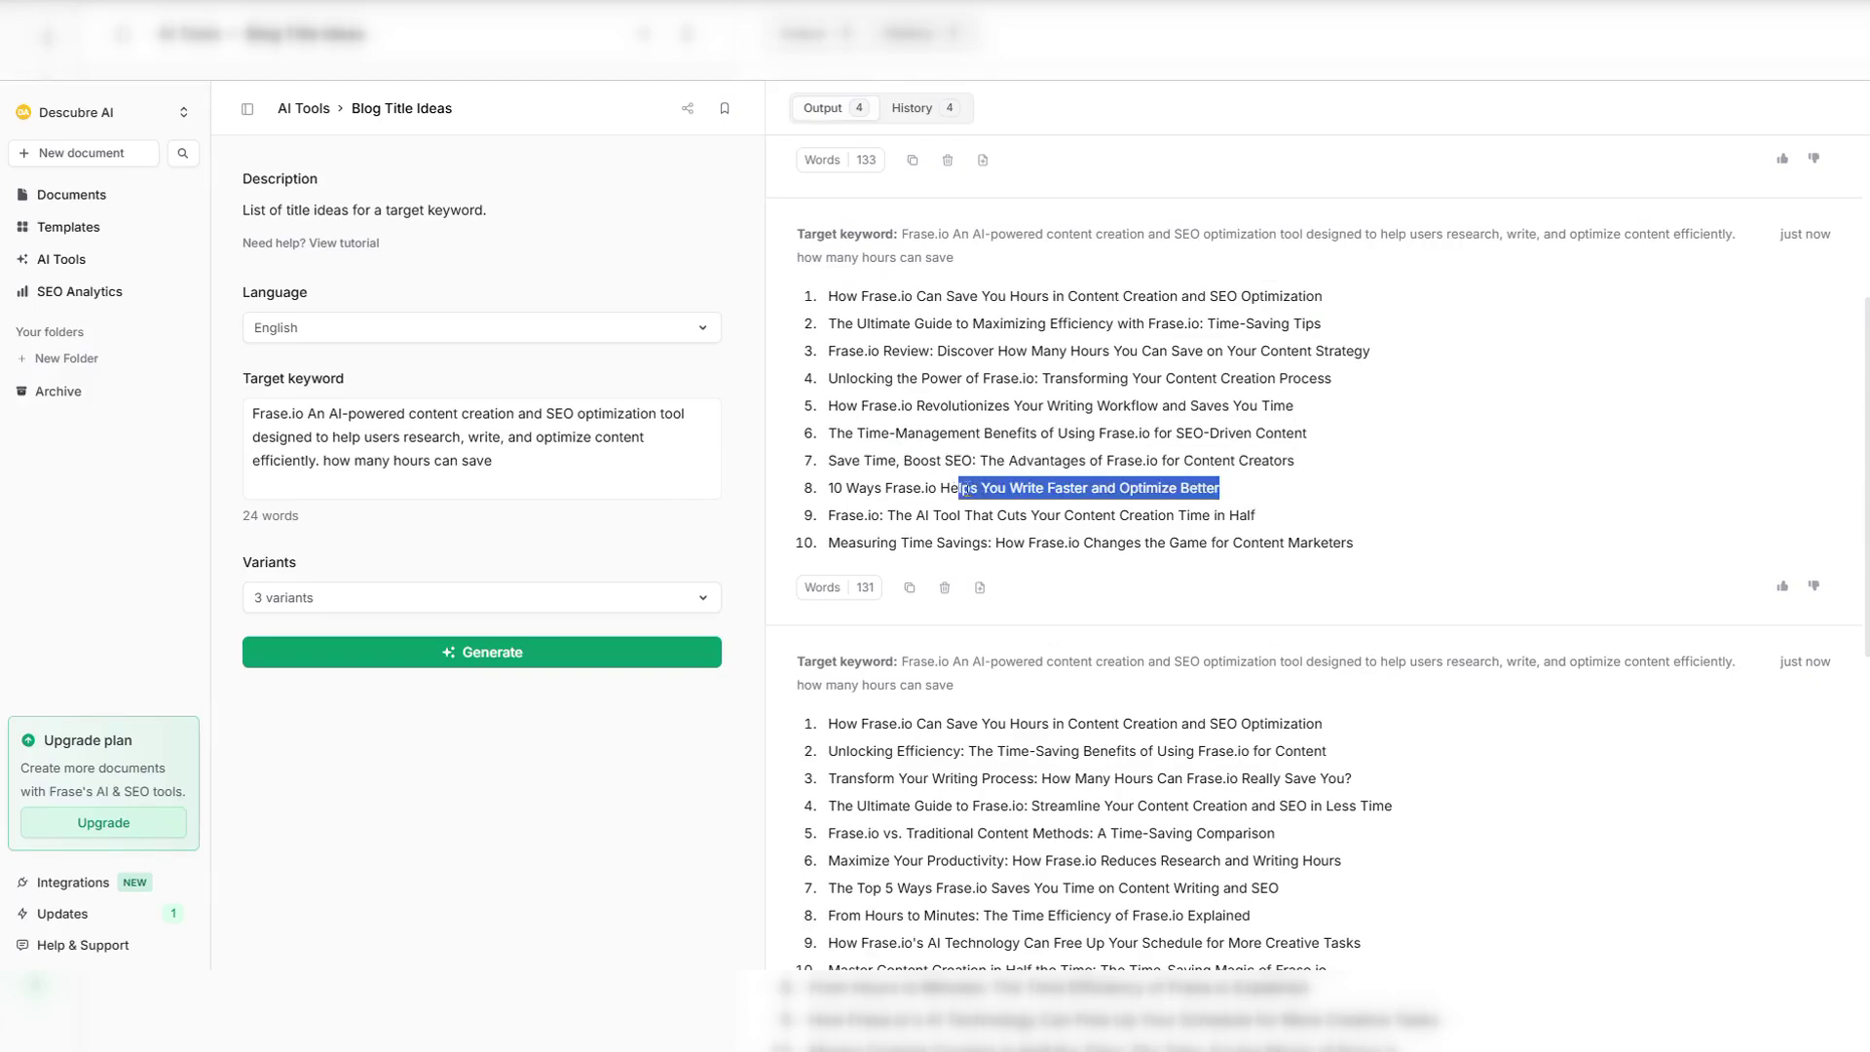
{"action": "left_click", "coordinate": [1256, 515]}
{"action": "left_click_drag", "start_coordinate": [1256, 516], "coordinate": [865, 516]}
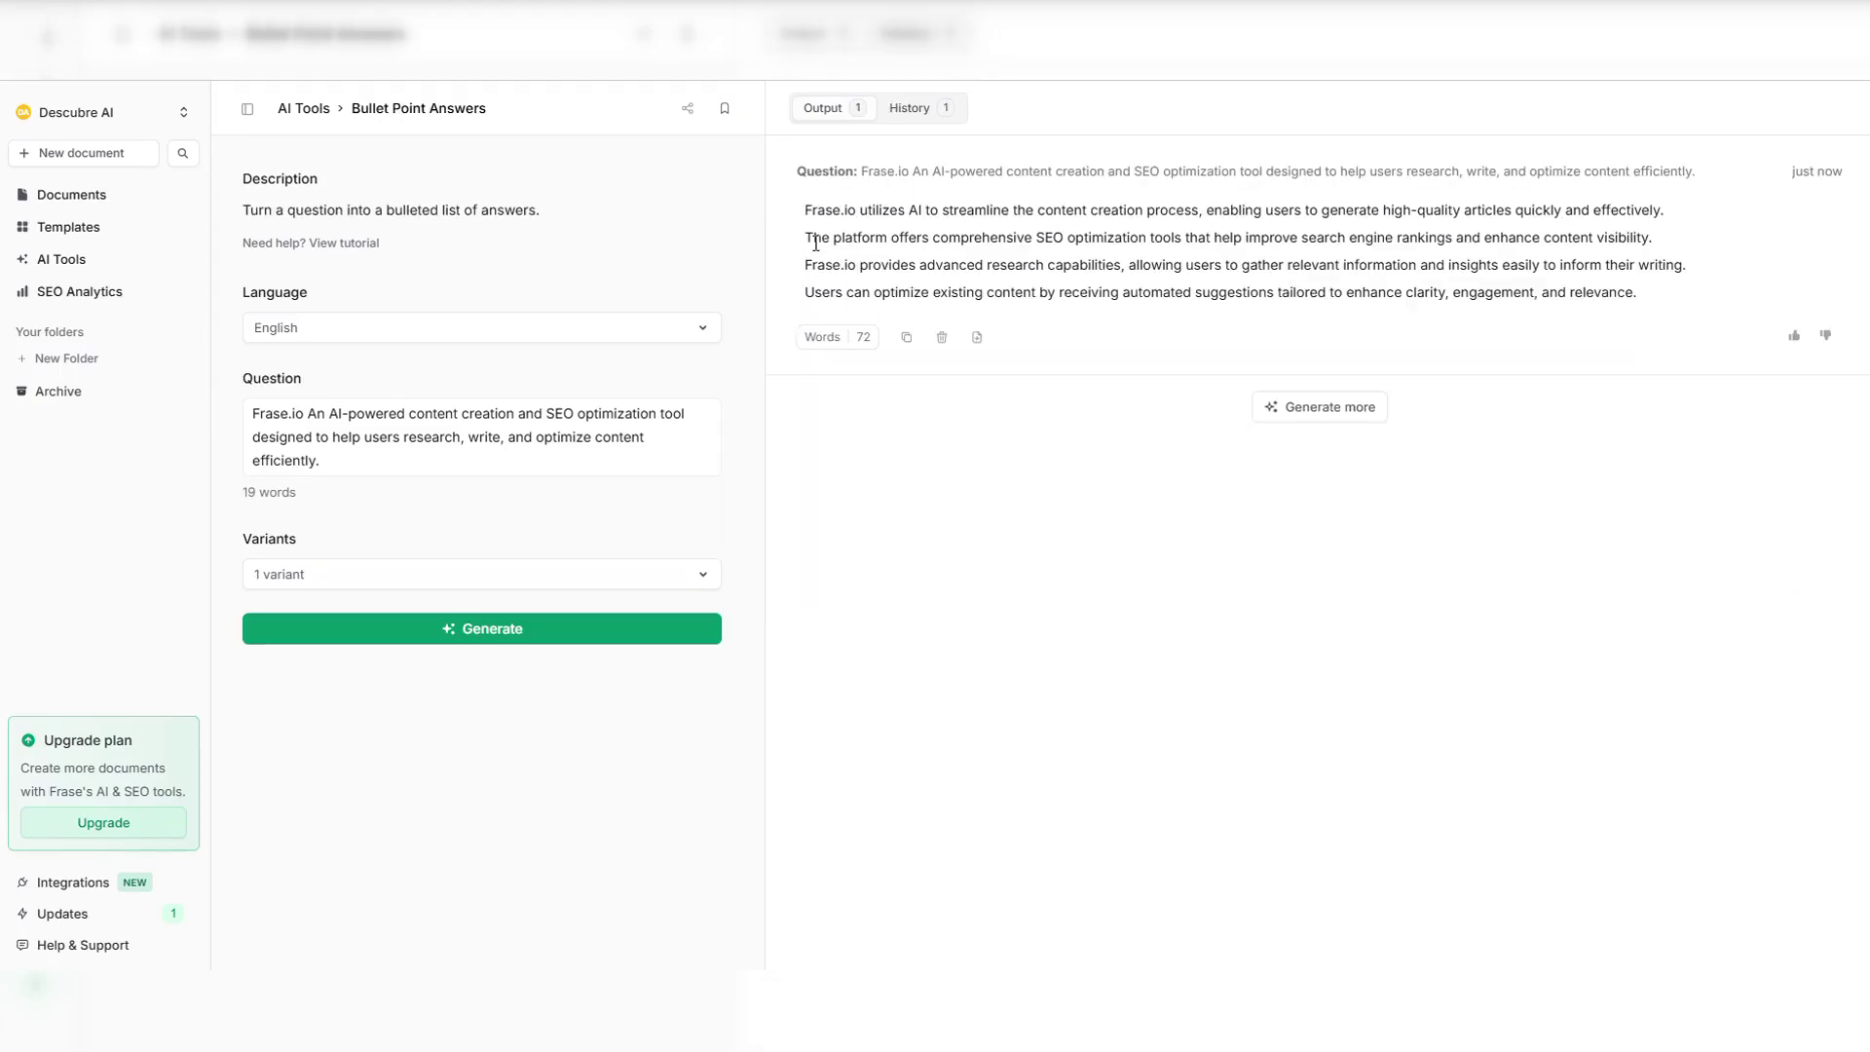
{"action": "left_click_drag", "start_coordinate": [810, 236], "coordinate": [809, 279]}
- Generate an English call to action from the pasted Frase.io product description
{"action": "left_click", "coordinate": [1541, 270]}
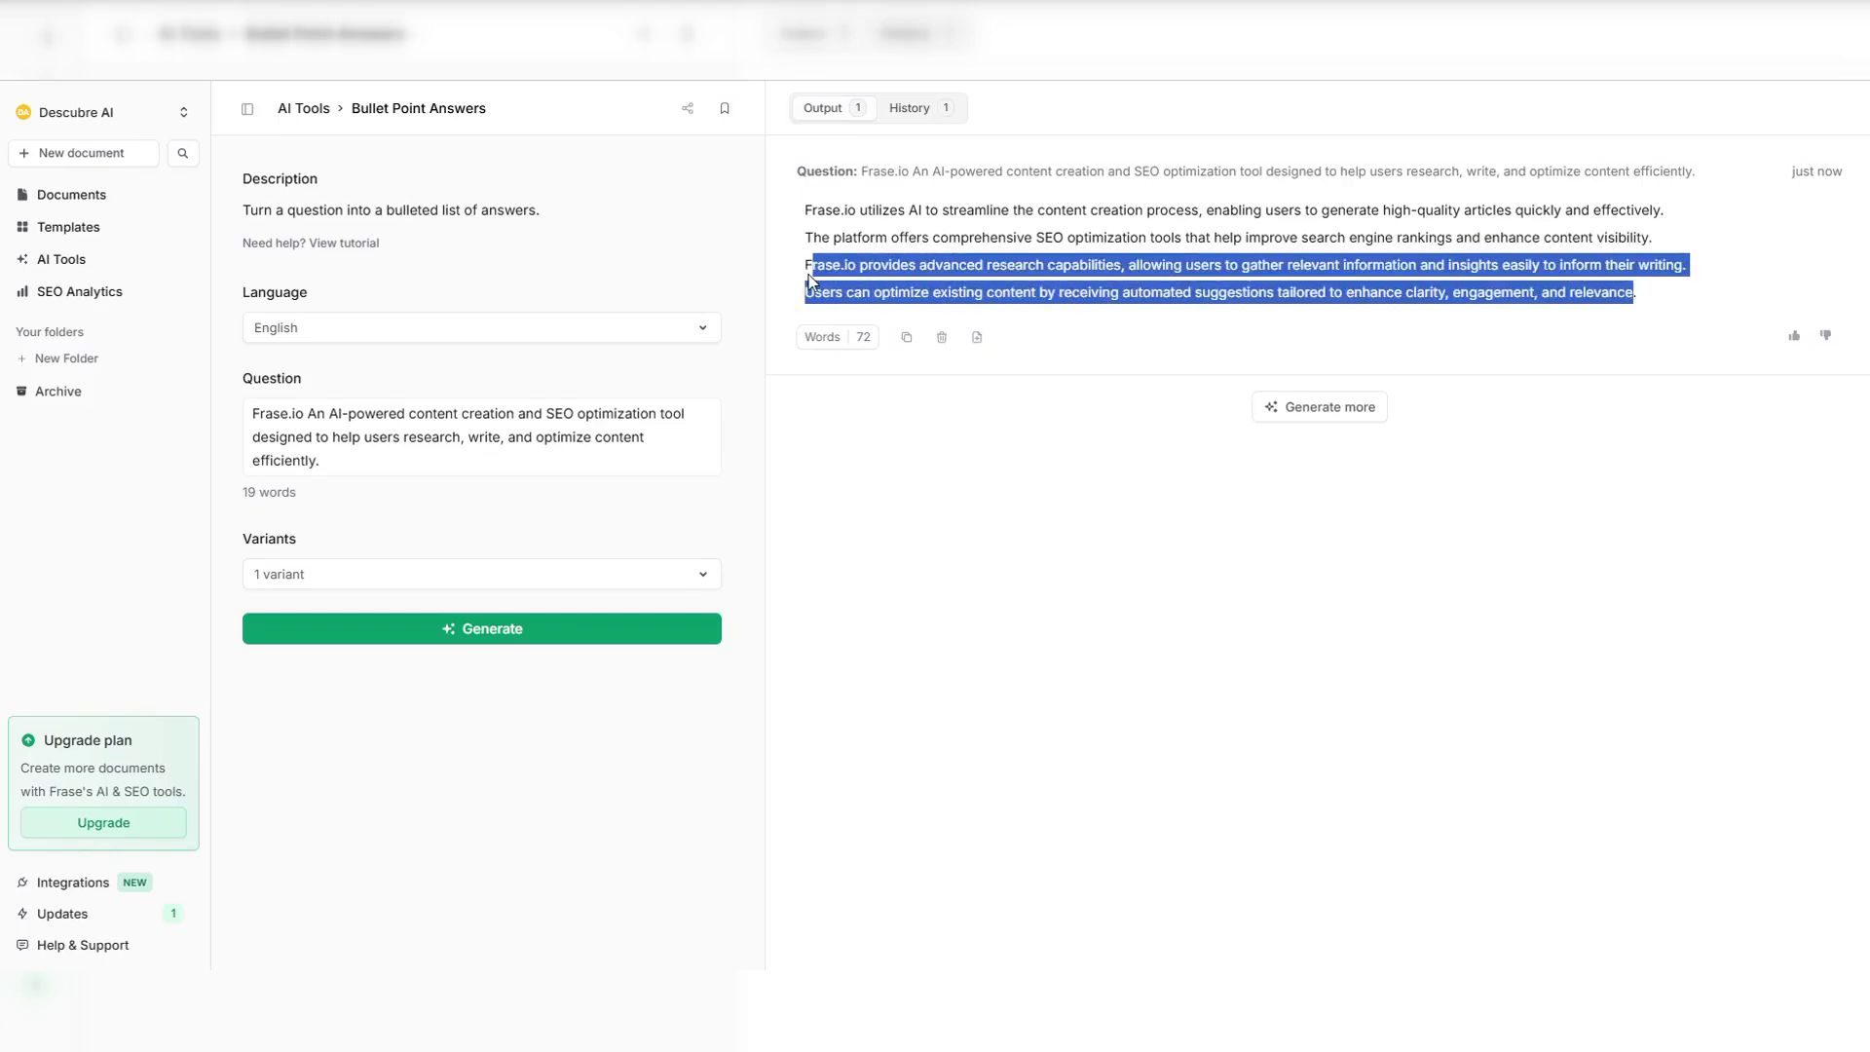
{"action": "left_click", "coordinate": [62, 263]}
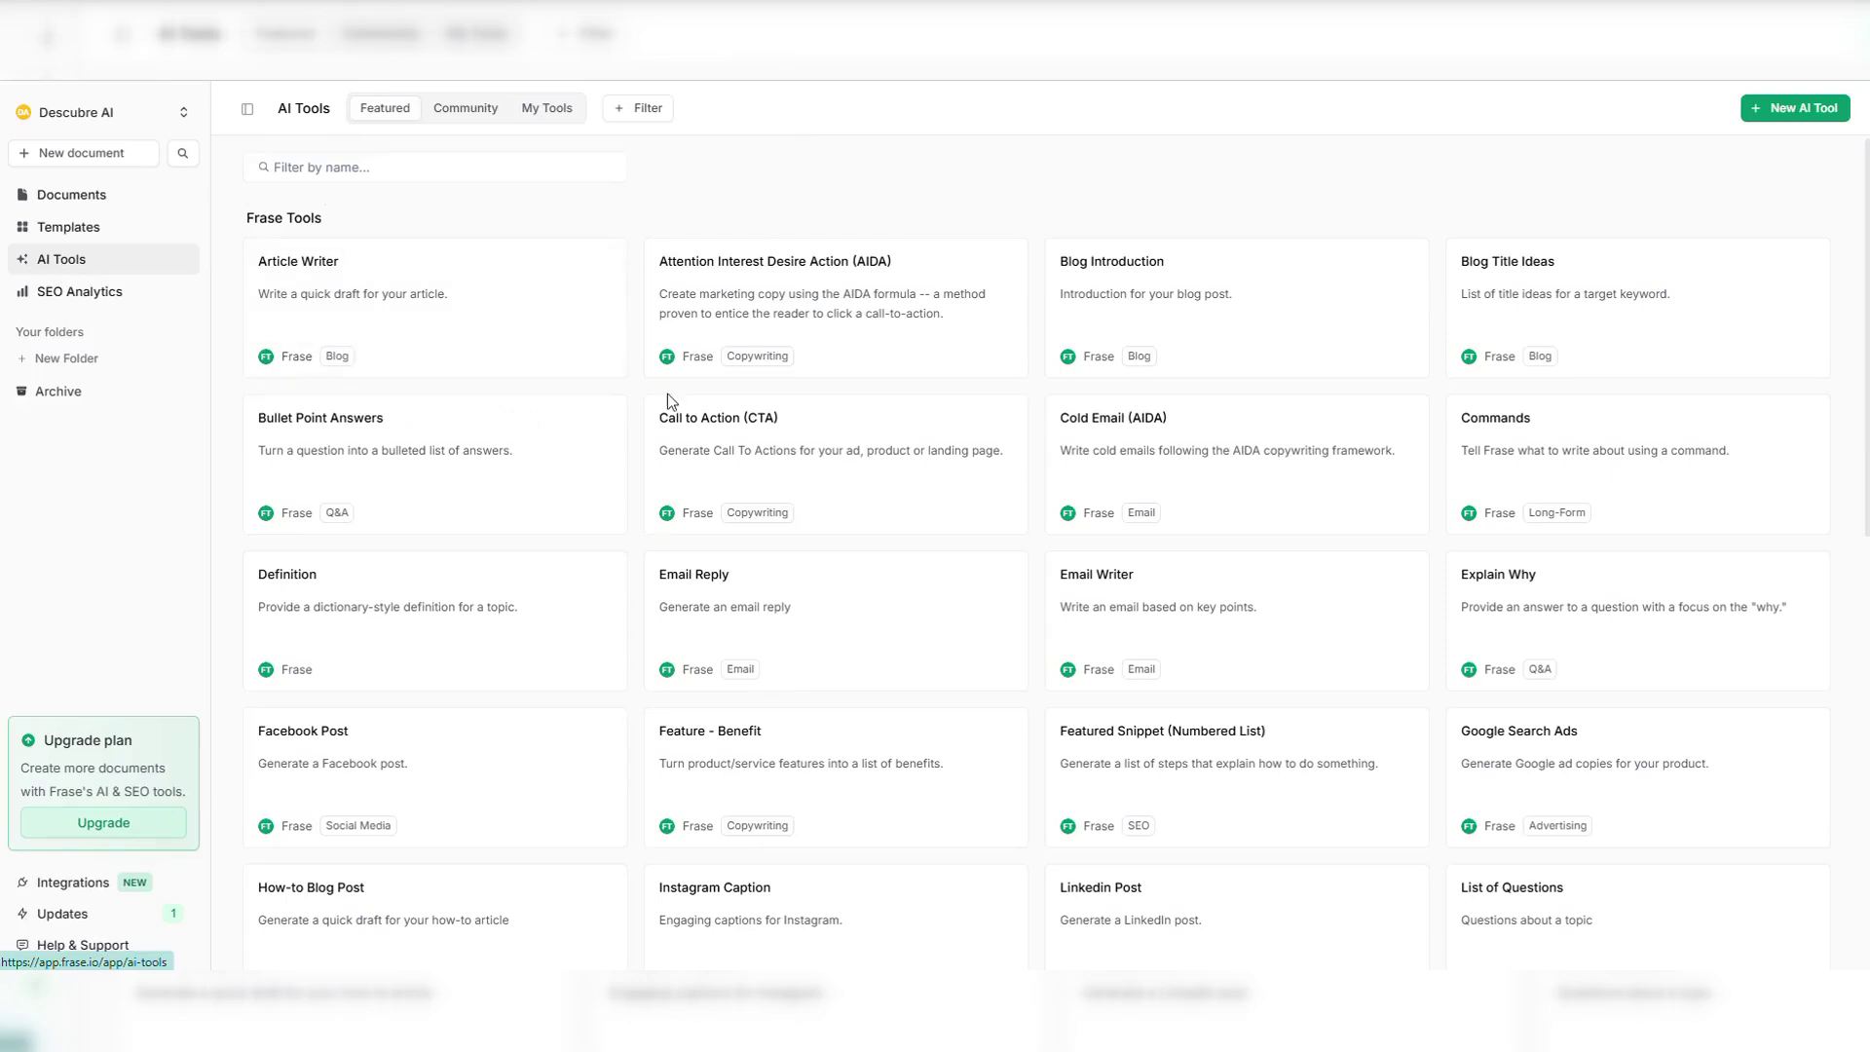
{"action": "left_click", "coordinate": [768, 484]}
{"action": "left_click", "coordinate": [554, 384]}
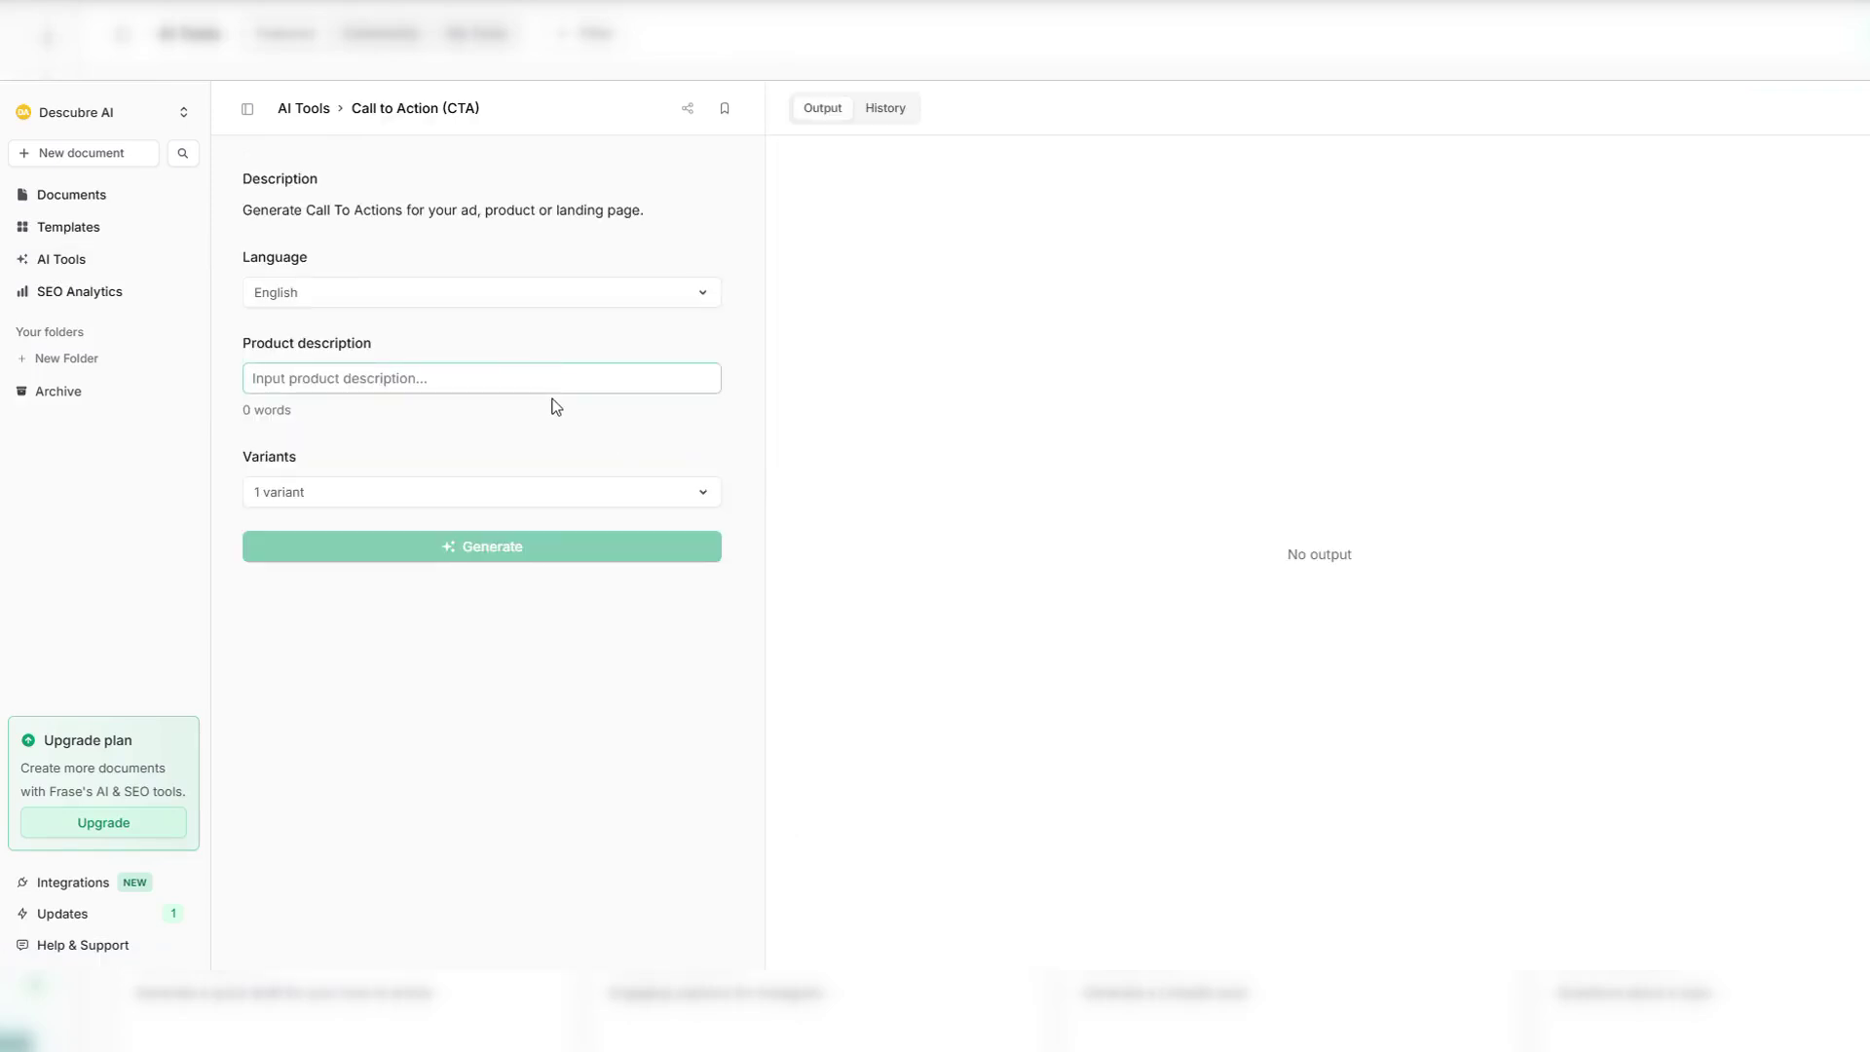
{"action": "type", "text": "Frase.io An AI-powered content creation and SEO optimization tool designed to help users research, write, and optimize content efficiently."}
{"action": "left_click", "coordinate": [522, 597]}
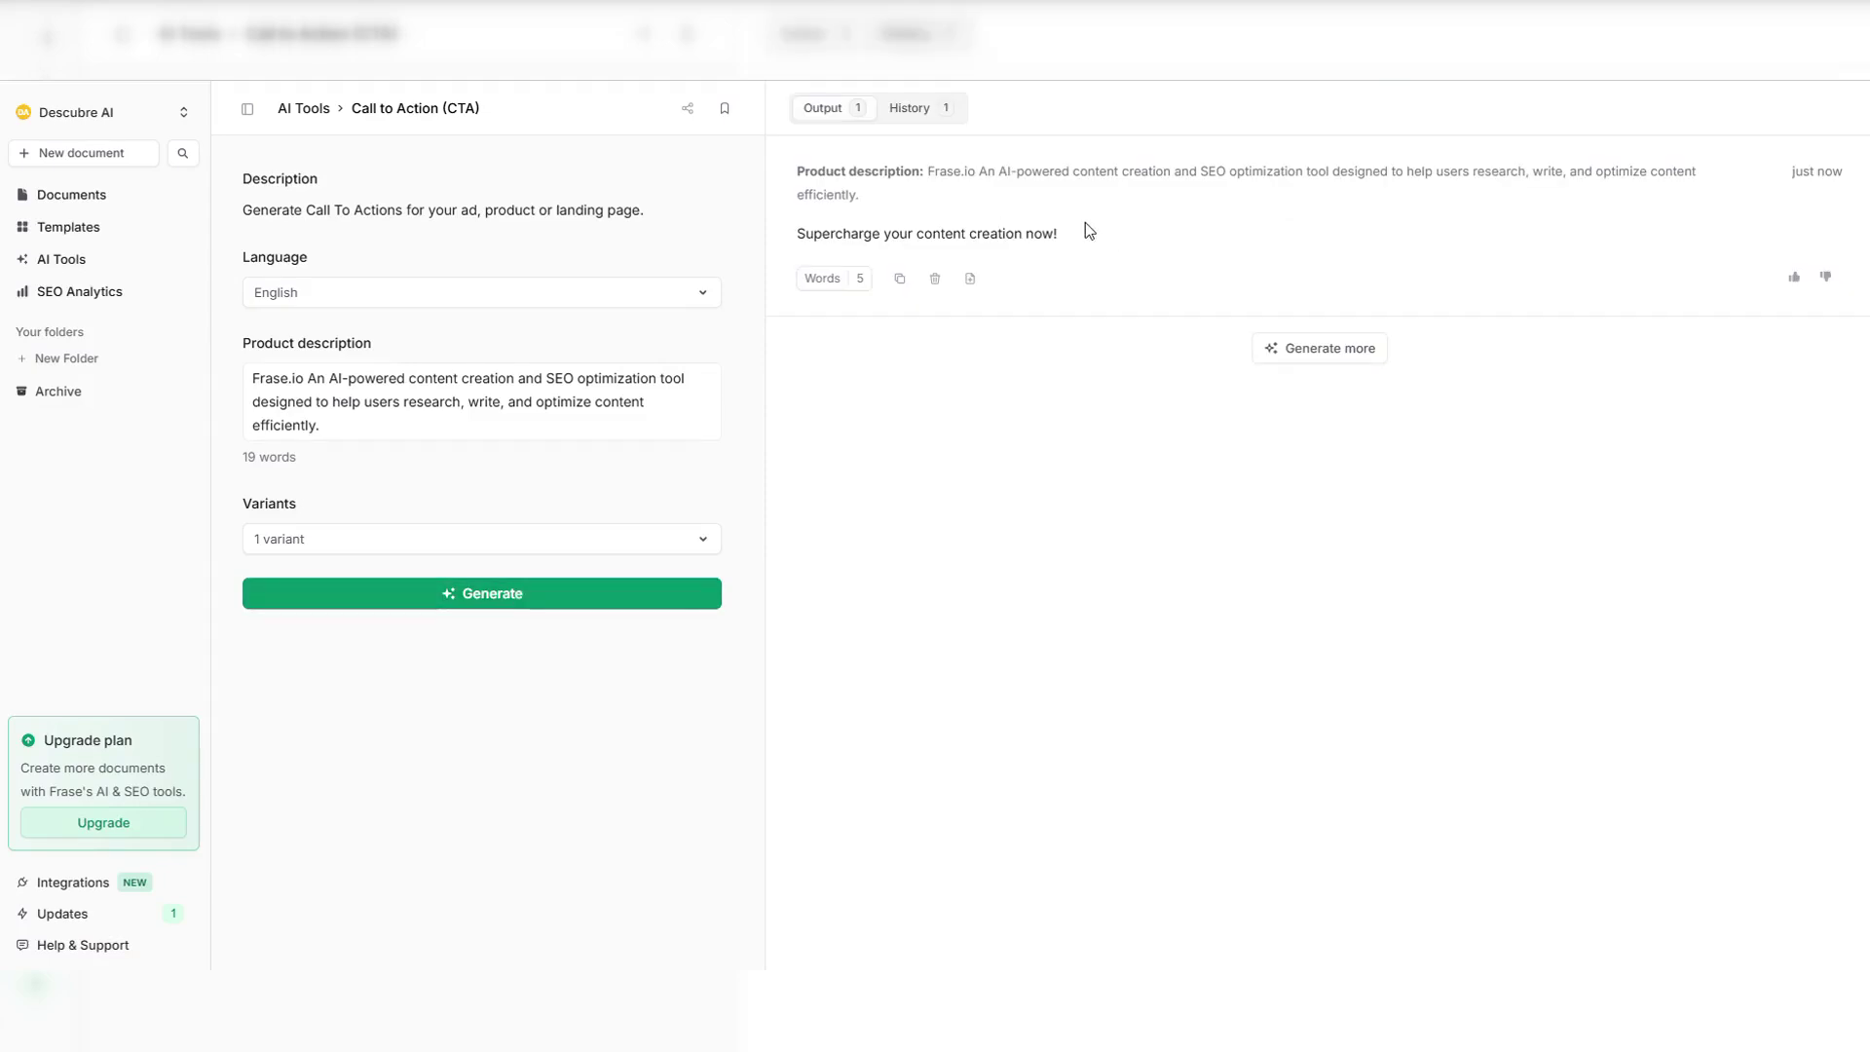
{"action": "left_click_drag", "start_coordinate": [1084, 224], "coordinate": [776, 243]}
- Generate a Spanish call to action, then set the output language back to English
{"action": "left_click", "coordinate": [572, 297]}
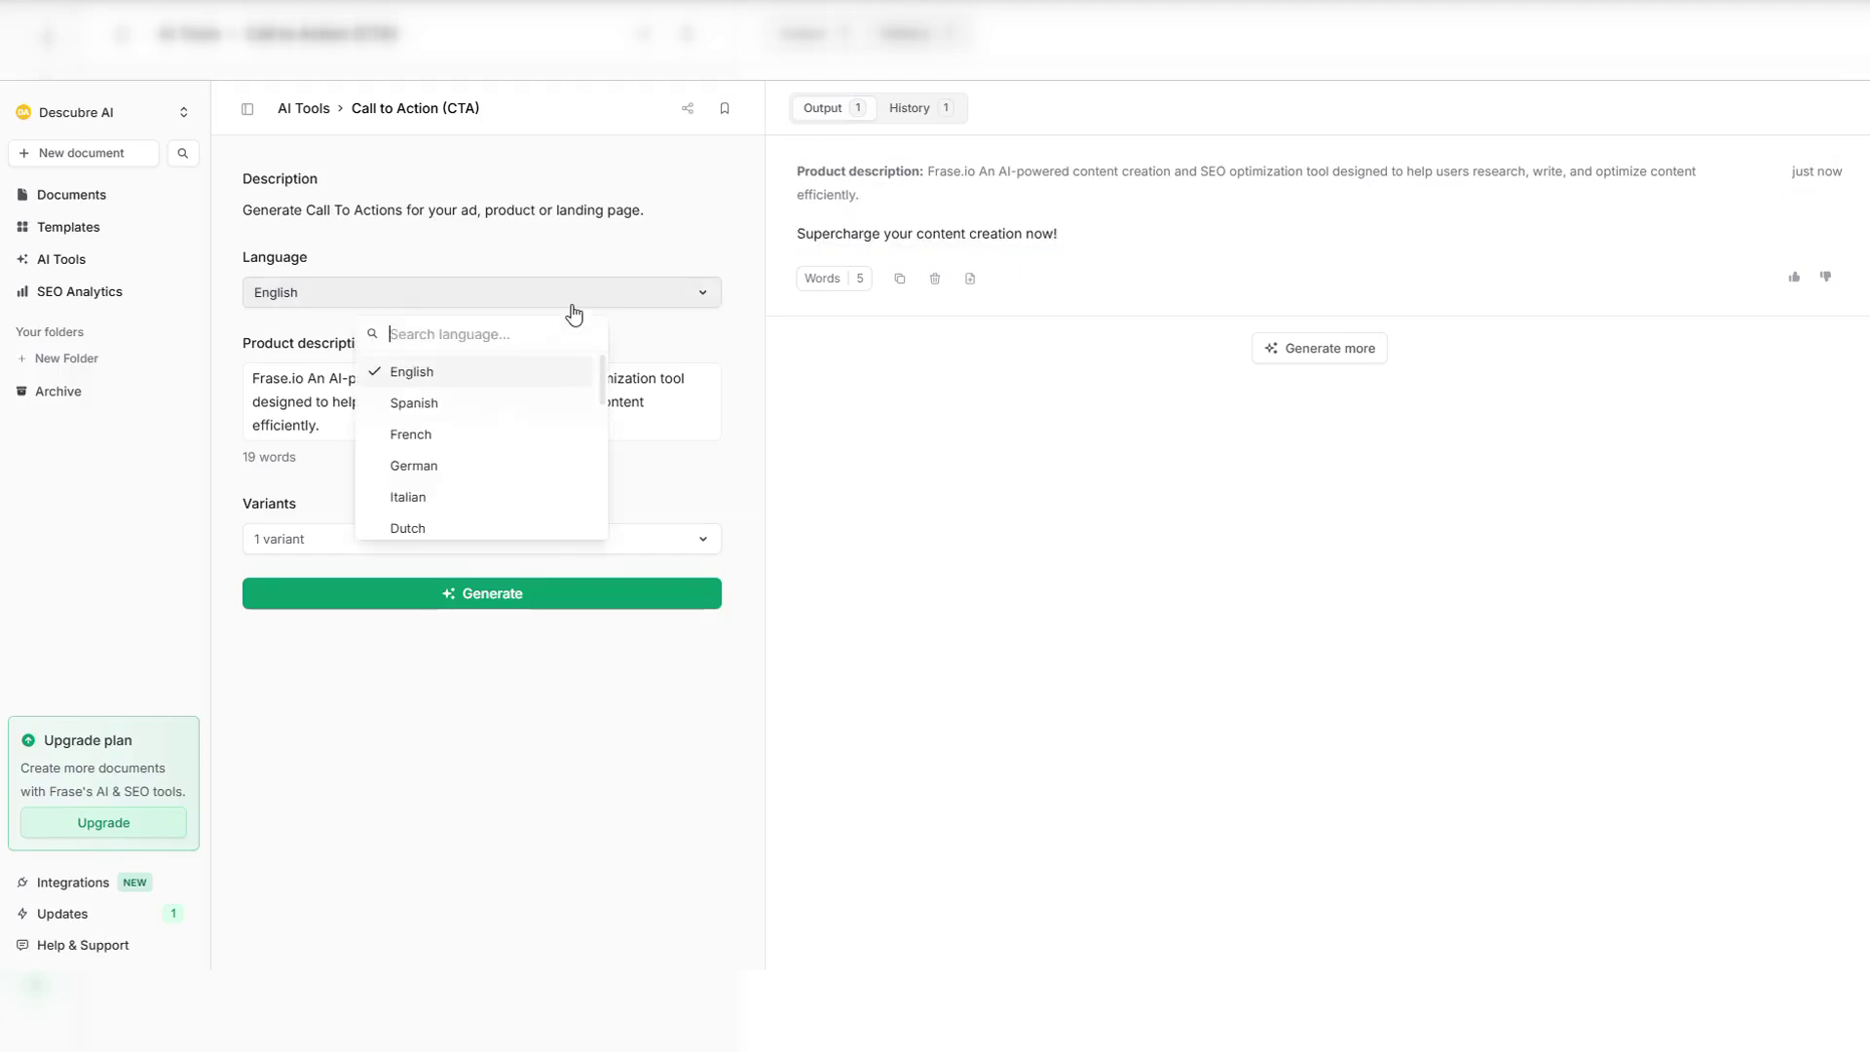
{"action": "left_click", "coordinate": [547, 420]}
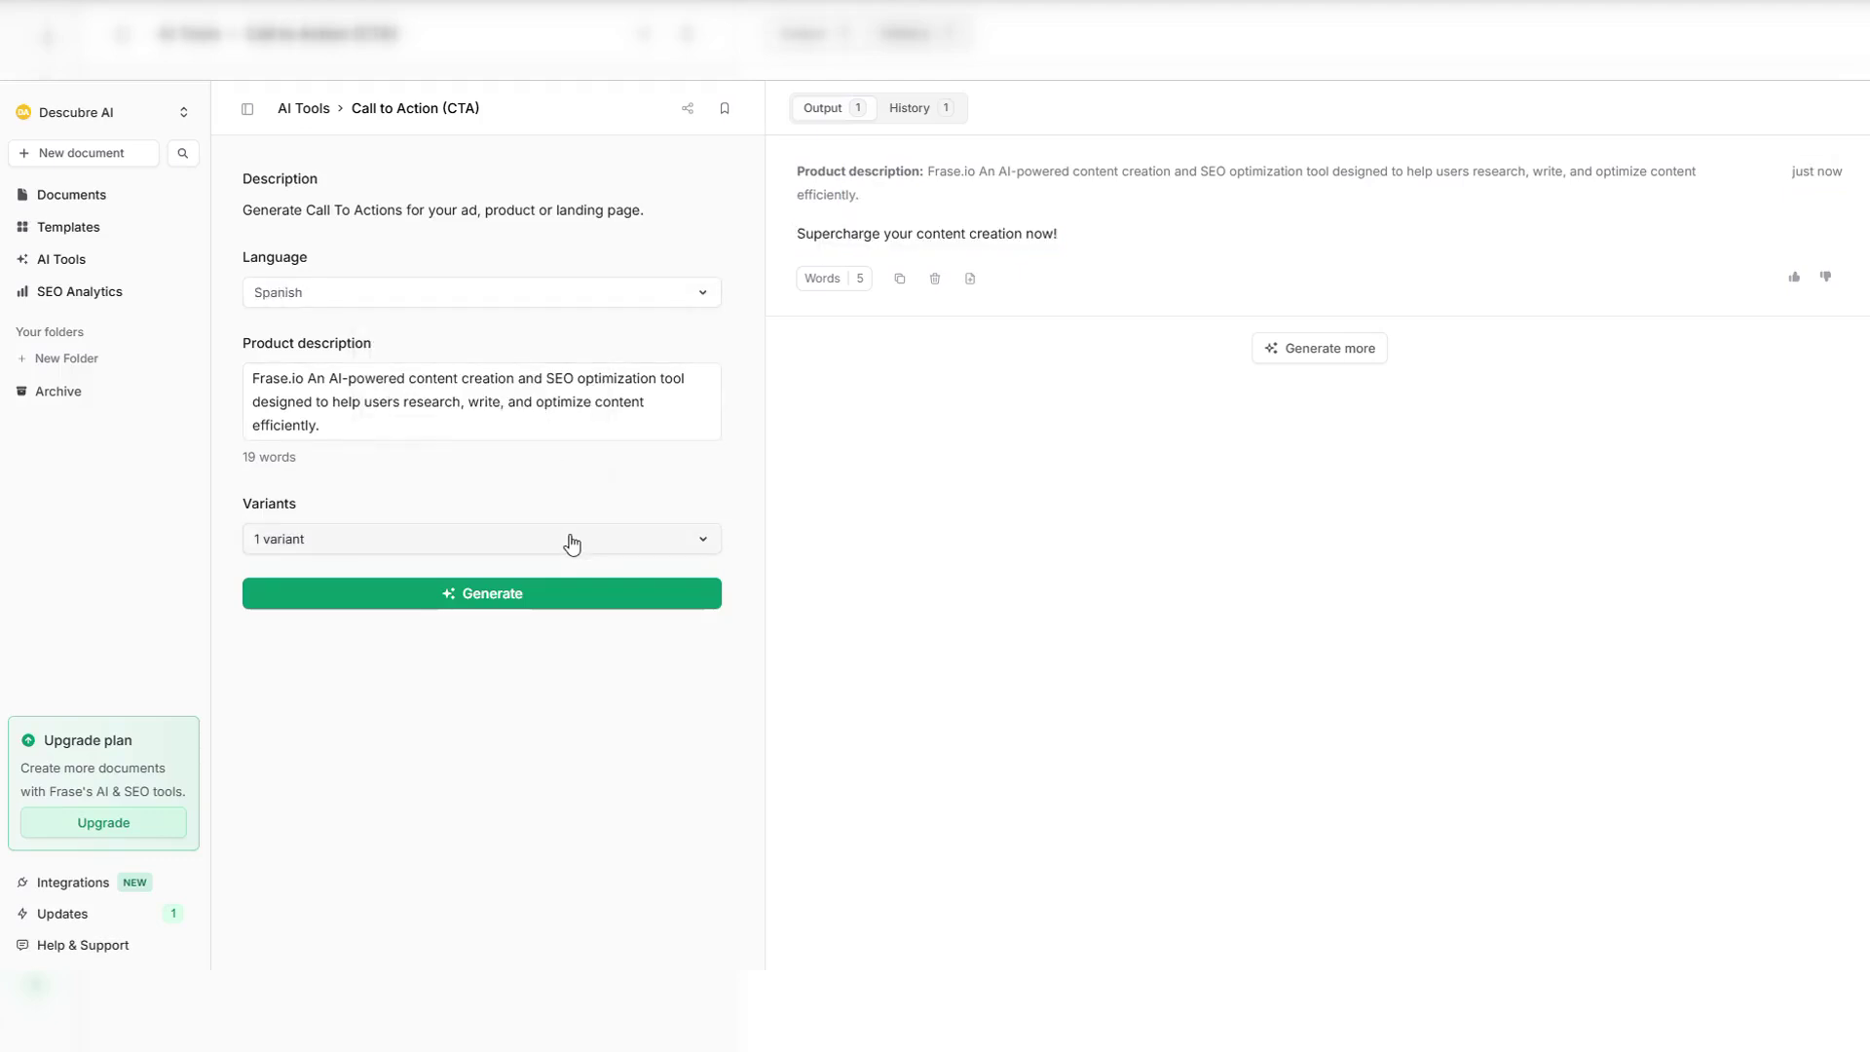
{"action": "left_click", "coordinate": [548, 596]}
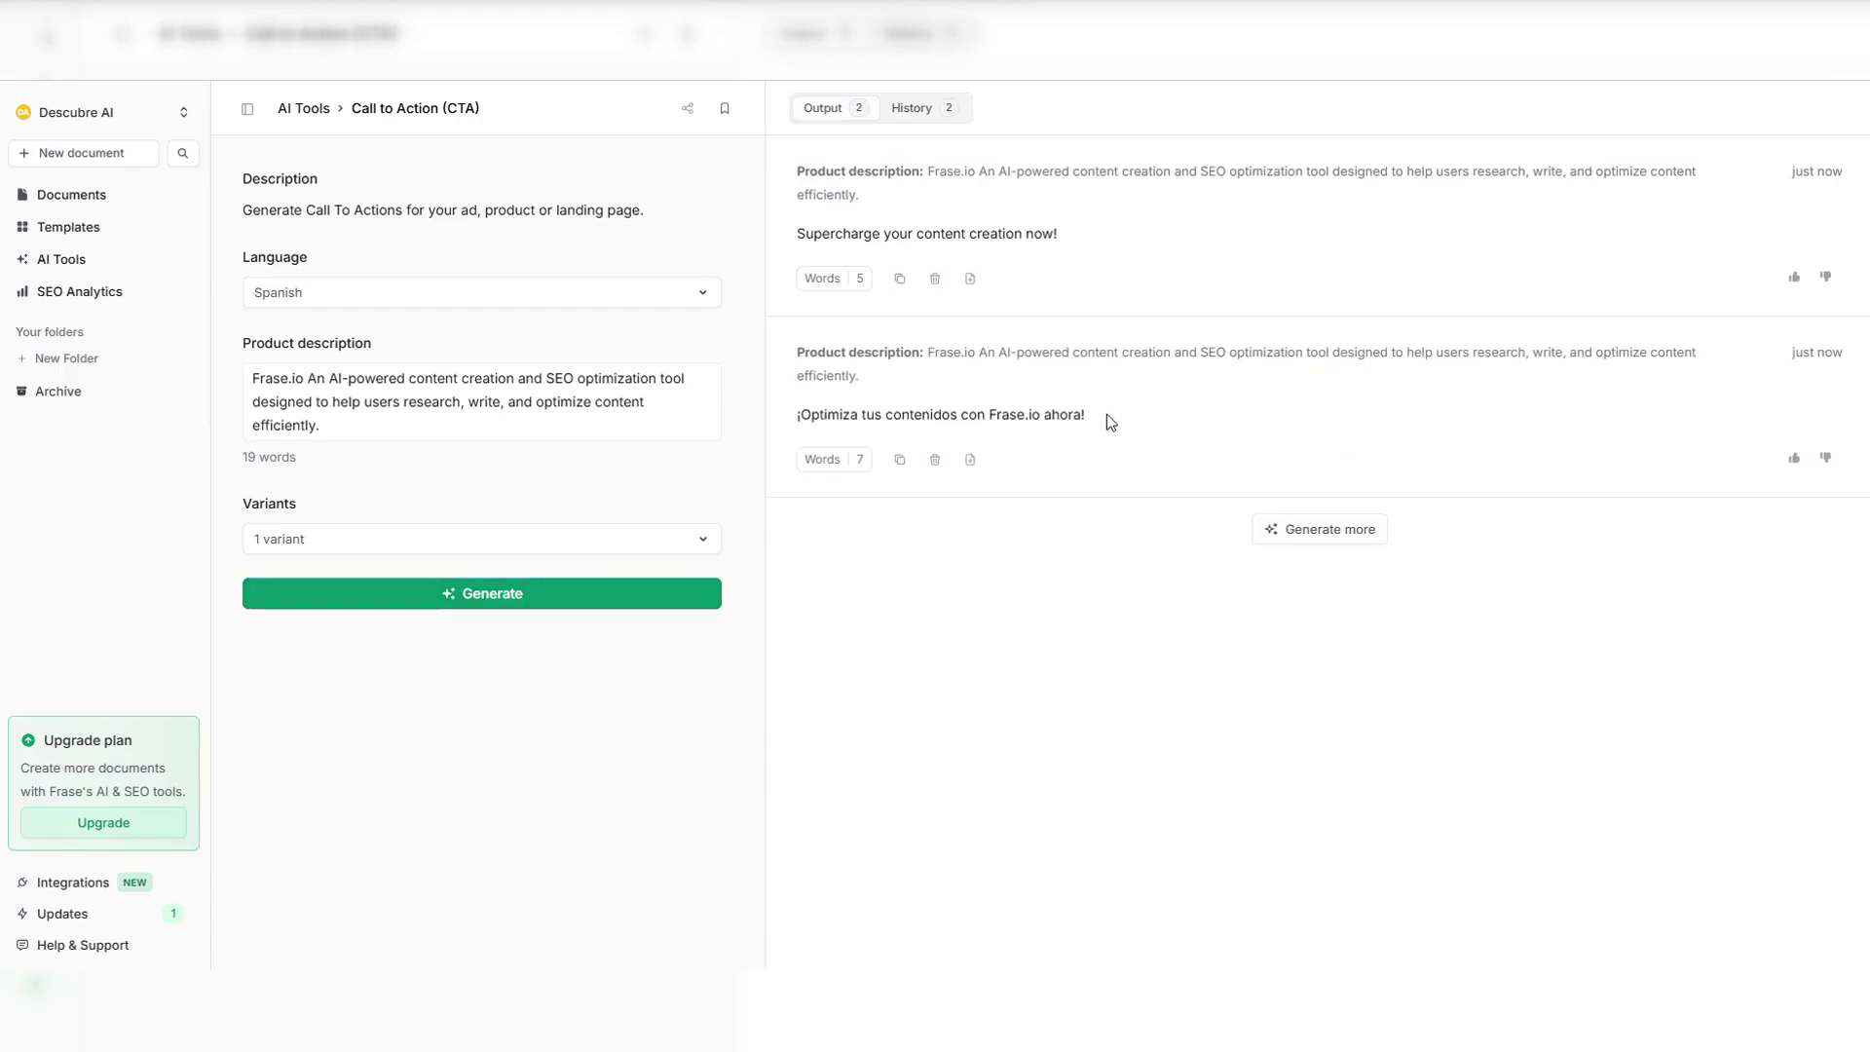
{"action": "left_click_drag", "start_coordinate": [1106, 413], "coordinate": [776, 417]}
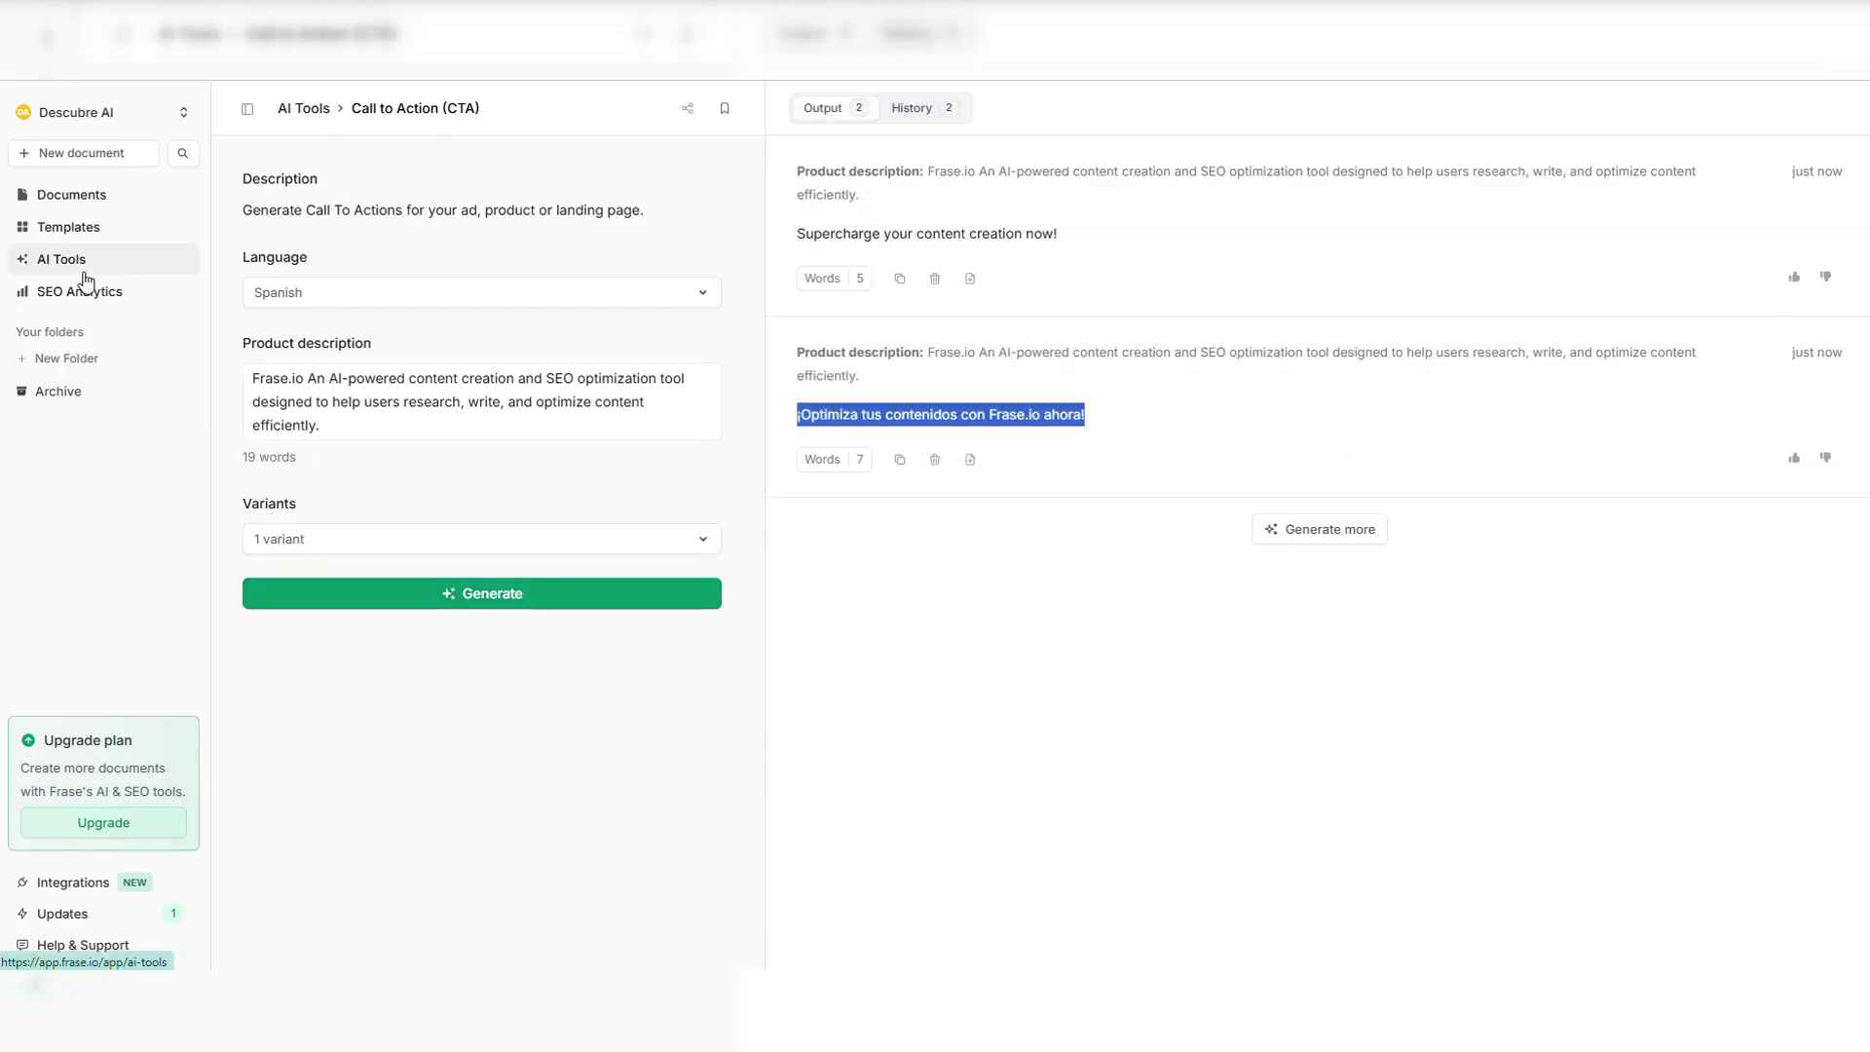
{"action": "left_click", "coordinate": [339, 293]}
{"action": "left_click", "coordinate": [397, 368]}
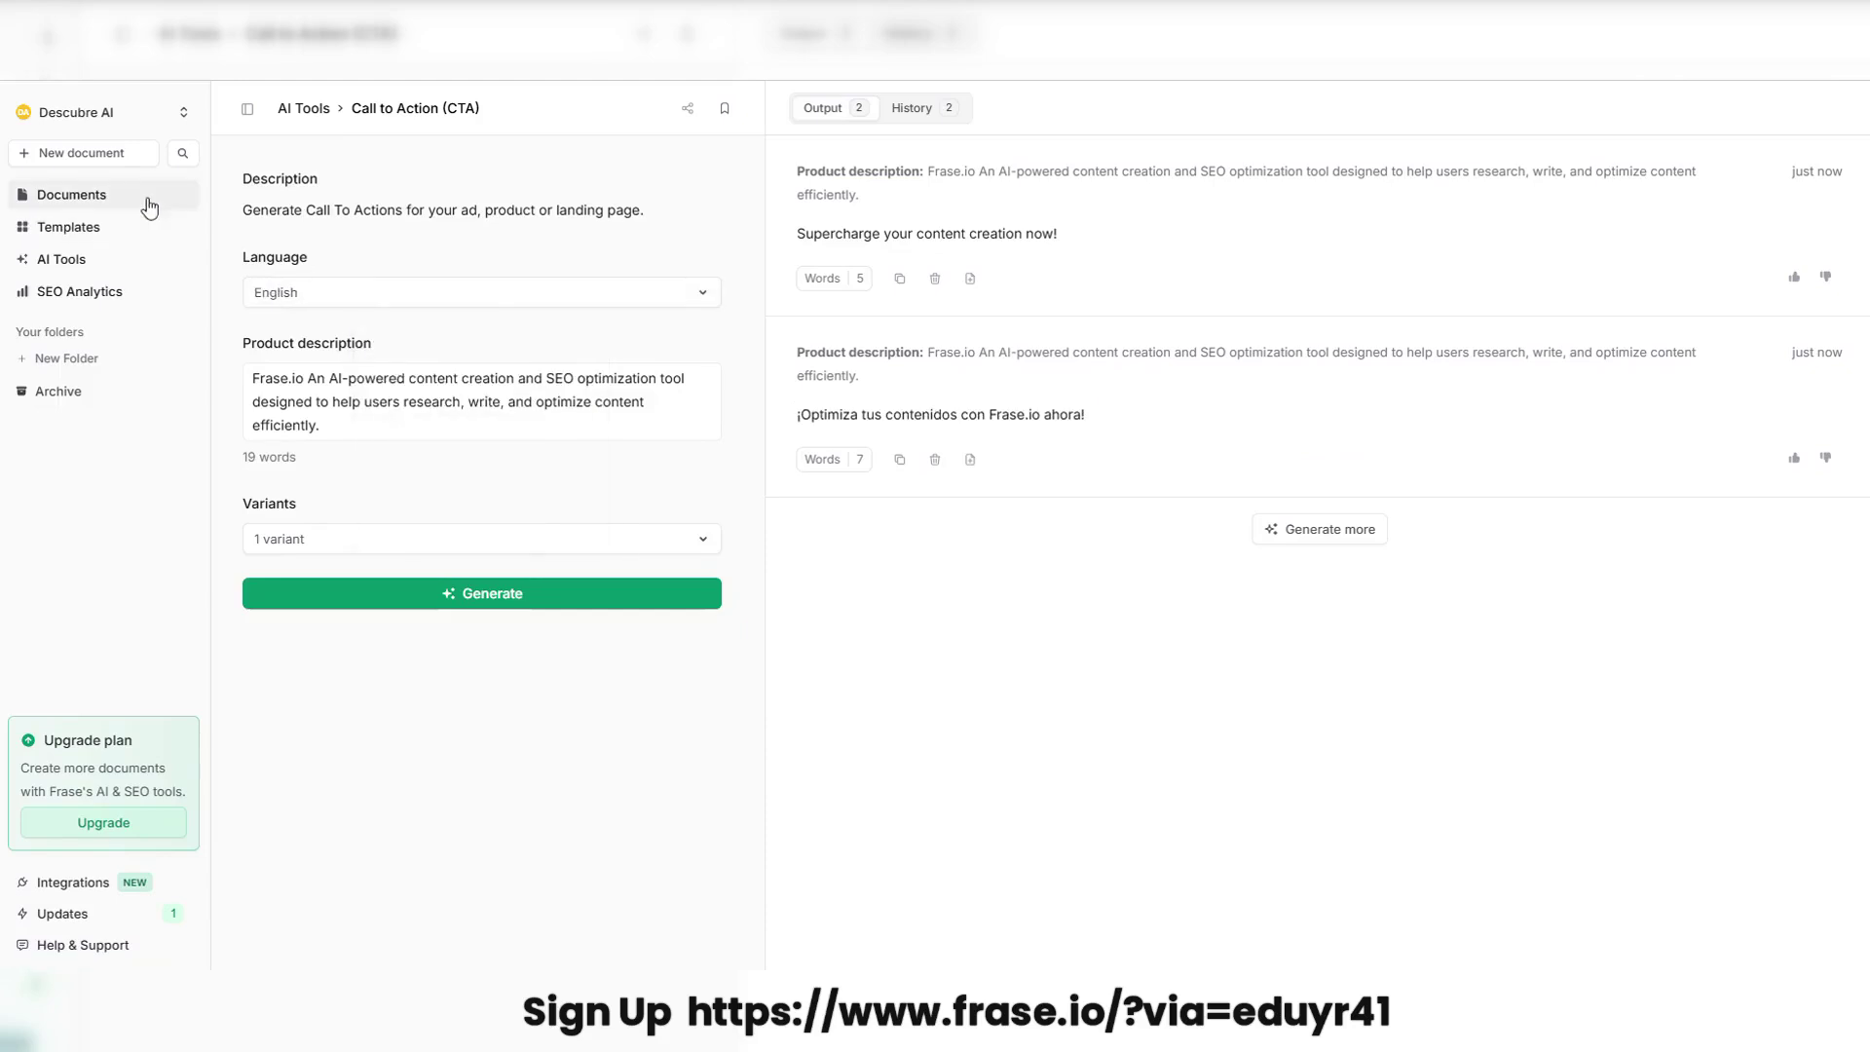
- Review the body of the Frase.io cold AIDA email and go back to the AI tools catalogue
{"action": "left_click", "coordinate": [85, 232]}
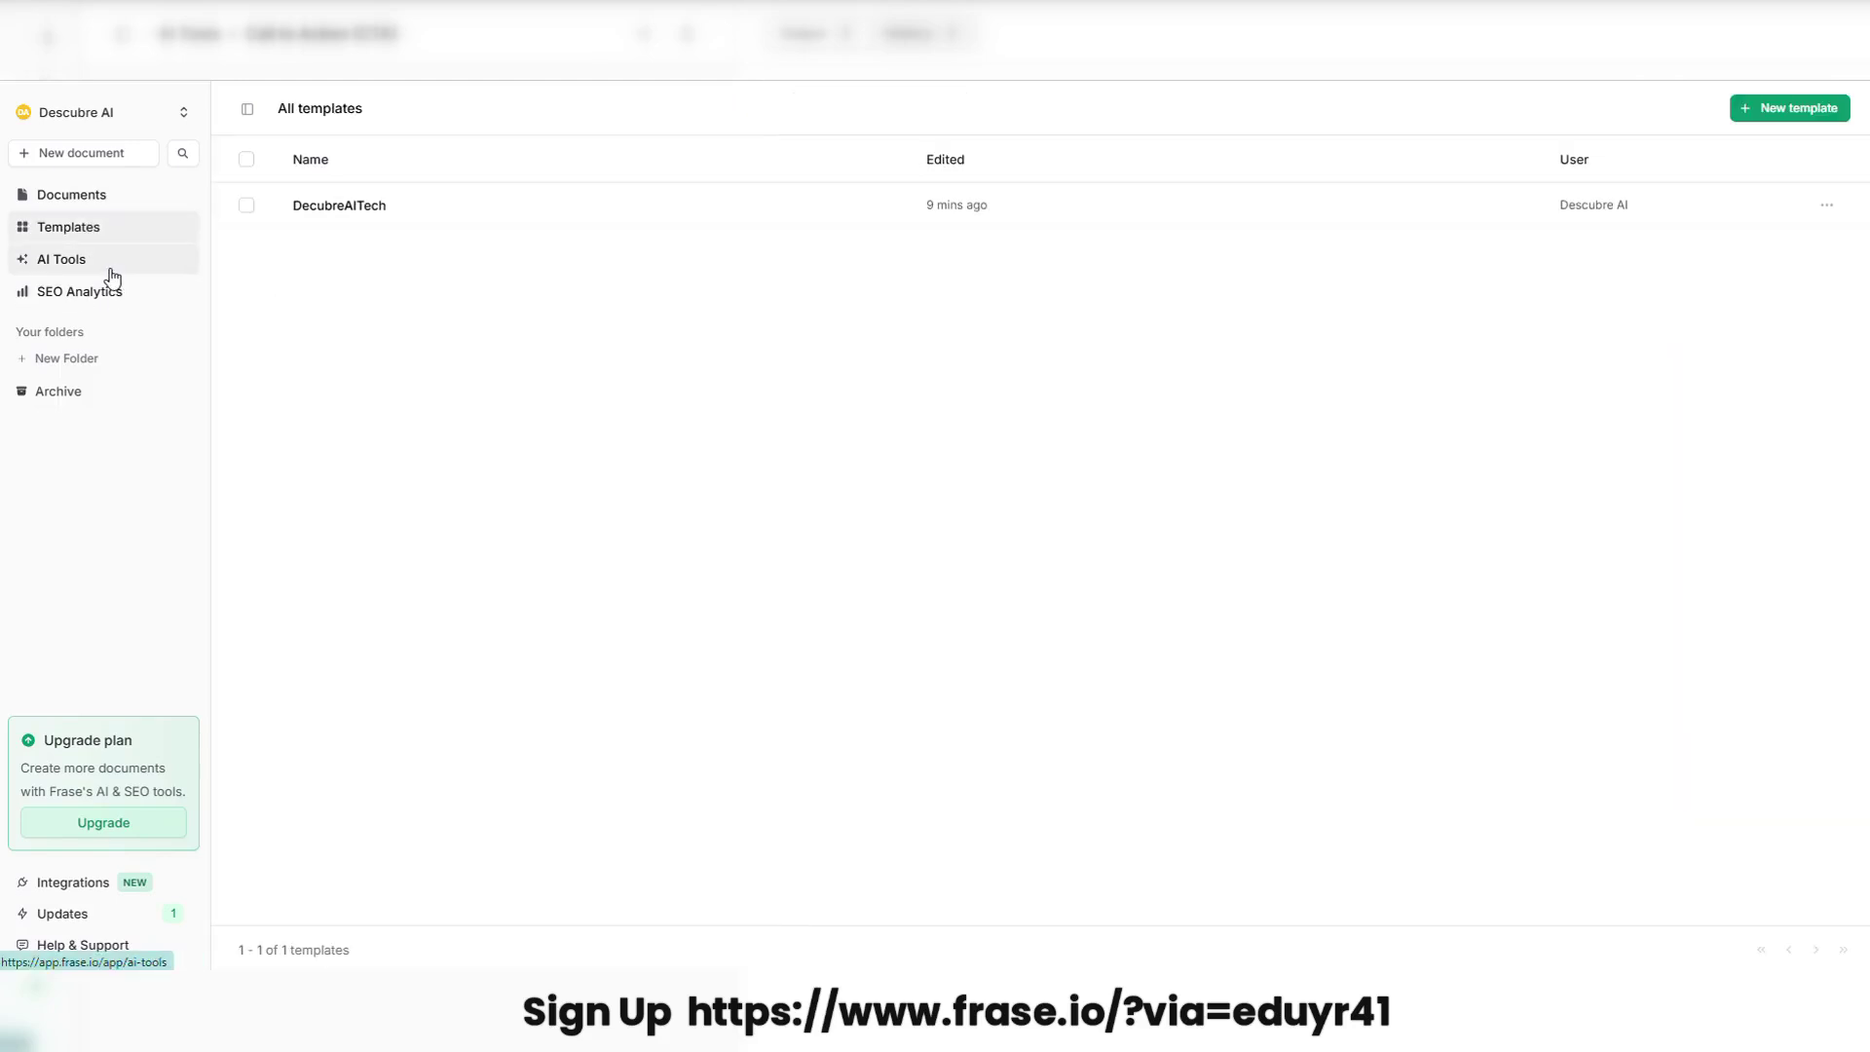
{"action": "left_click", "coordinate": [85, 259]}
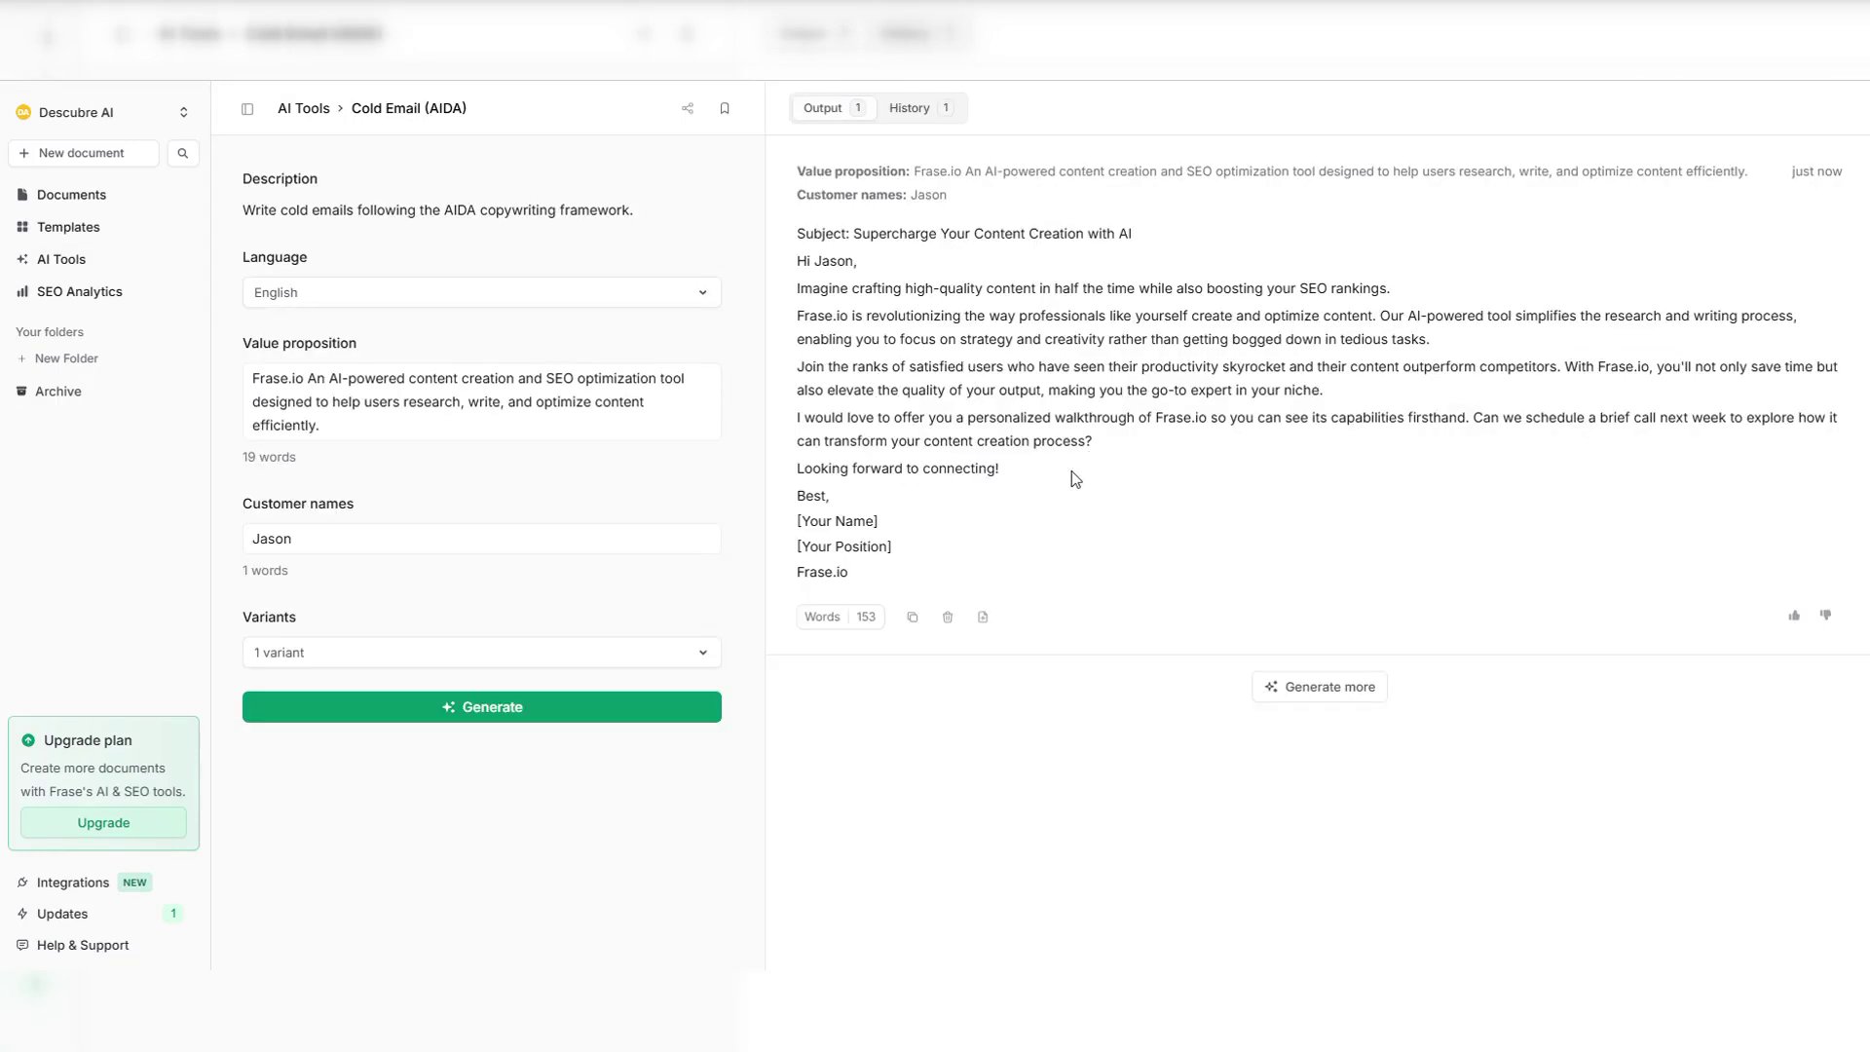
{"action": "left_click_drag", "start_coordinate": [1018, 471], "coordinate": [787, 290]}
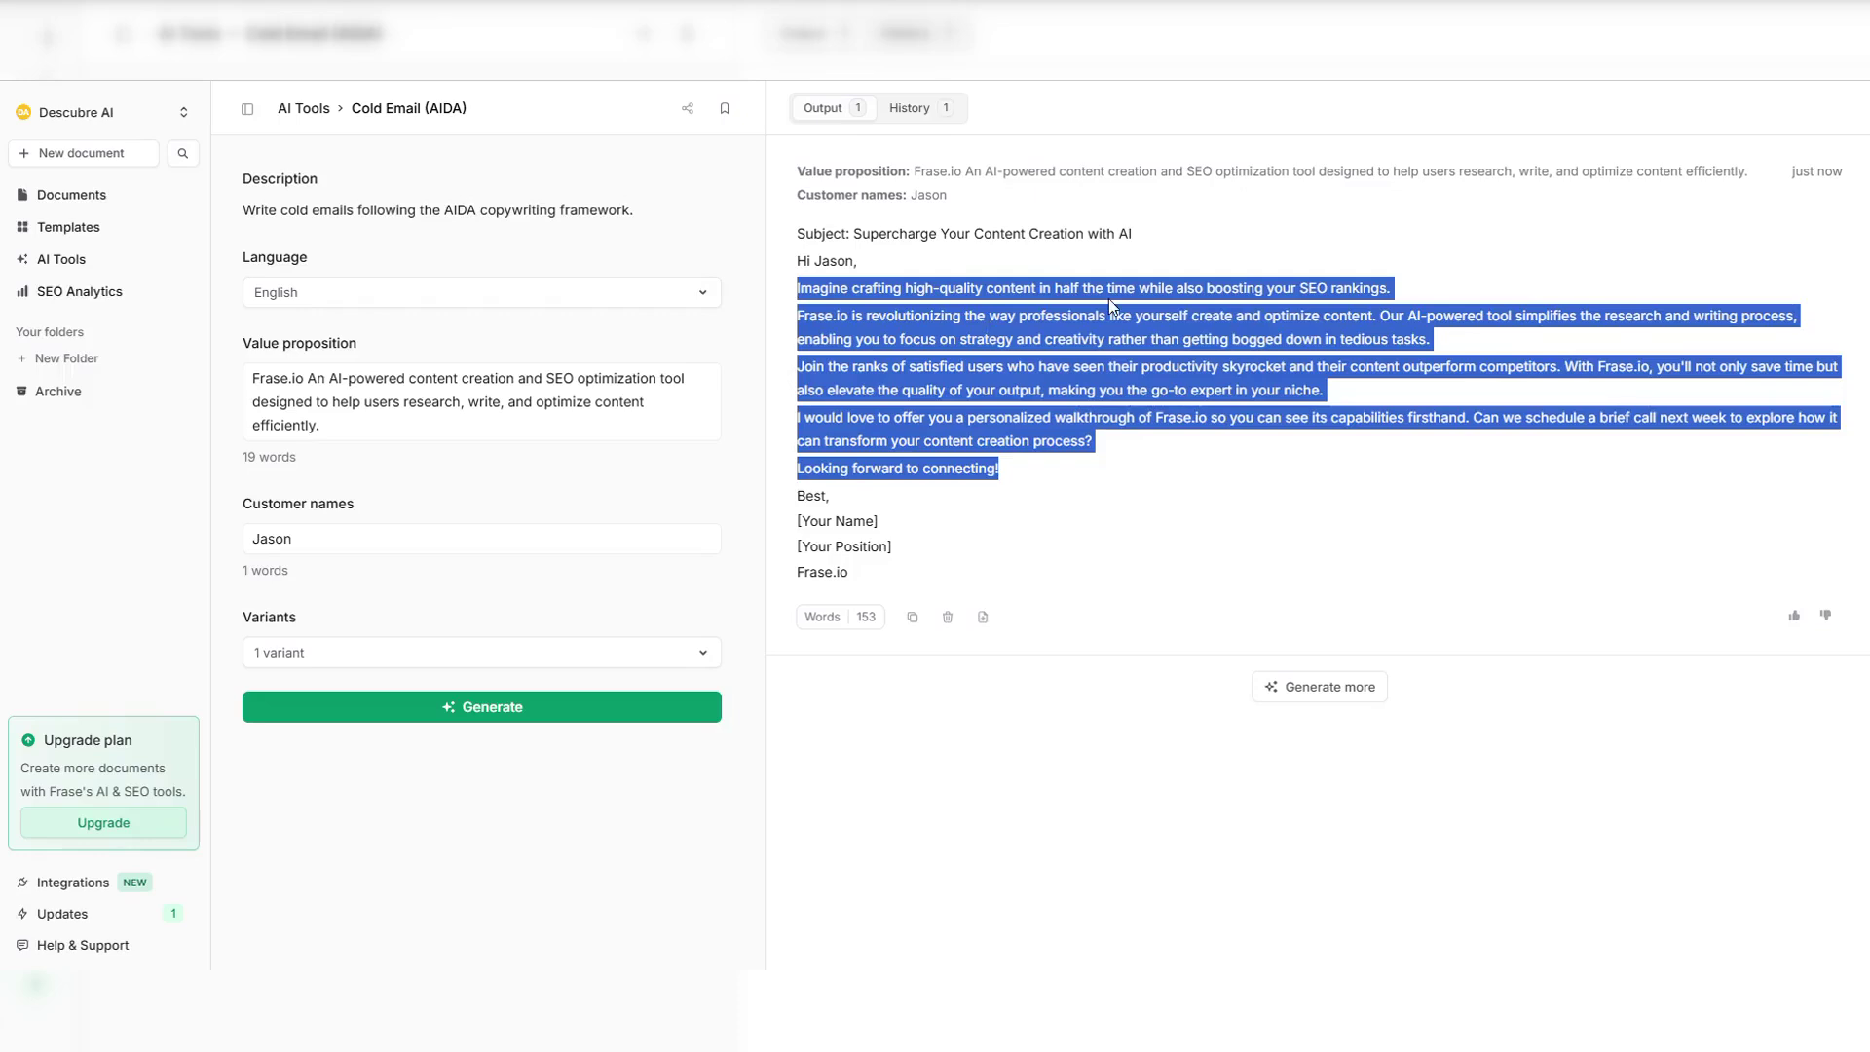
- Paste the Frase.io description as the Definition tool's topic and generate the definition
{"action": "left_click", "coordinate": [85, 265]}
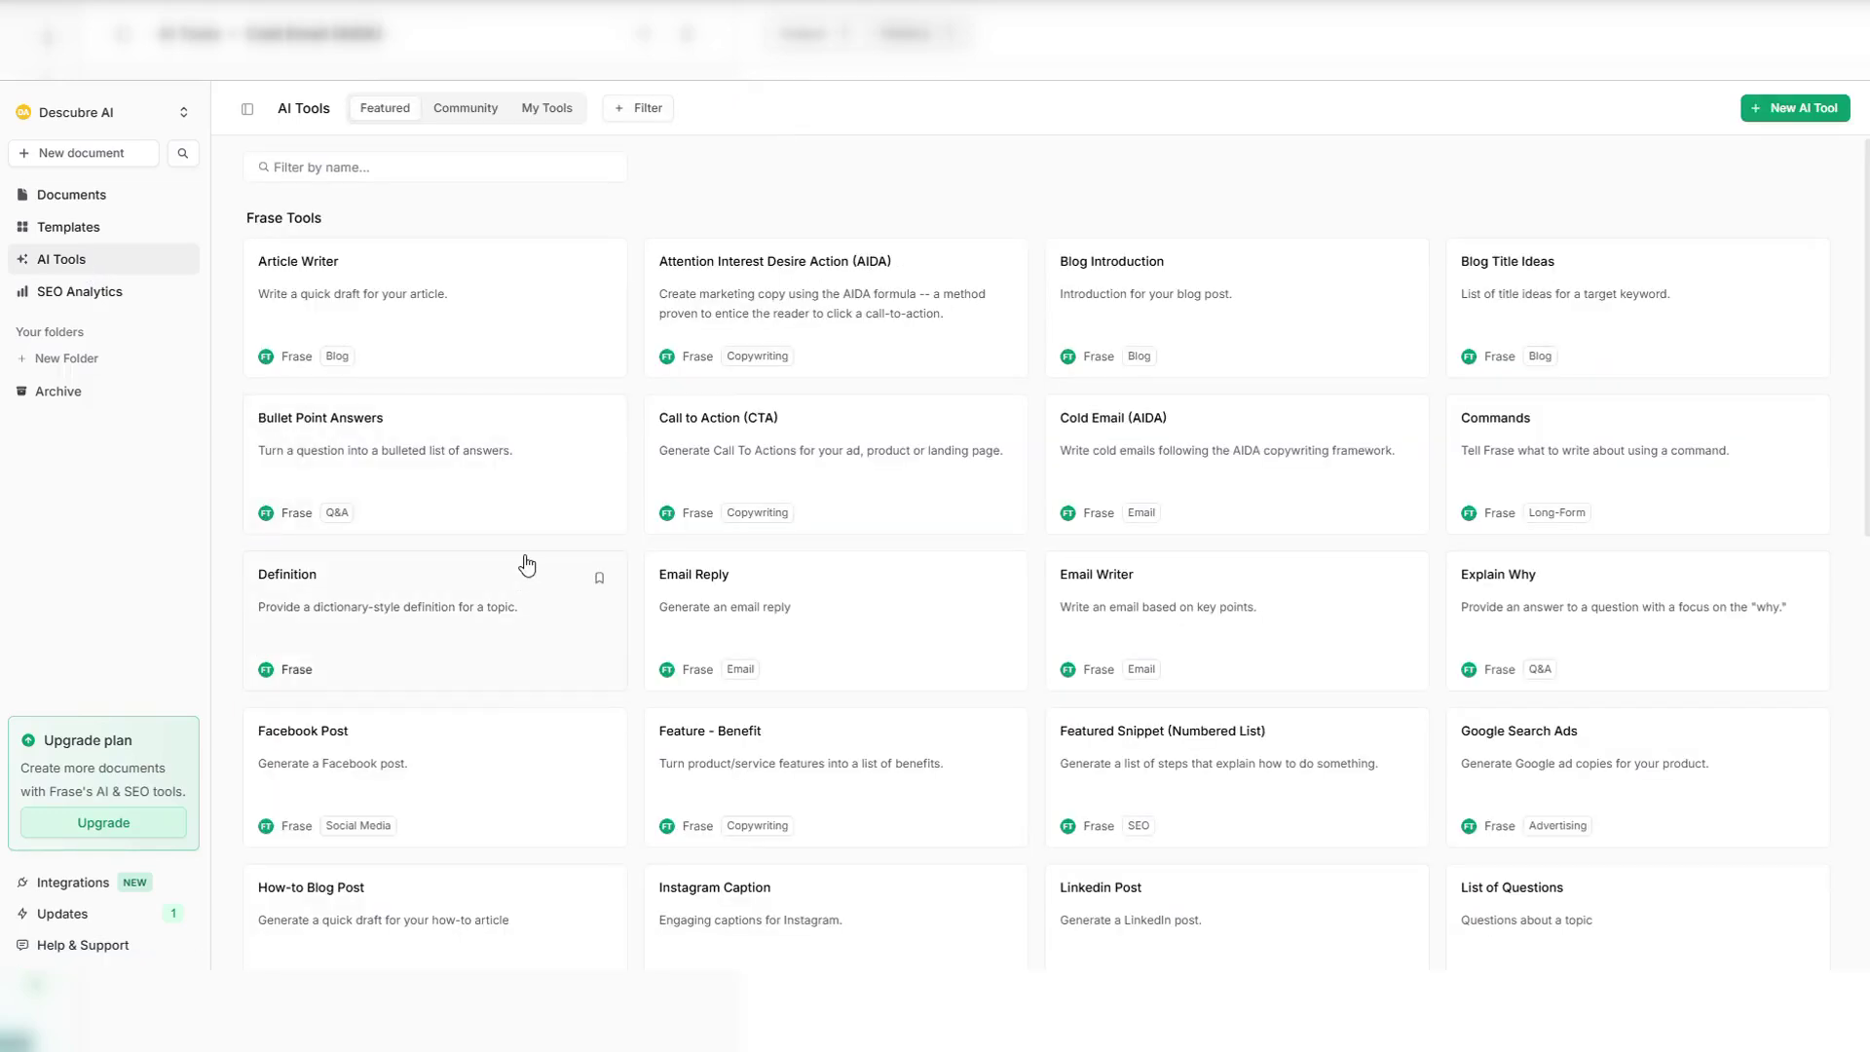
{"action": "left_click", "coordinate": [458, 596]}
{"action": "left_click", "coordinate": [341, 411]}
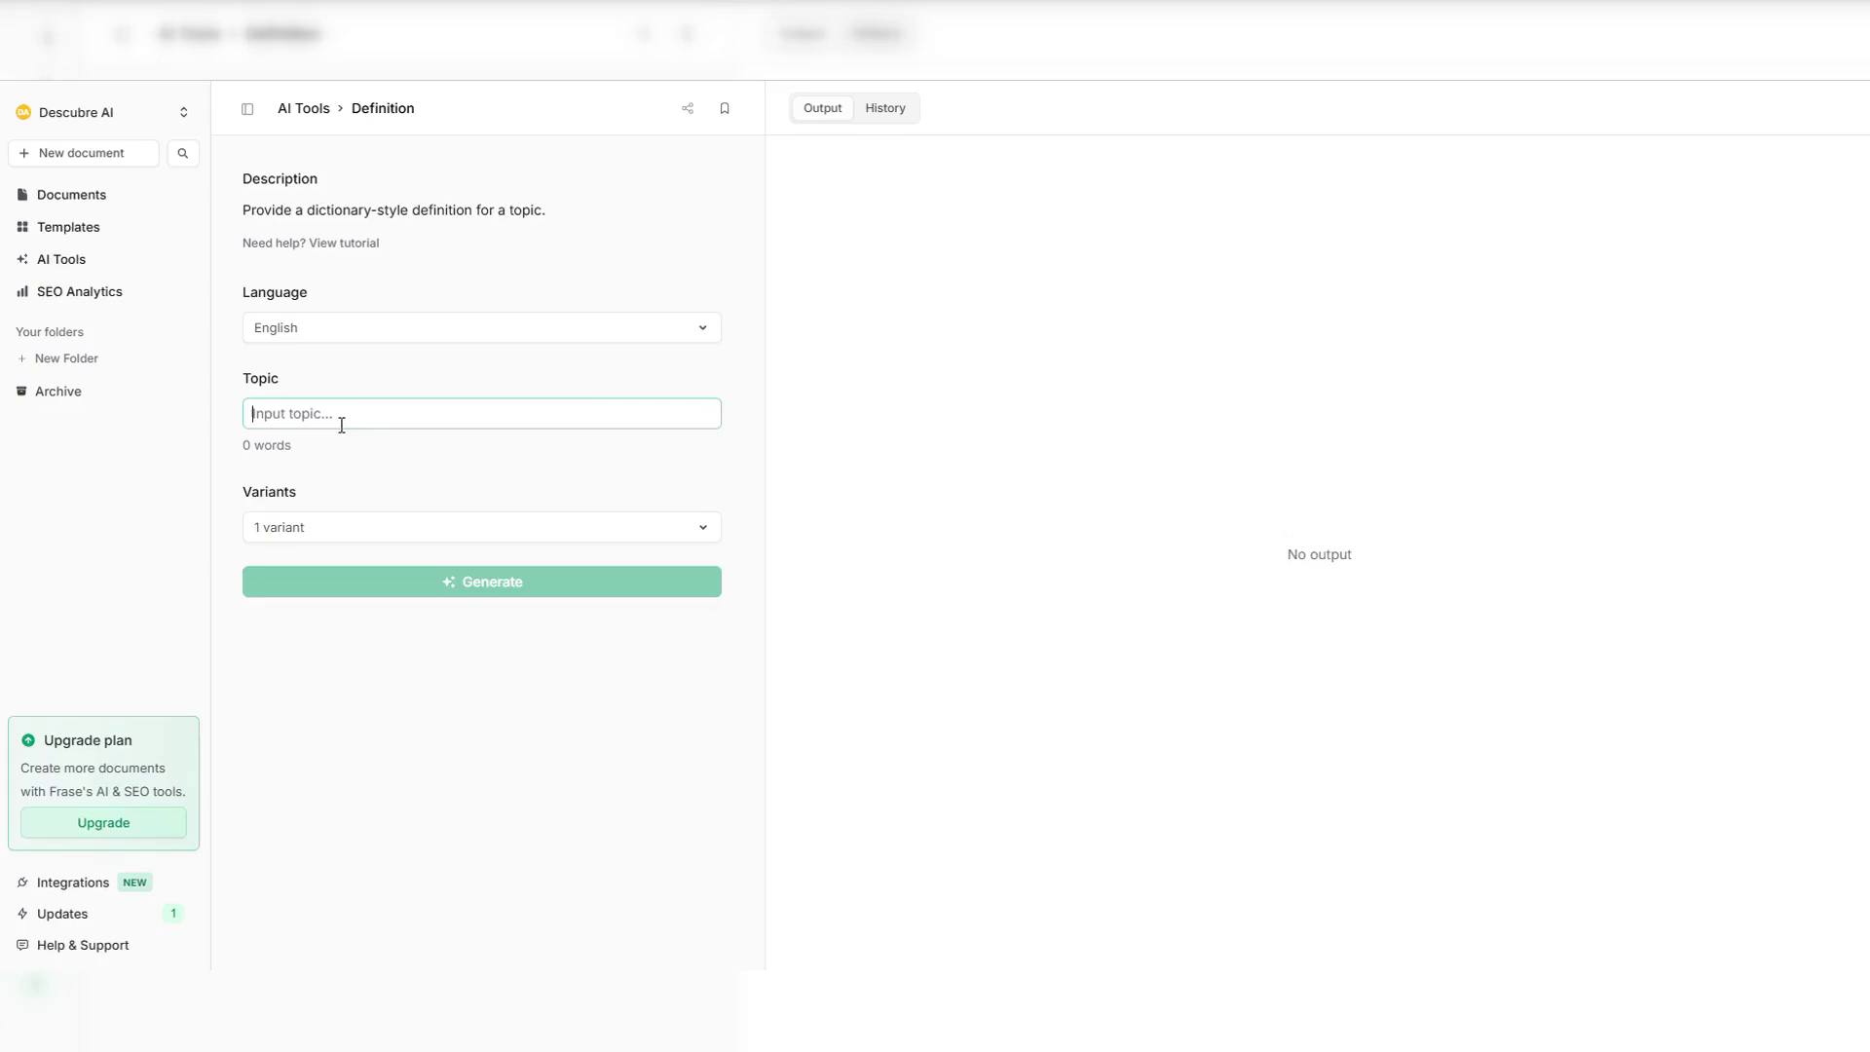
{"action": "type", "text": "Frase.io An AI-powered content creation and SEO optimization tool designed to help users research, write, and optimize content efficiently."}
{"action": "left_click", "coordinate": [367, 628]}
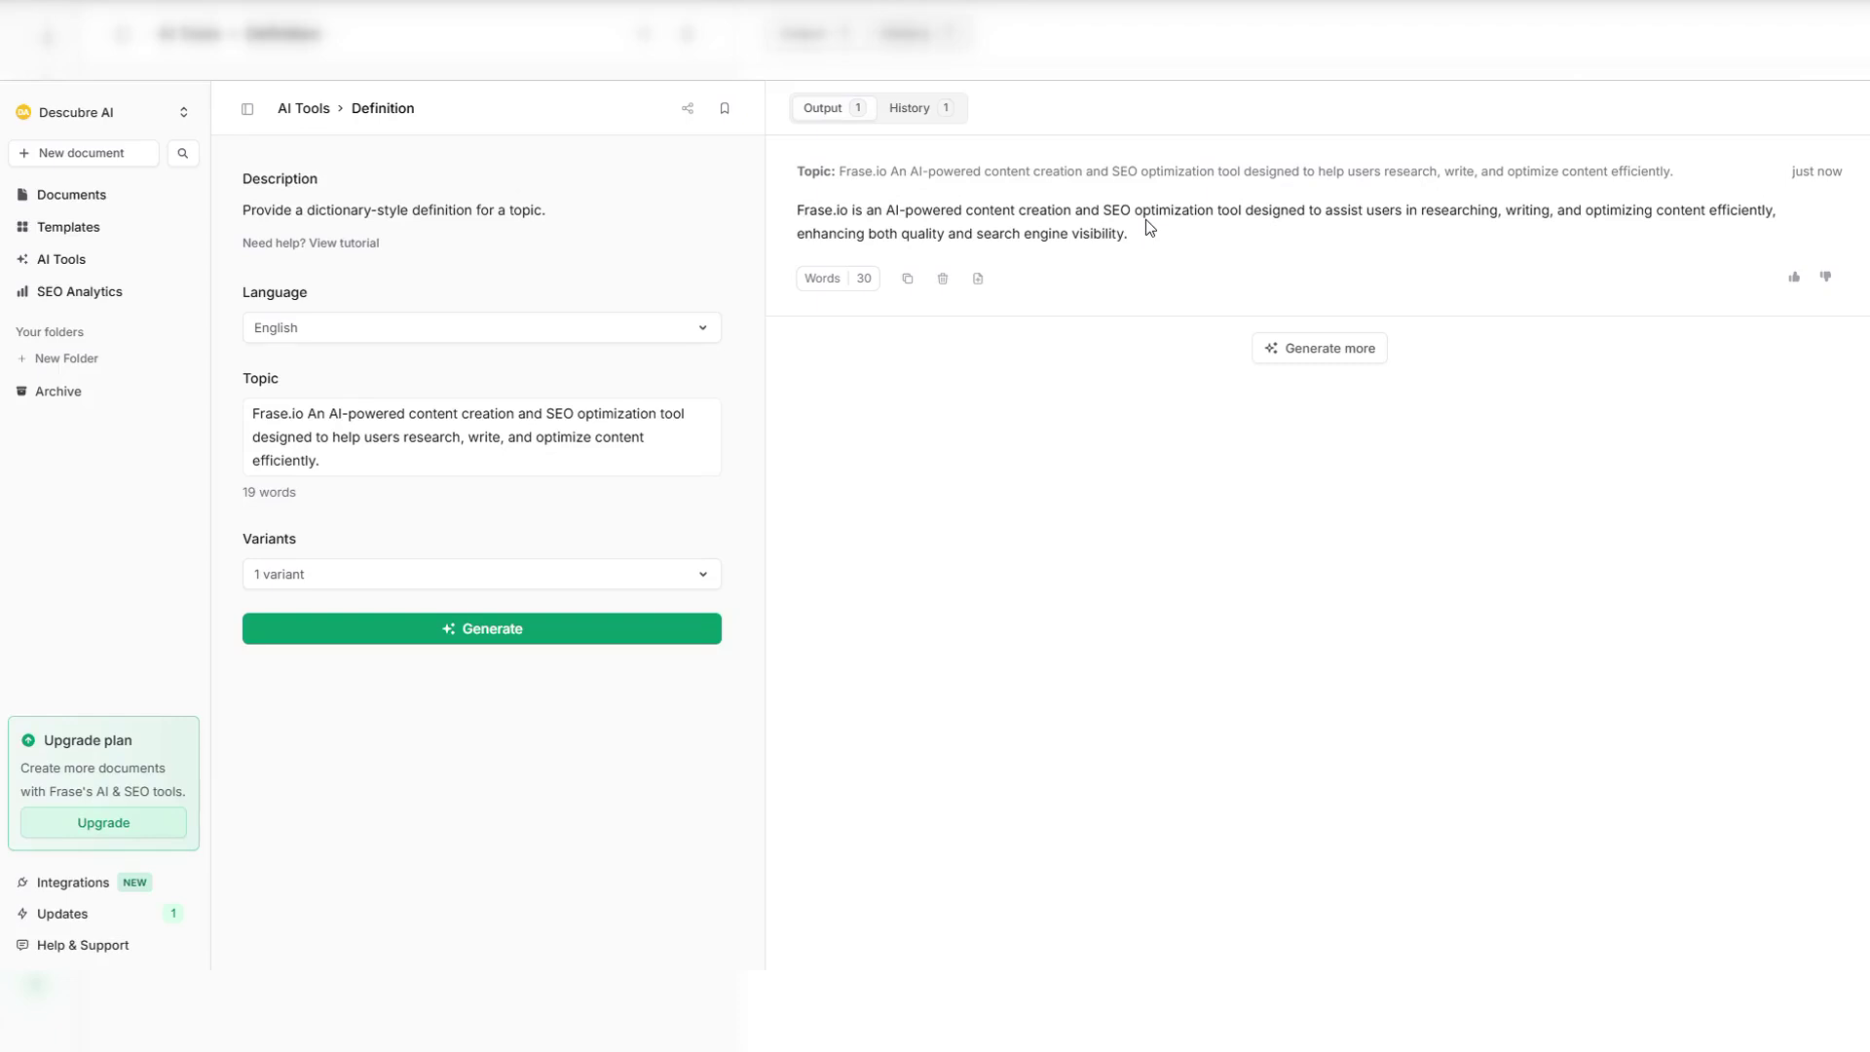
- Return to the AI tools catalogue and scroll through the list of writing tools
{"action": "left_click", "coordinate": [50, 270]}
{"action": "scroll", "coordinate": [1563, 674], "scroll_direction": "down", "scroll_amount": 3}
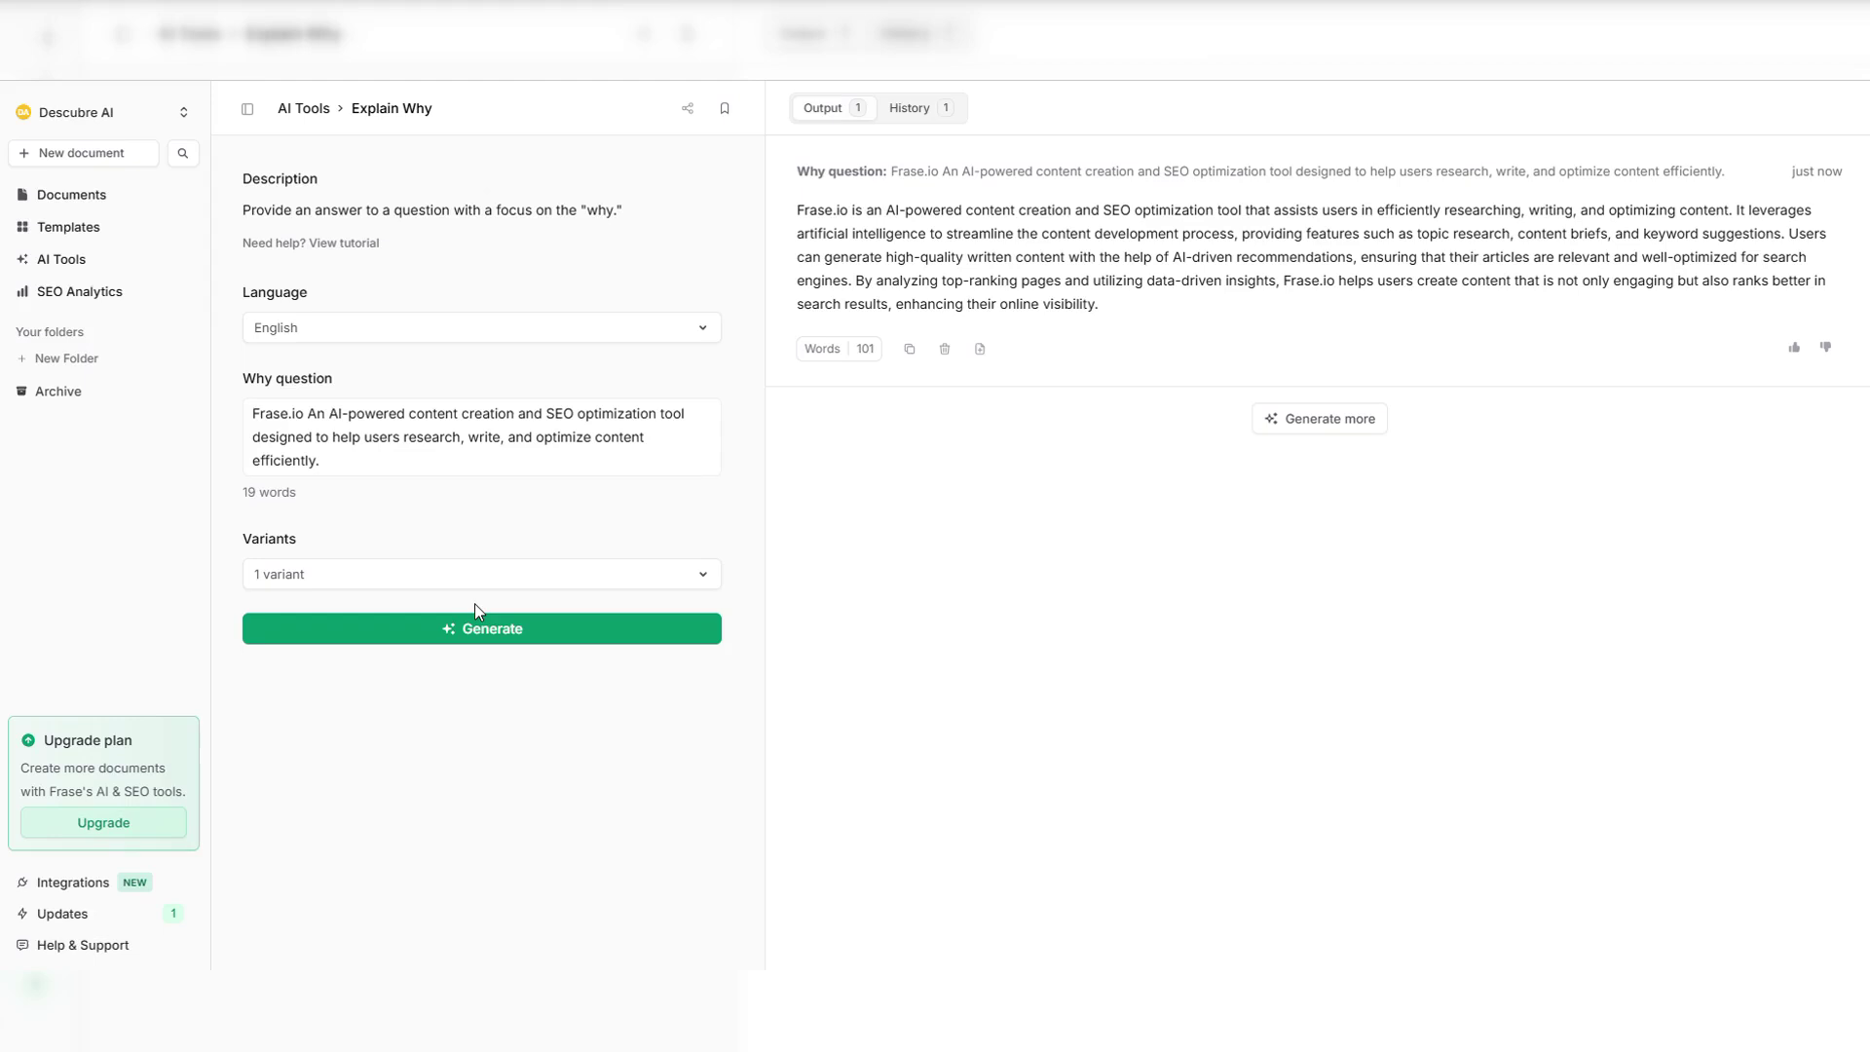
{"action": "left_click", "coordinate": [45, 270]}
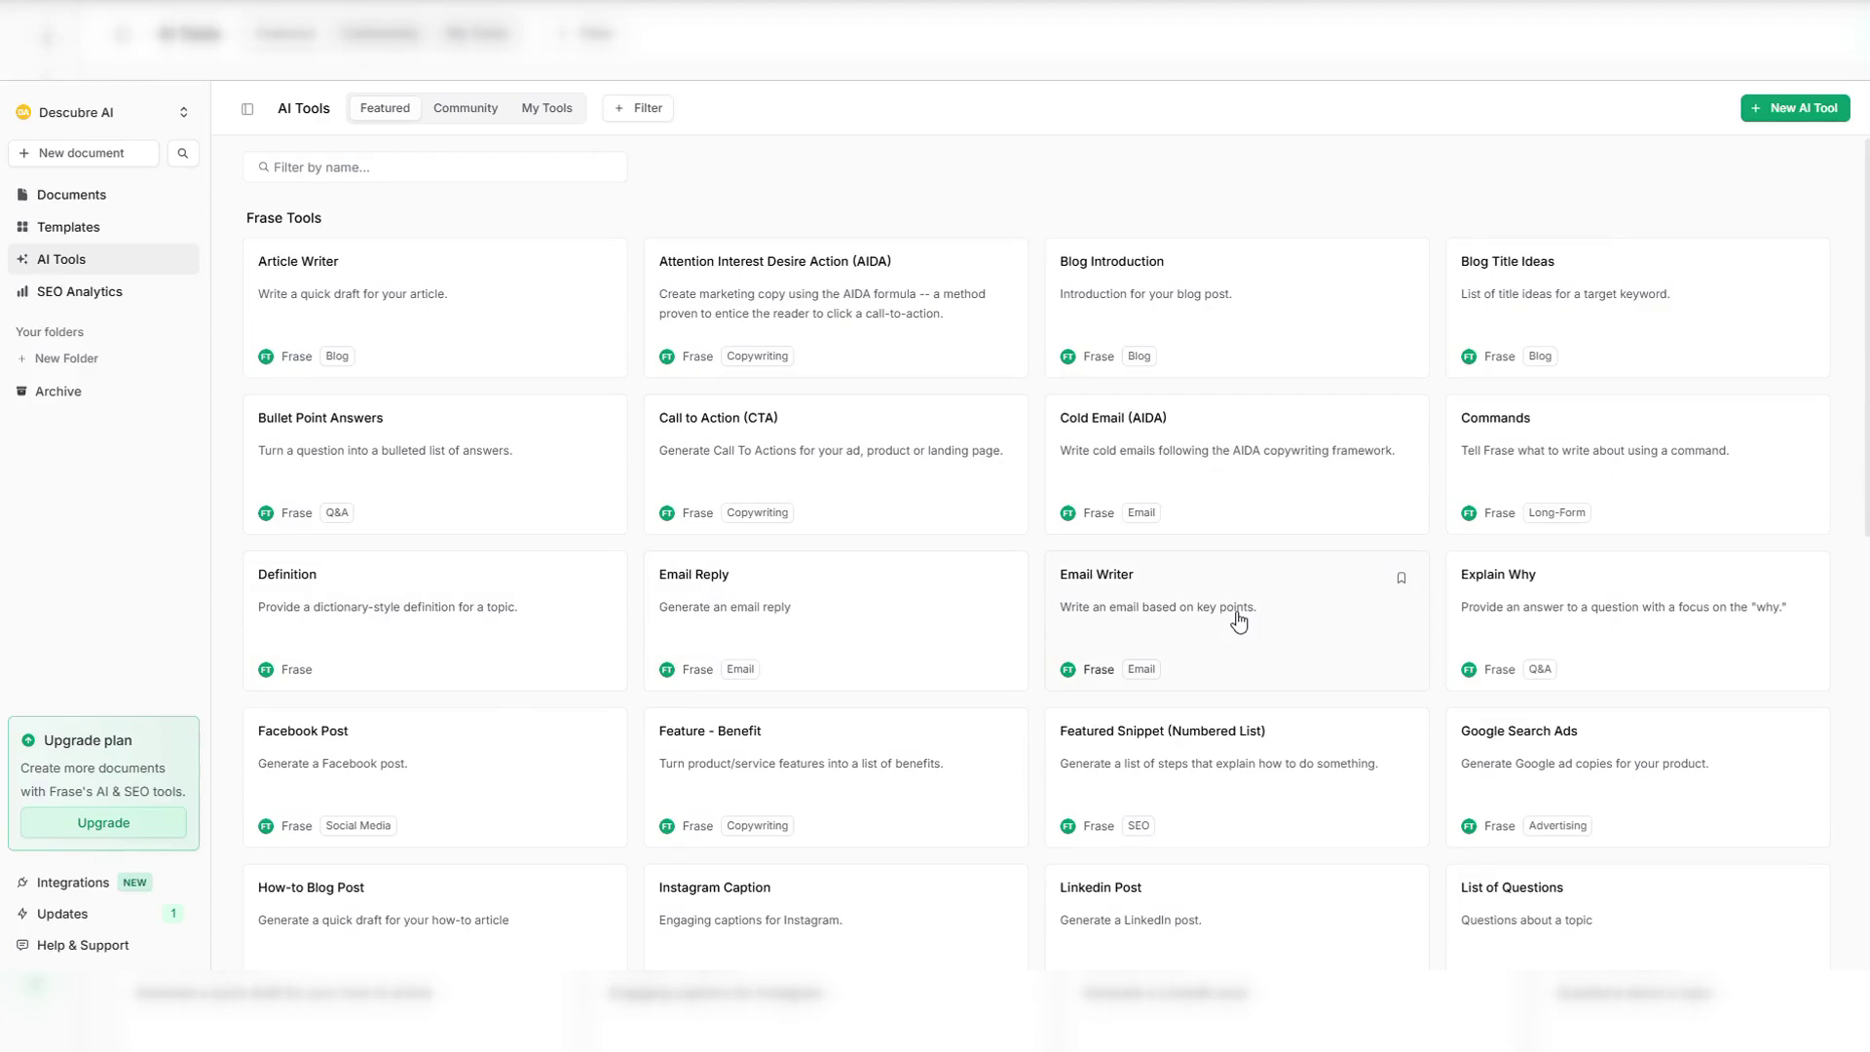
{"action": "scroll", "coordinate": [1239, 620], "scroll_direction": "down", "scroll_amount": 3}
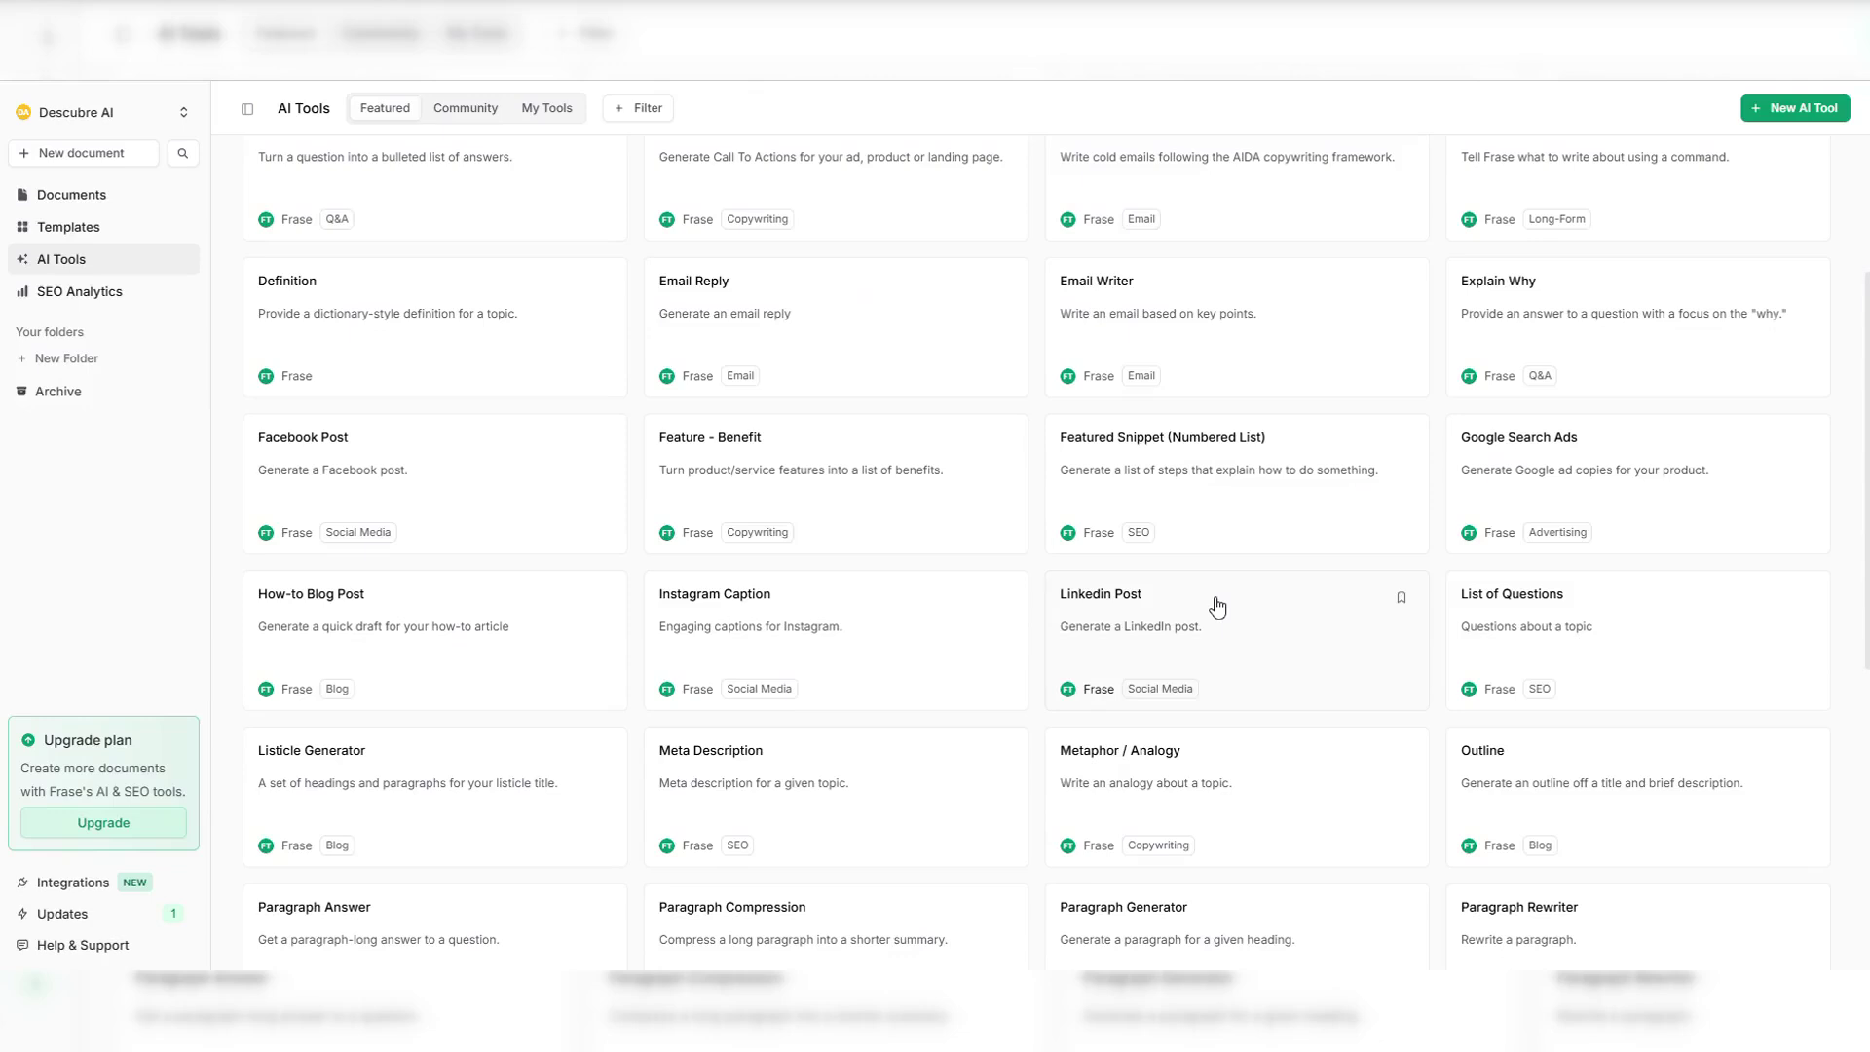
{"action": "left_click", "coordinate": [488, 490]}
{"action": "left_click", "coordinate": [437, 385]}
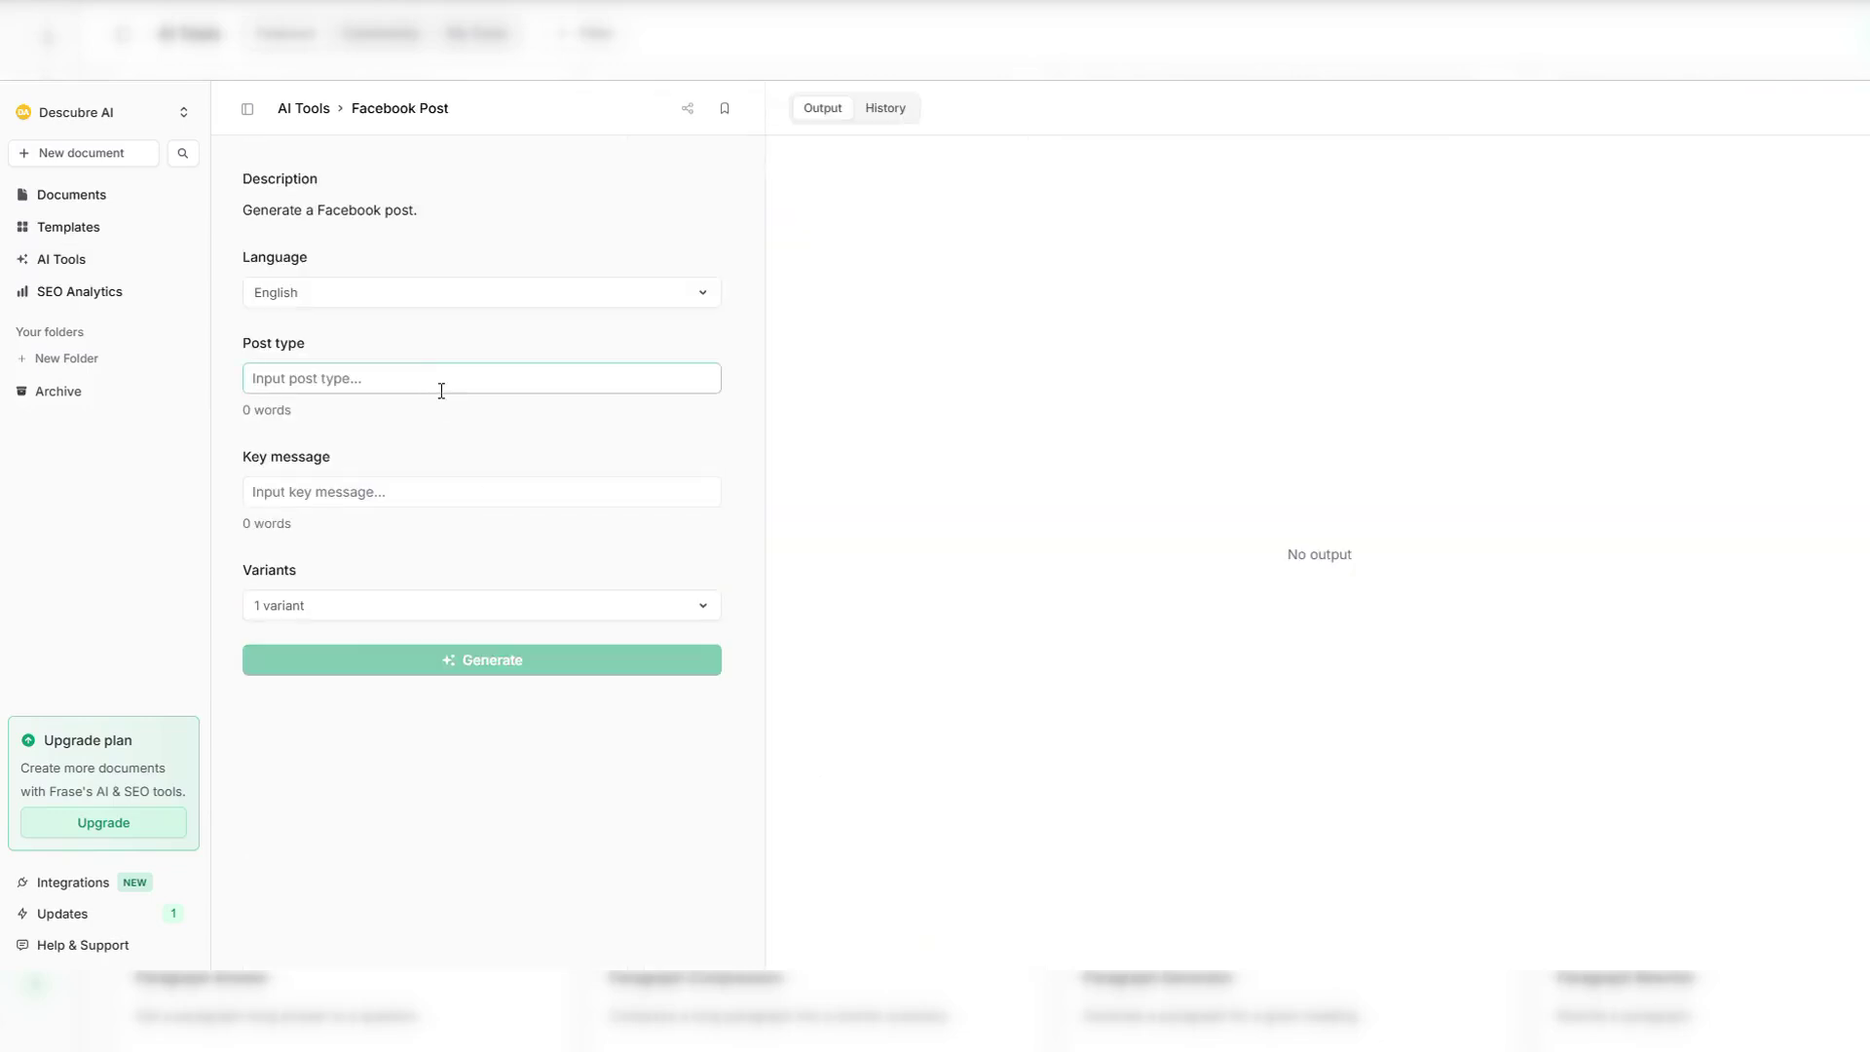
{"action": "type", "text": "Frase.io An AI-powered content creation and SEO optimization tool designed to help users research, write, and optimize content efficiently."}
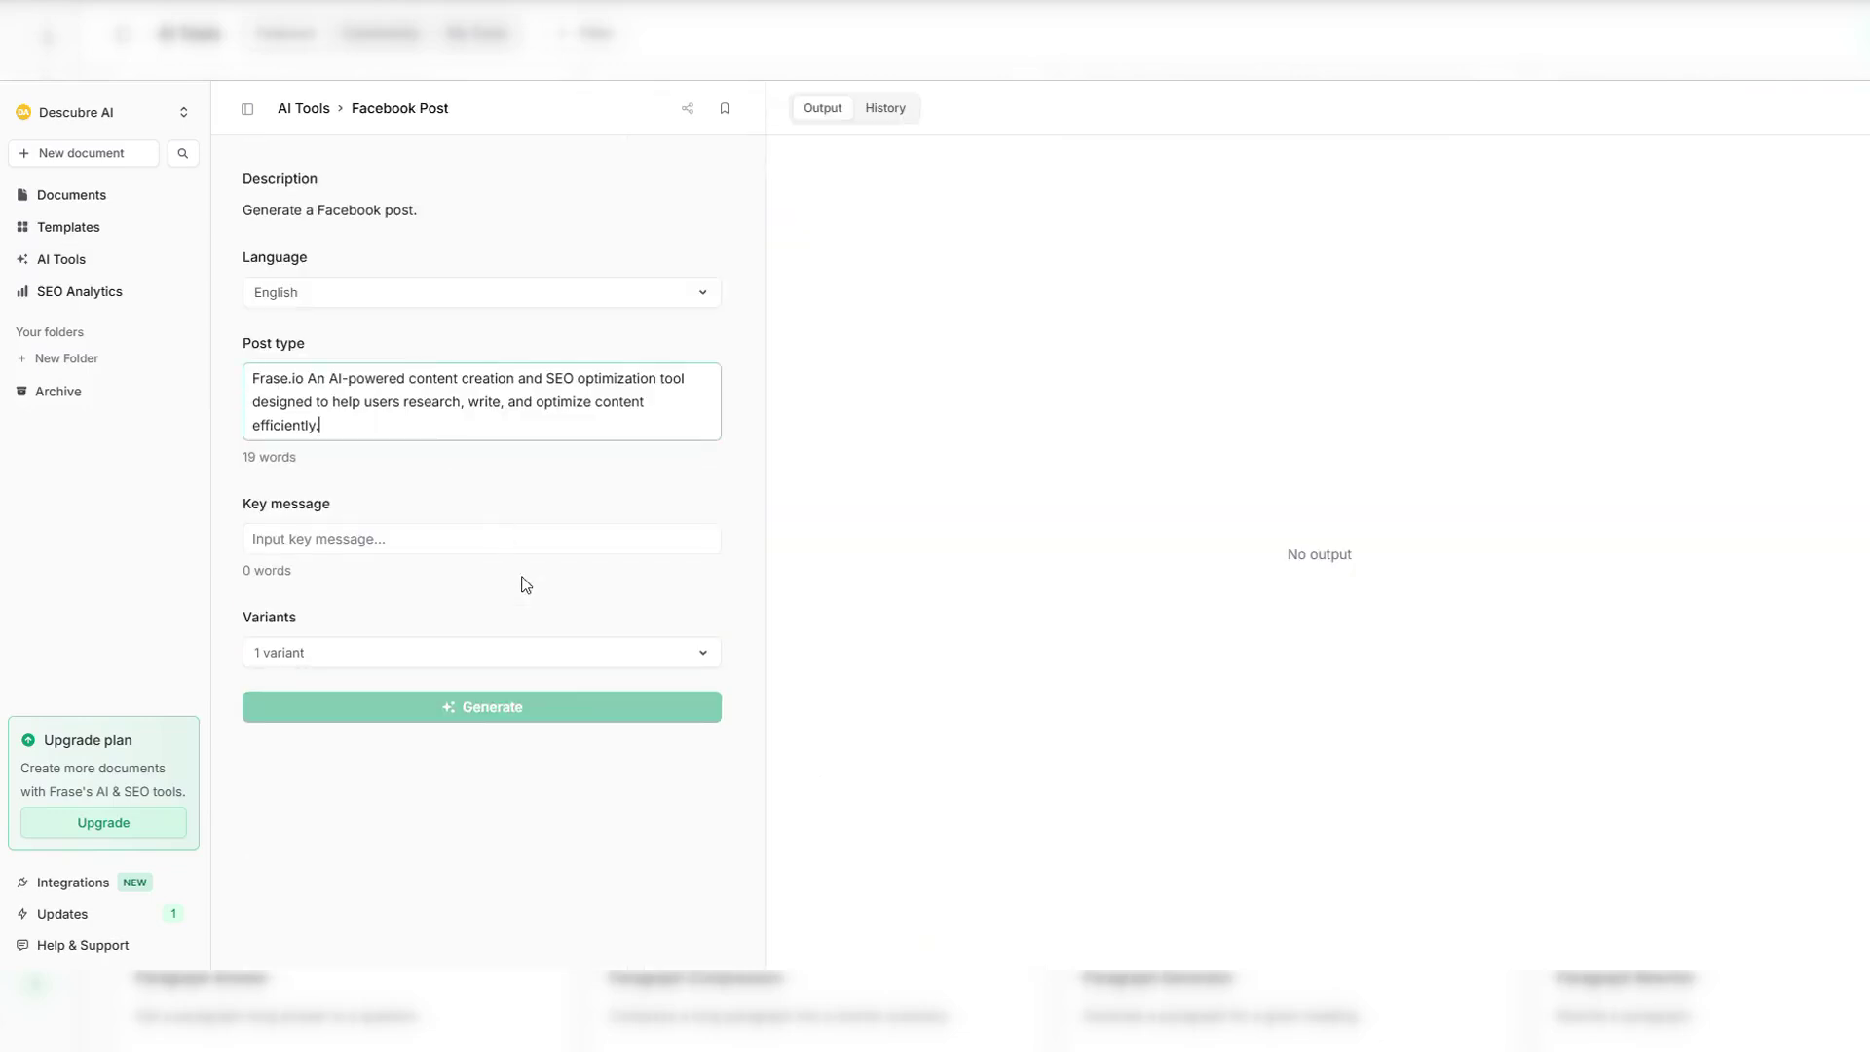
{"action": "left_click", "coordinate": [413, 720]}
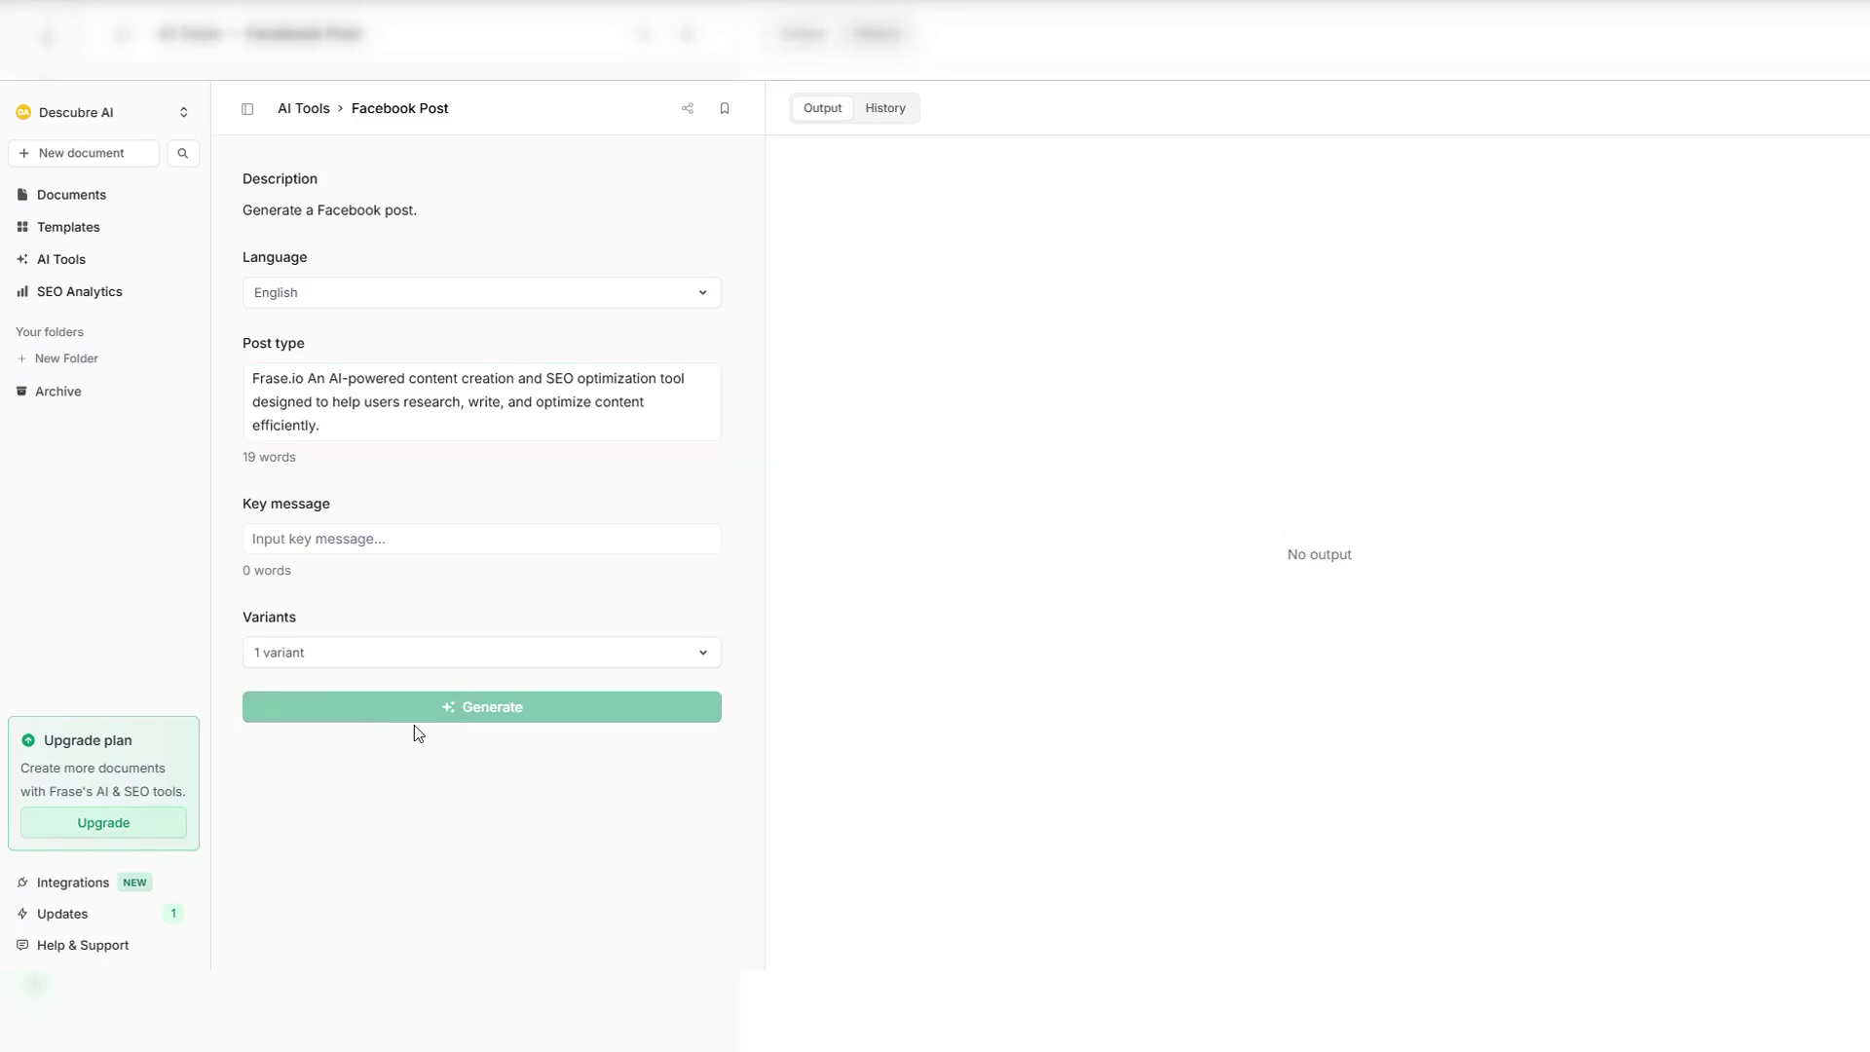
{"action": "left_click", "coordinate": [68, 270]}
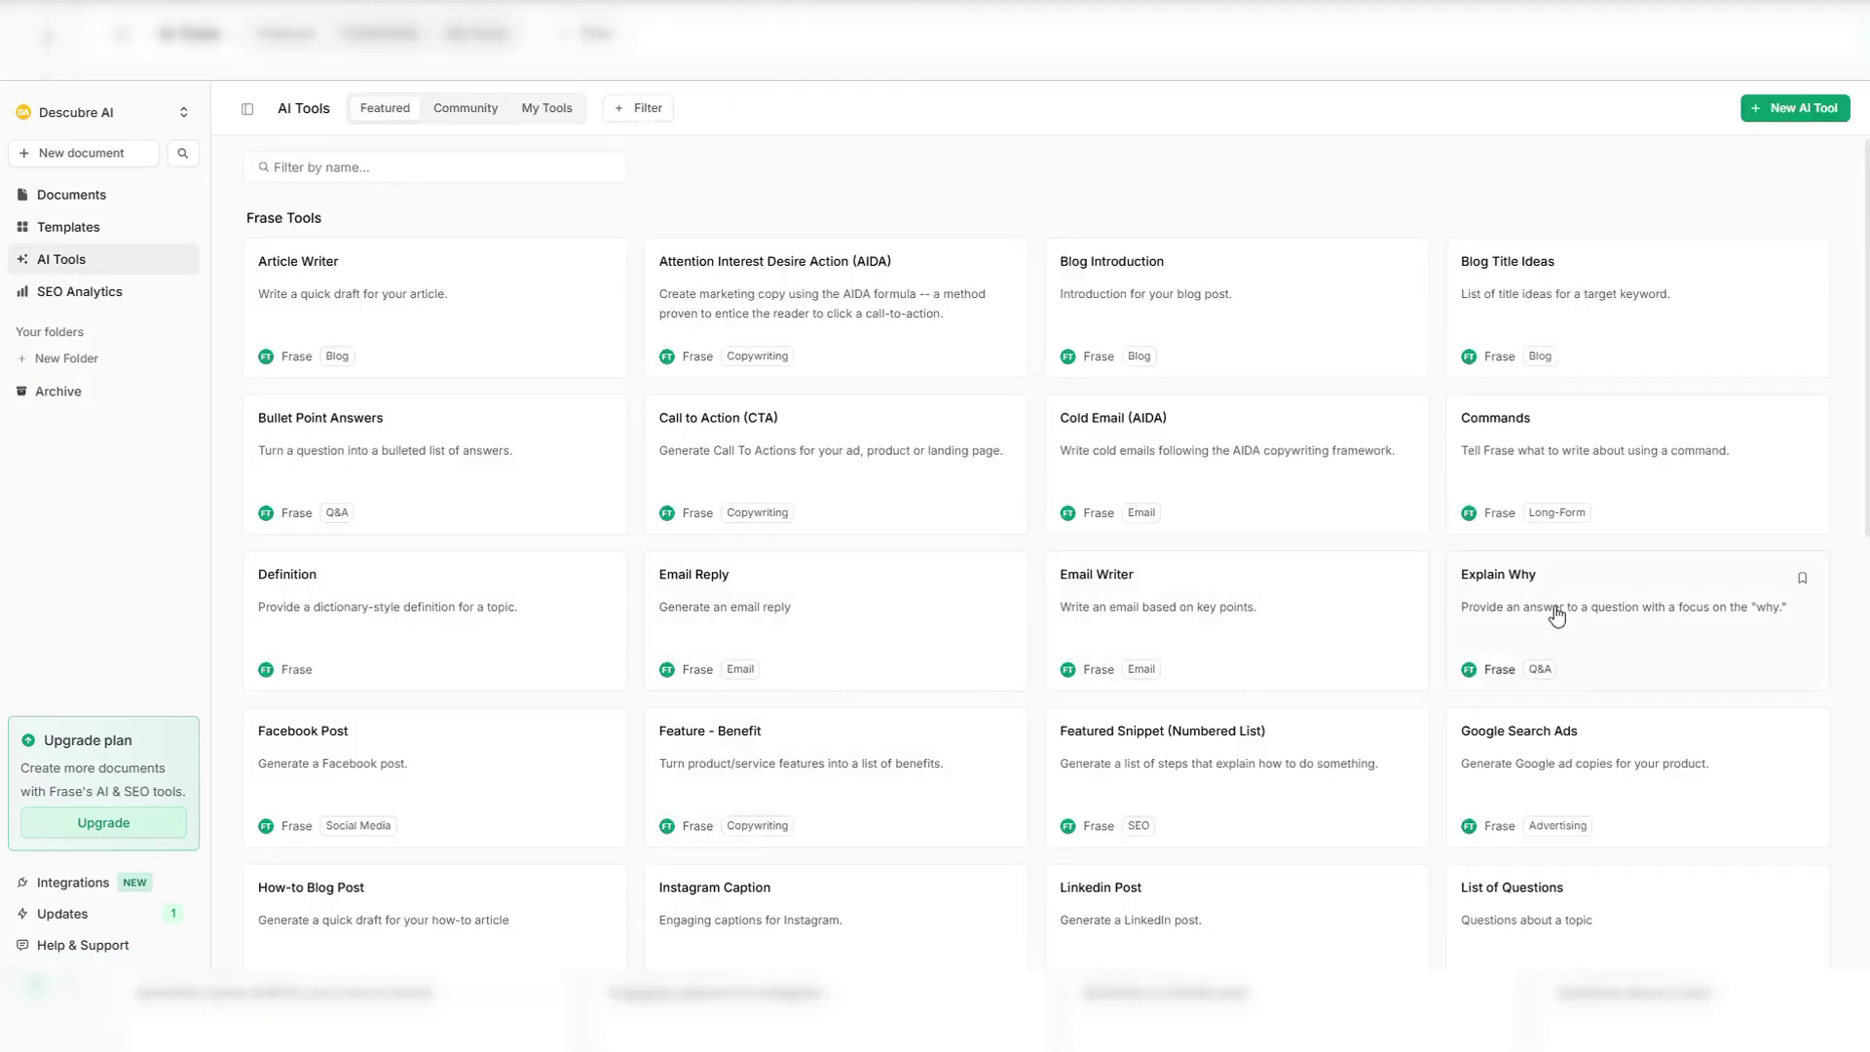
- Generate an Email Writer email from the pasted Frase.io key points, then view All templates
{"action": "left_click", "coordinate": [1291, 626]}
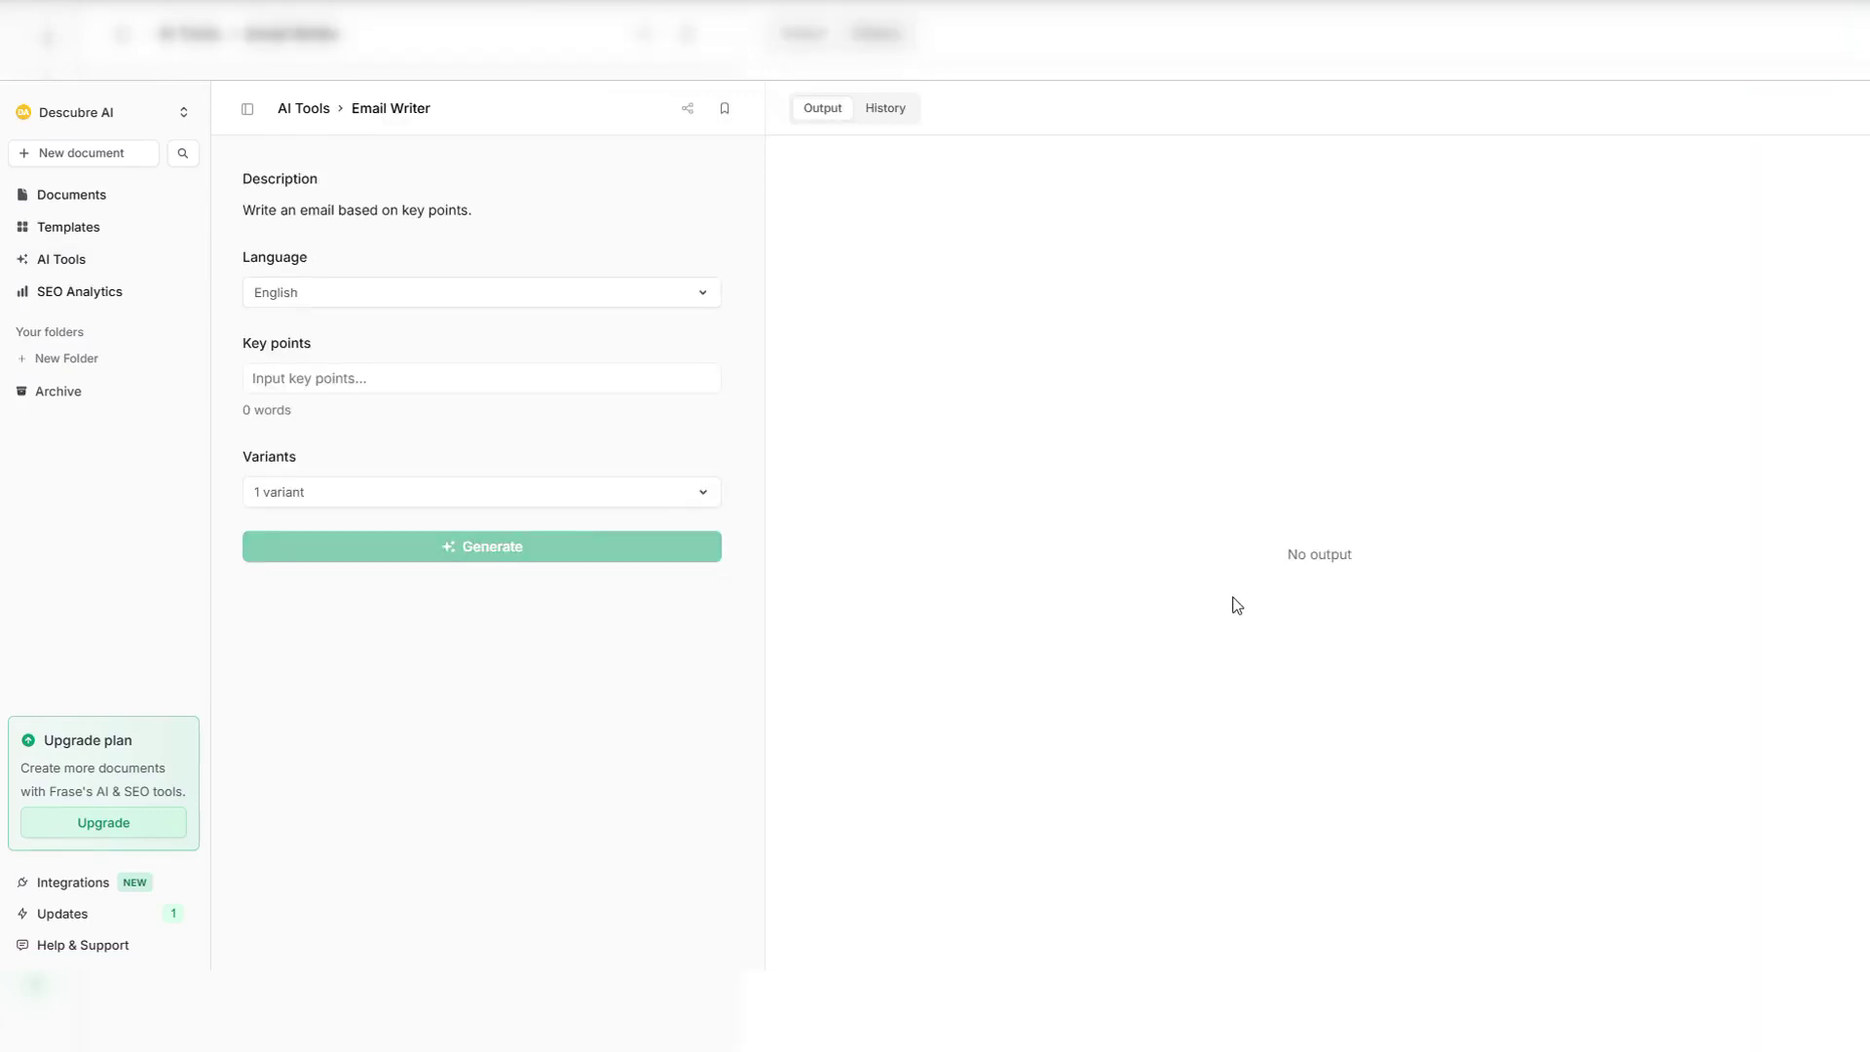
{"action": "left_click", "coordinate": [392, 376]}
{"action": "type", "text": "Frase.io An AI-powered content creation and SEO optimization tool designed to help users research, write, and optimize content efficiently."}
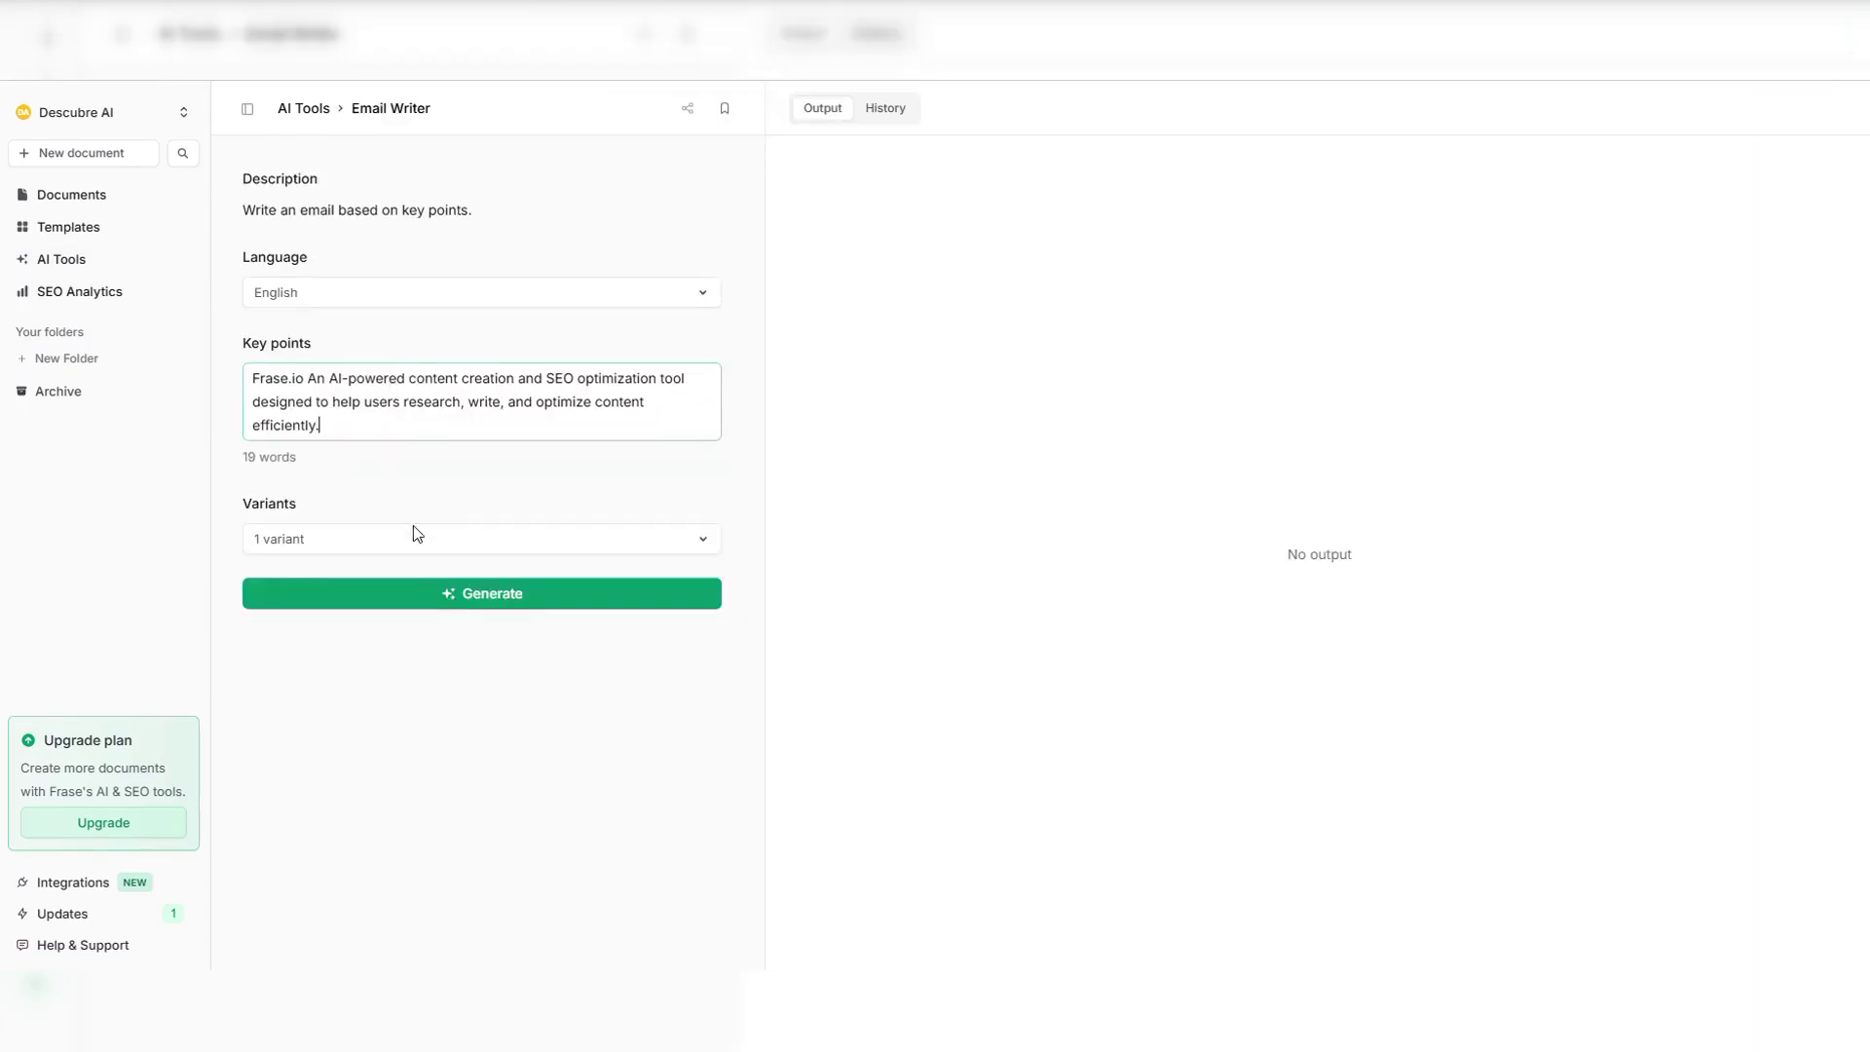
{"action": "left_click", "coordinate": [437, 597]}
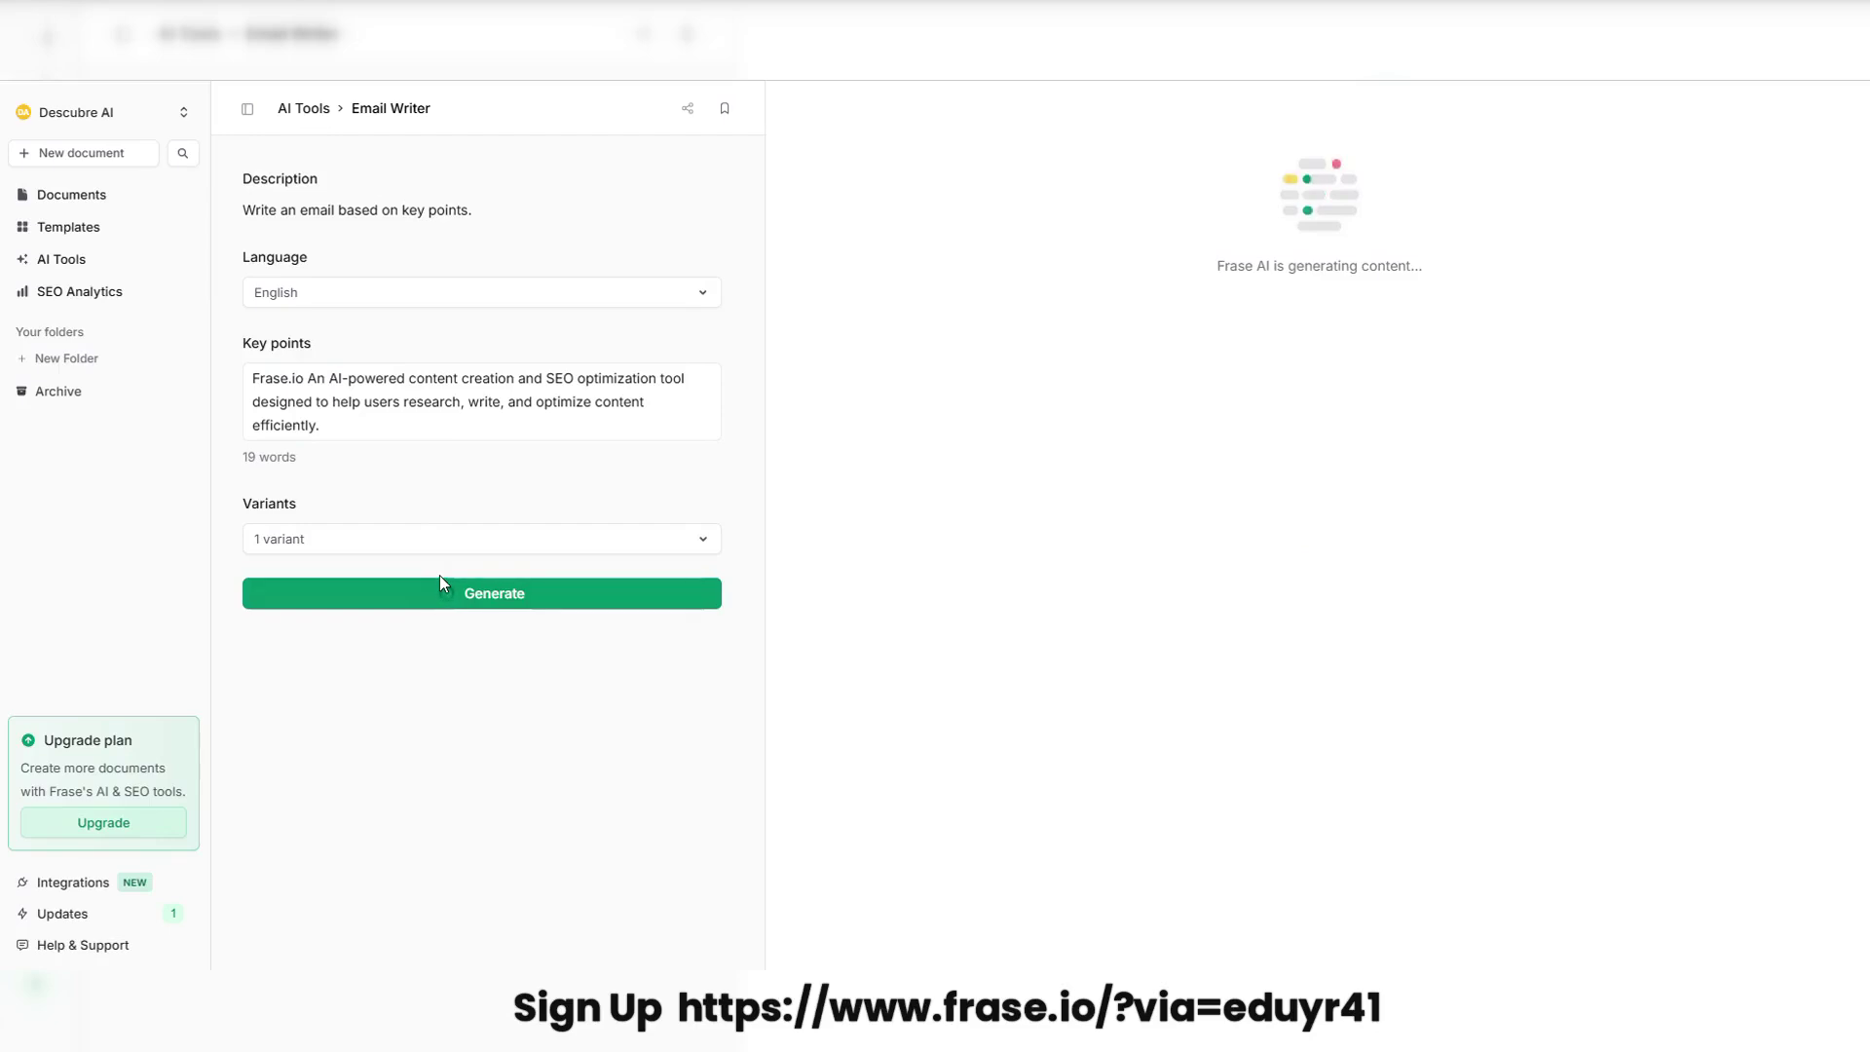
{"action": "left_click", "coordinate": [74, 238]}
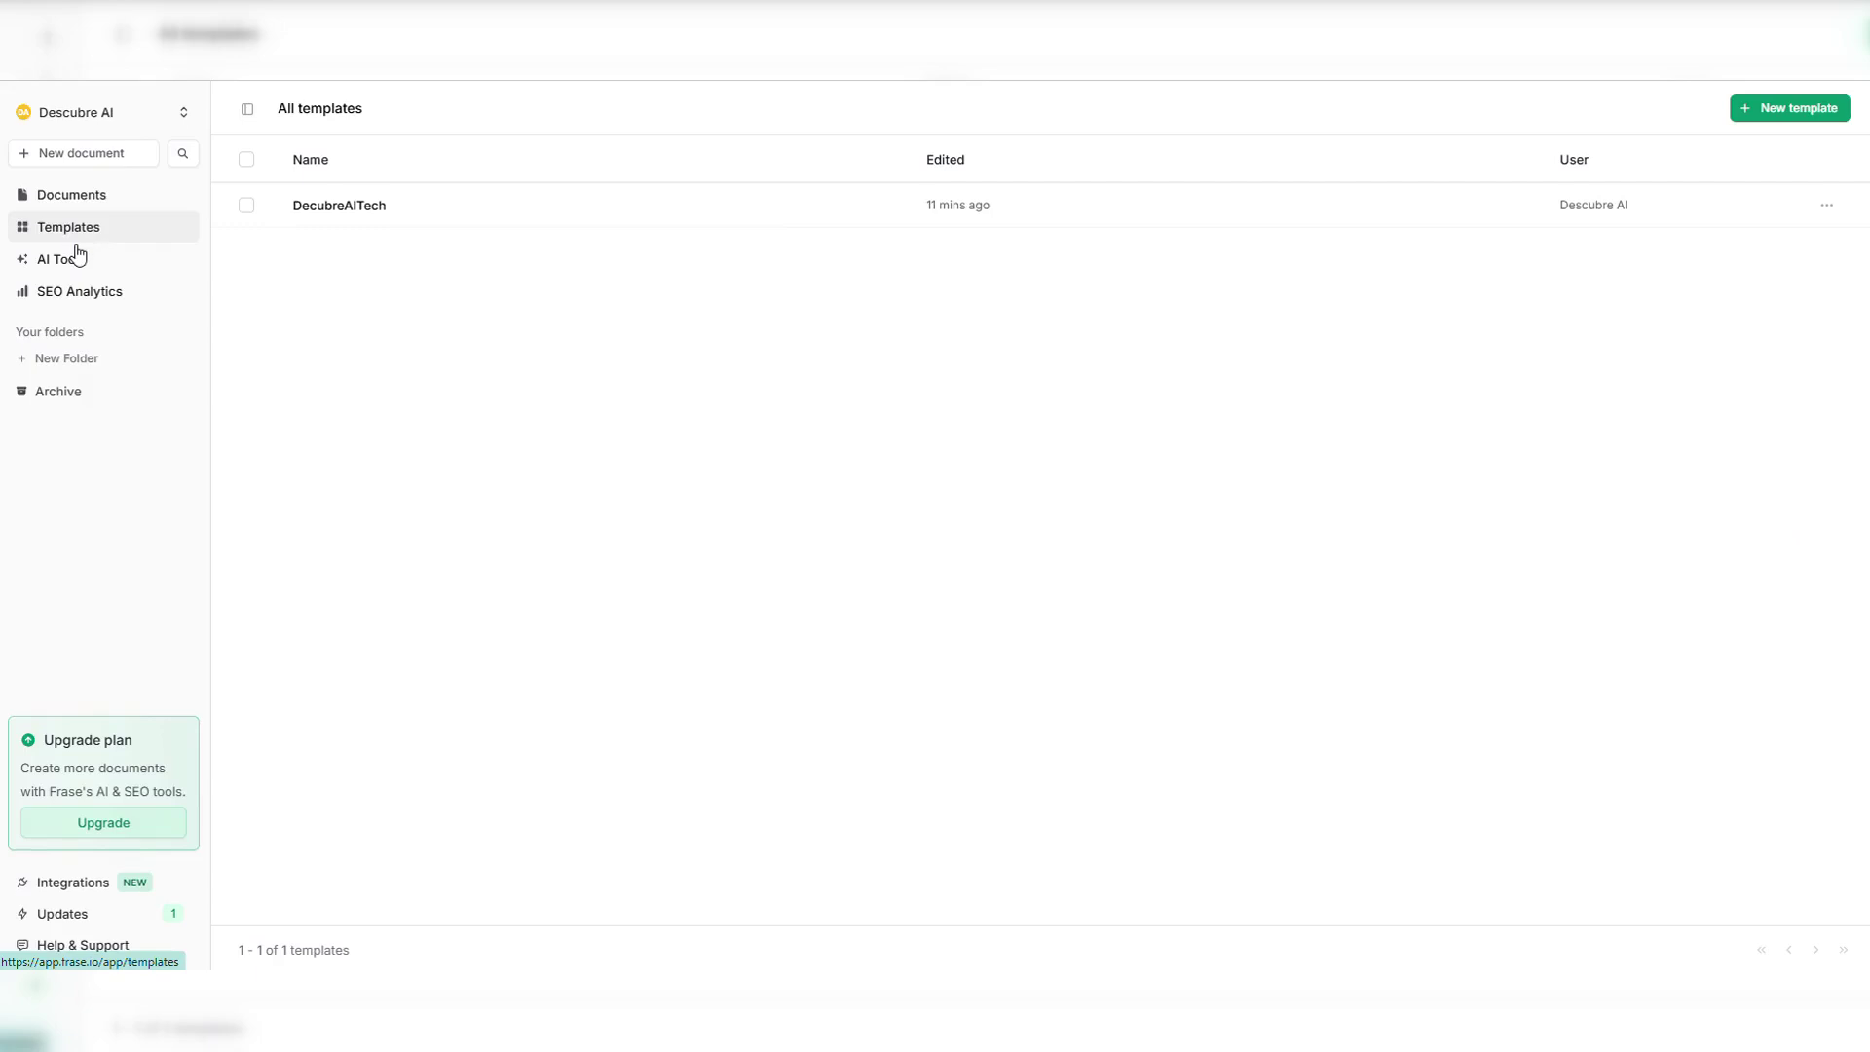
- Generate a Feature - Benefit list from the pasted Frase.io product description
{"action": "left_click", "coordinate": [77, 255]}
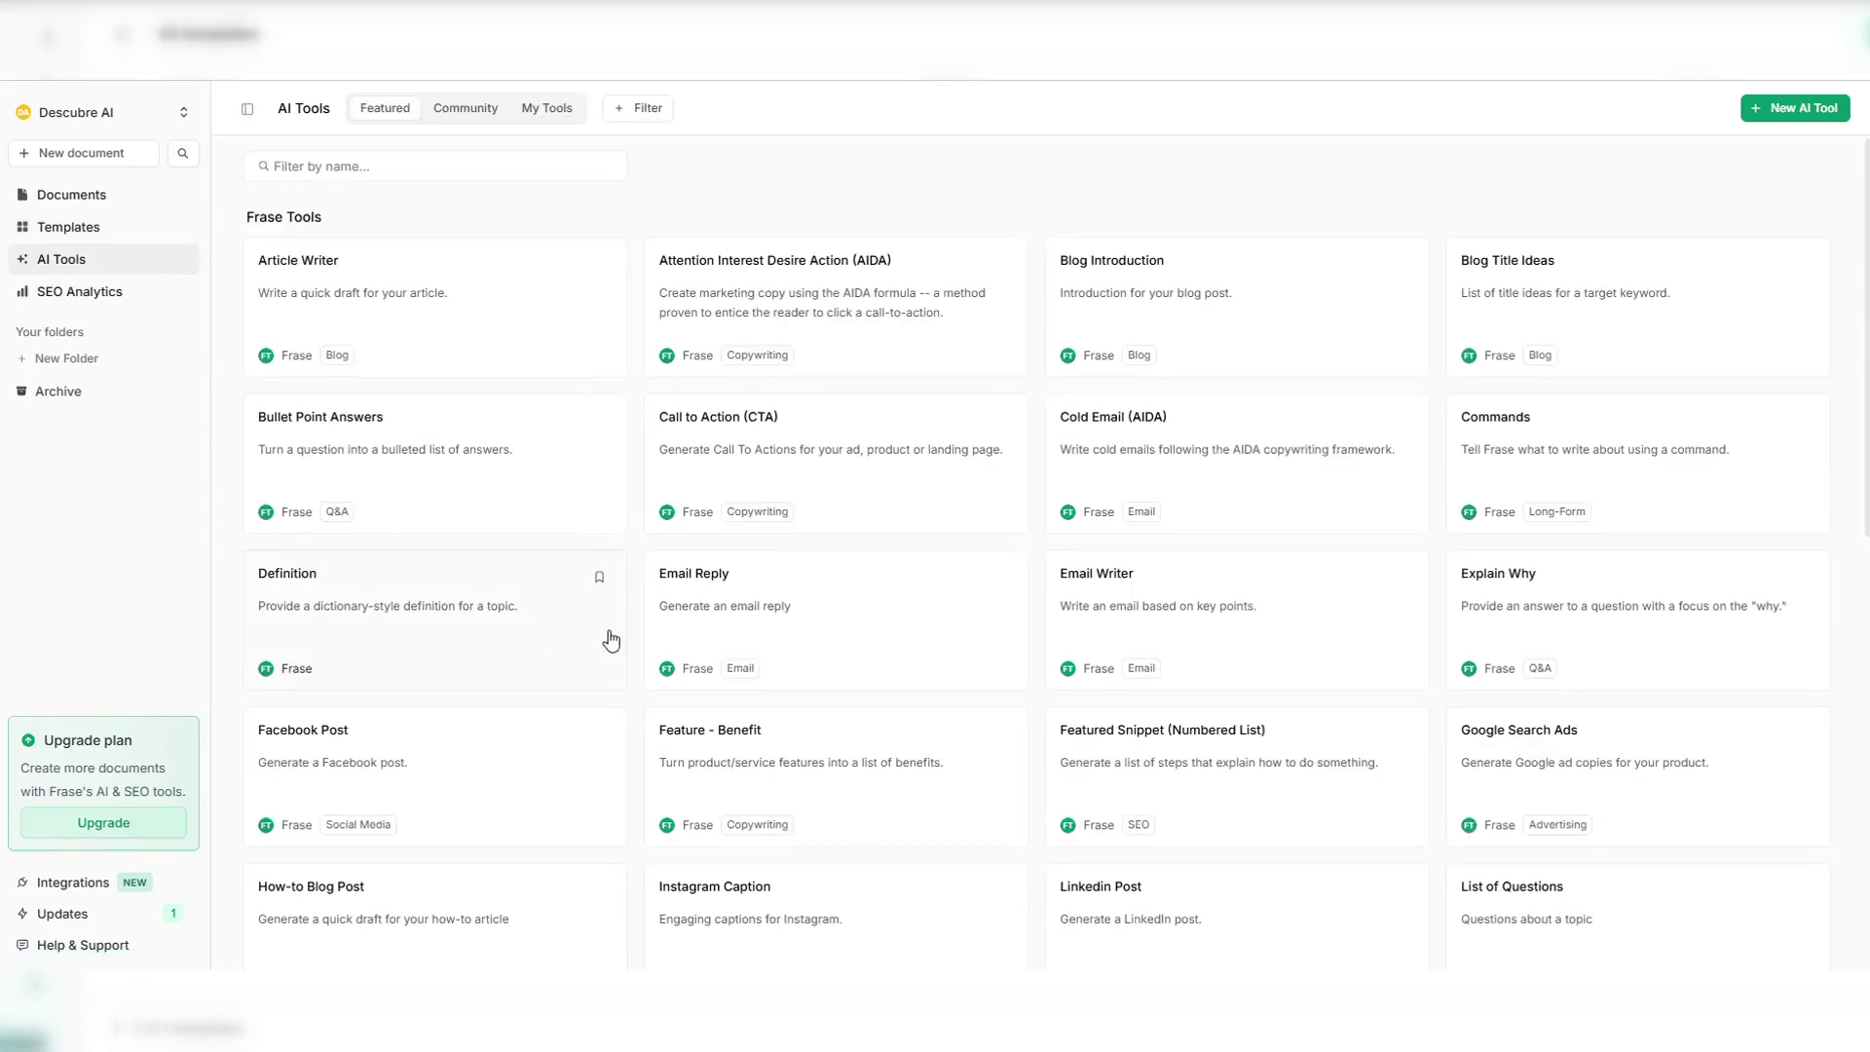
{"action": "scroll", "coordinate": [601, 585], "scroll_direction": "down", "scroll_amount": 3}
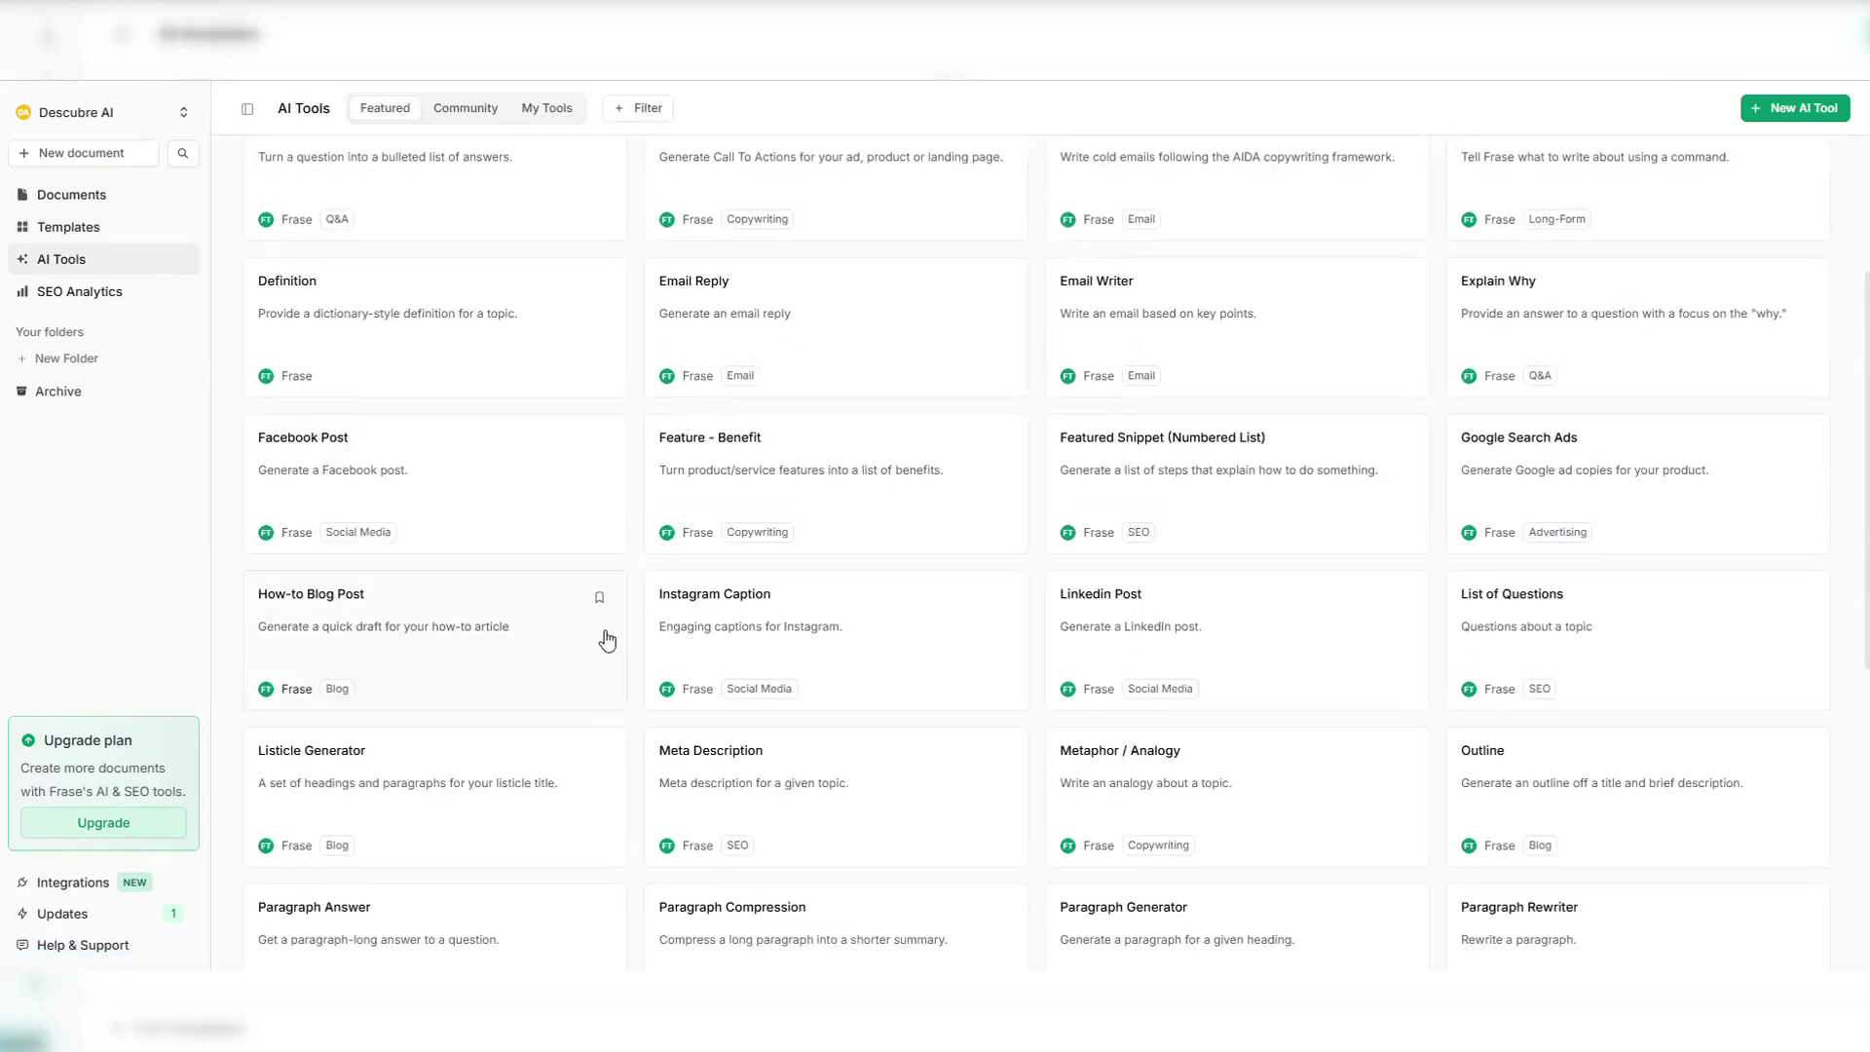
{"action": "left_click", "coordinate": [809, 474]}
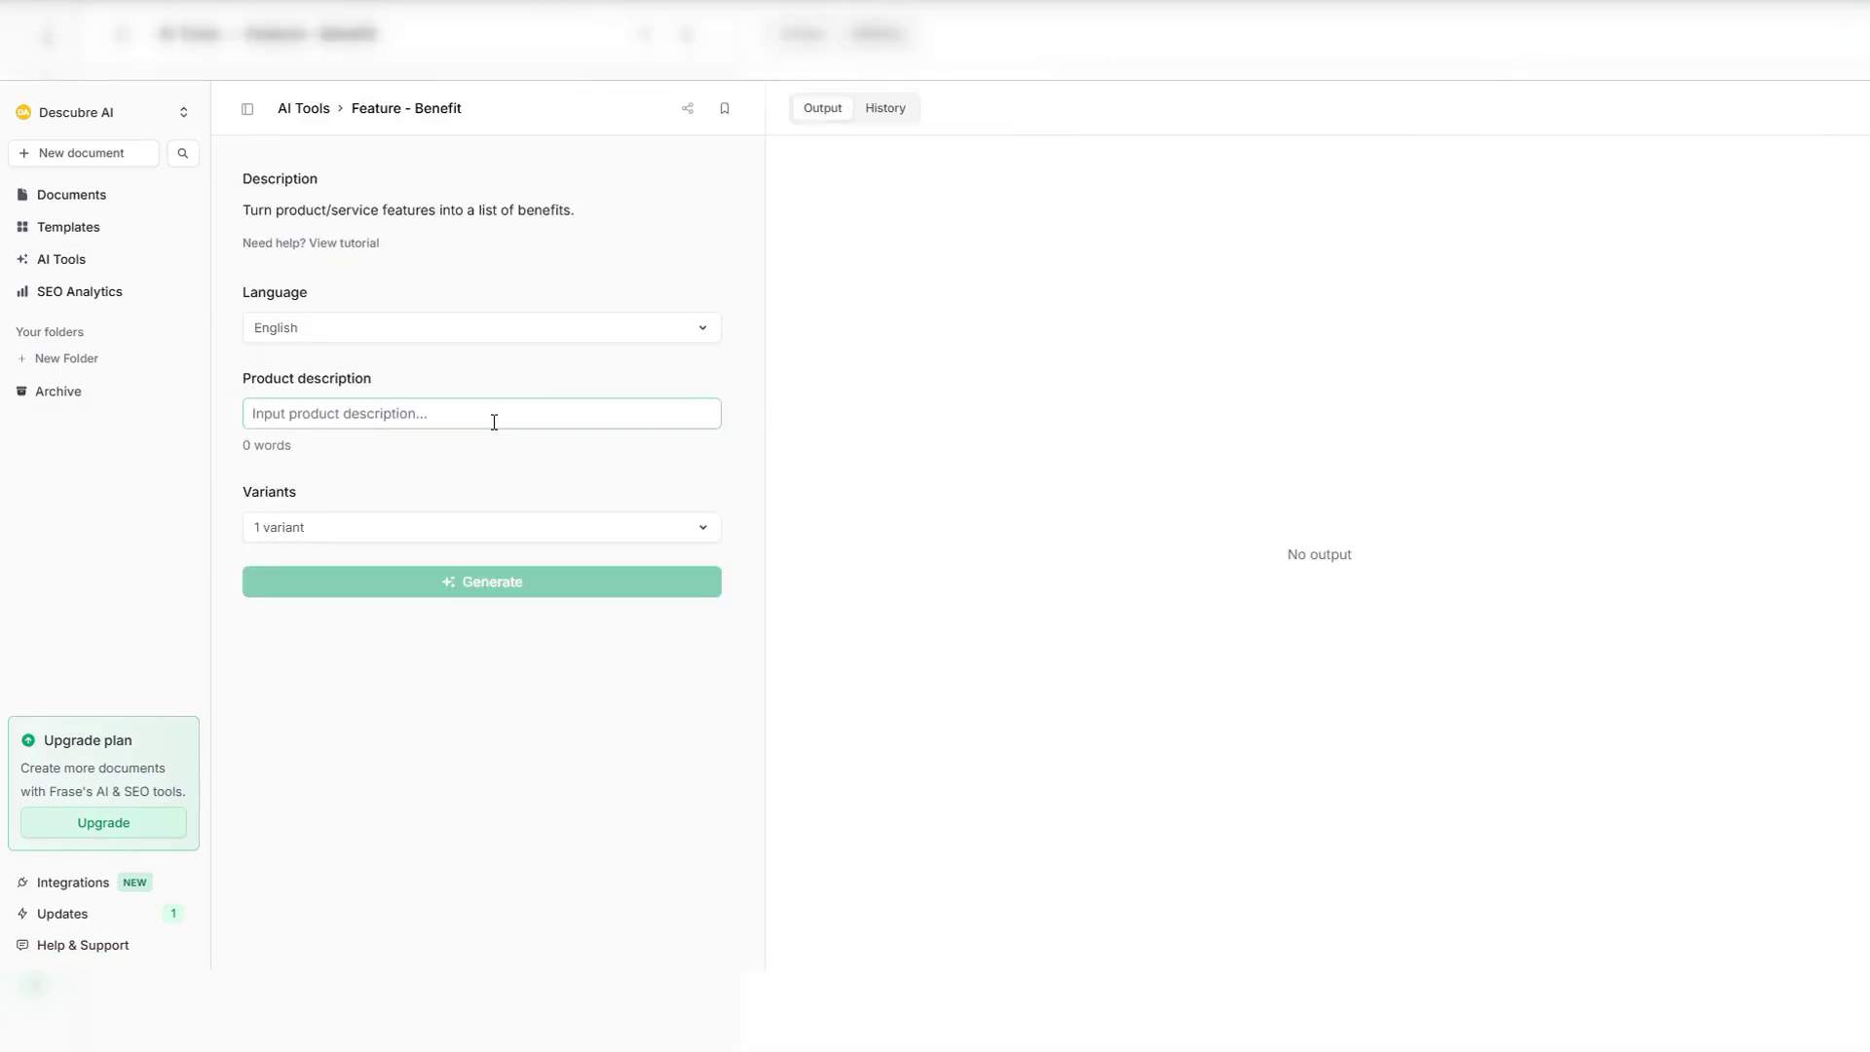
{"action": "type", "text": "Frase.io An AI-powered content creation and SEO optimization tool designed to help users research, write, and optimize content efficiently."}
{"action": "left_click", "coordinate": [500, 629]}
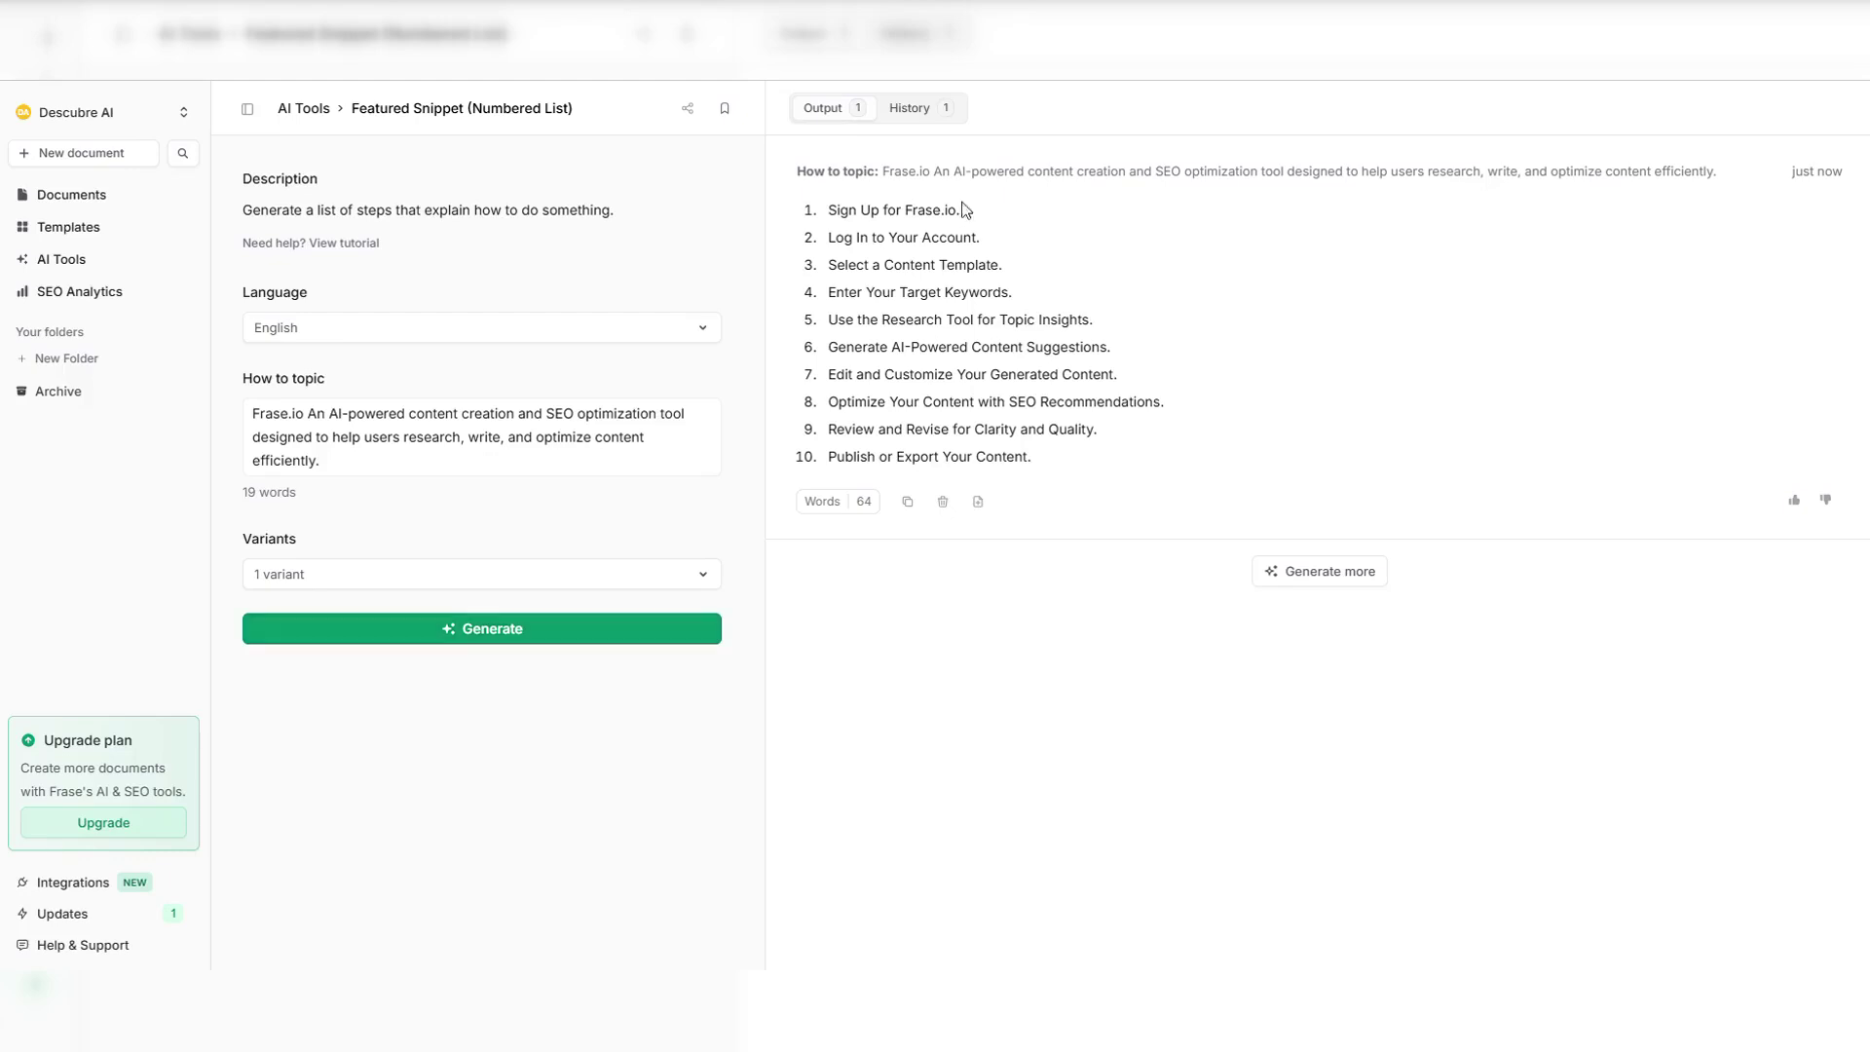
- Check the Cold Email (AIDA) History for the earlier Frase.io email, then return to AI tools
{"action": "left_click", "coordinate": [75, 272]}
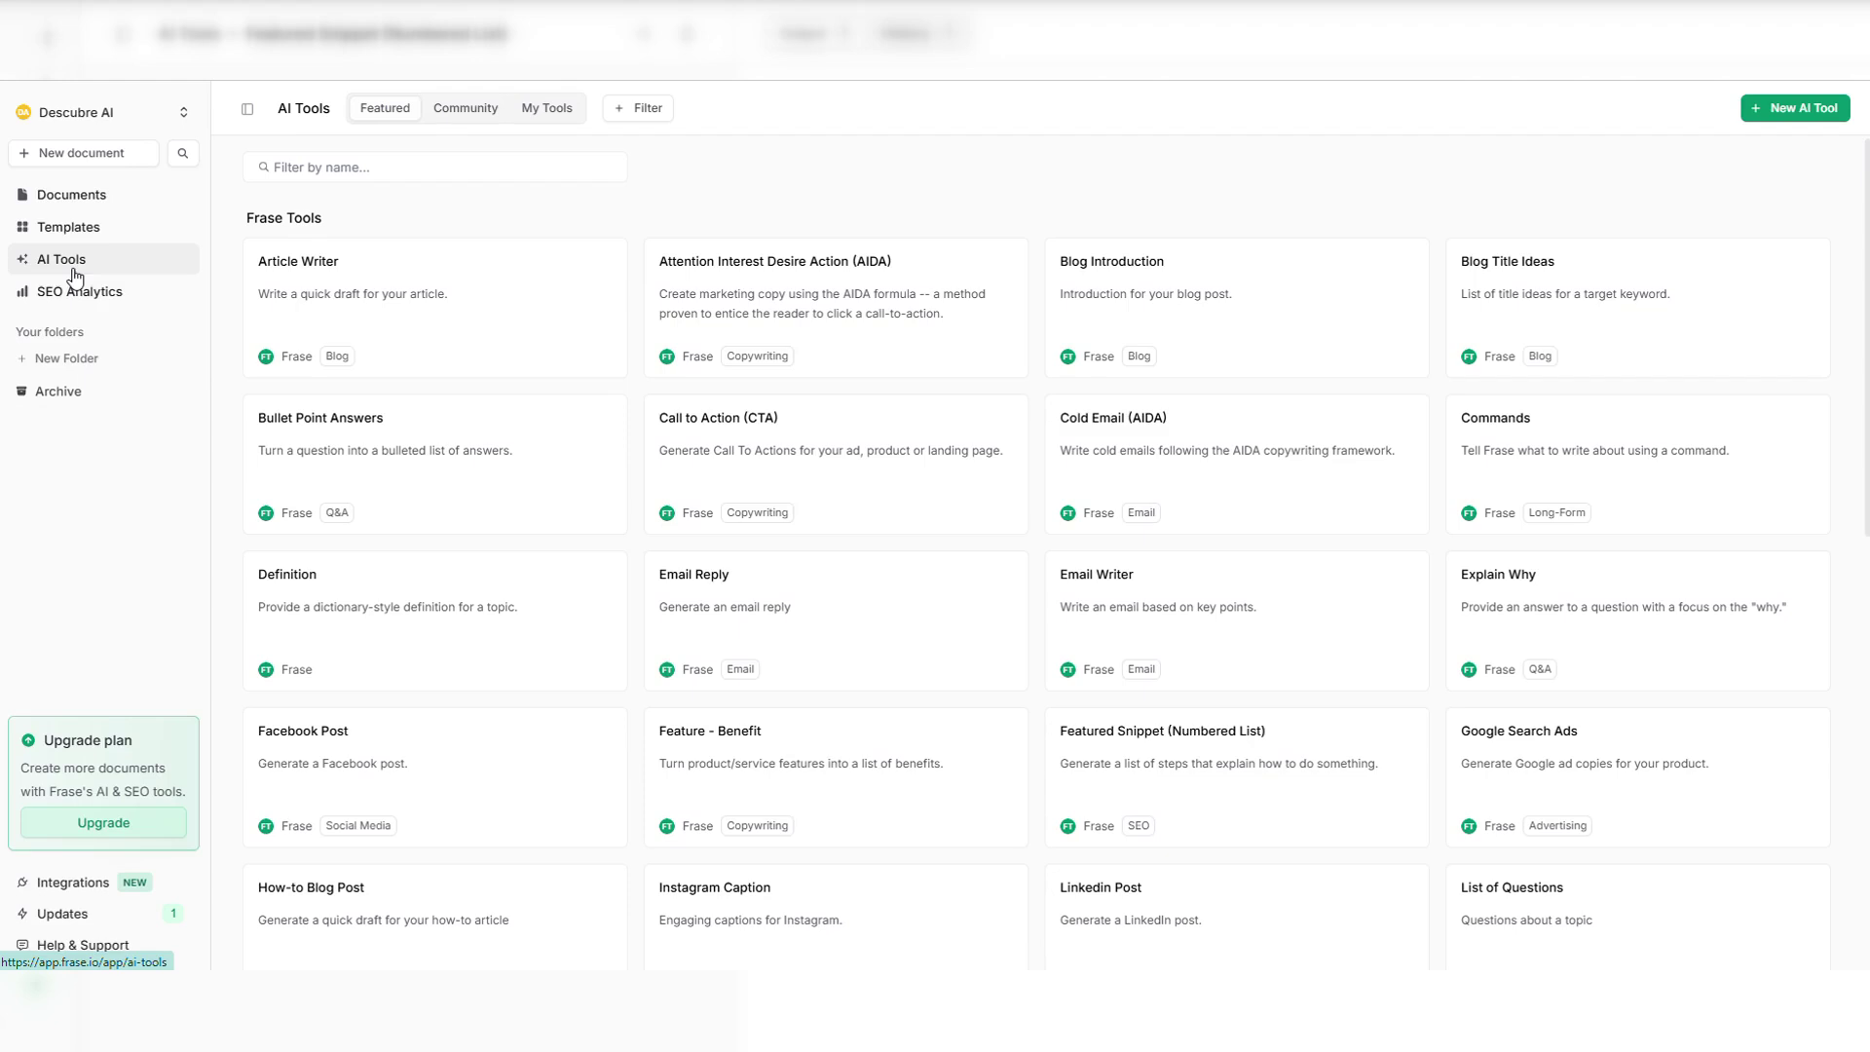
{"action": "left_click", "coordinate": [1193, 458]}
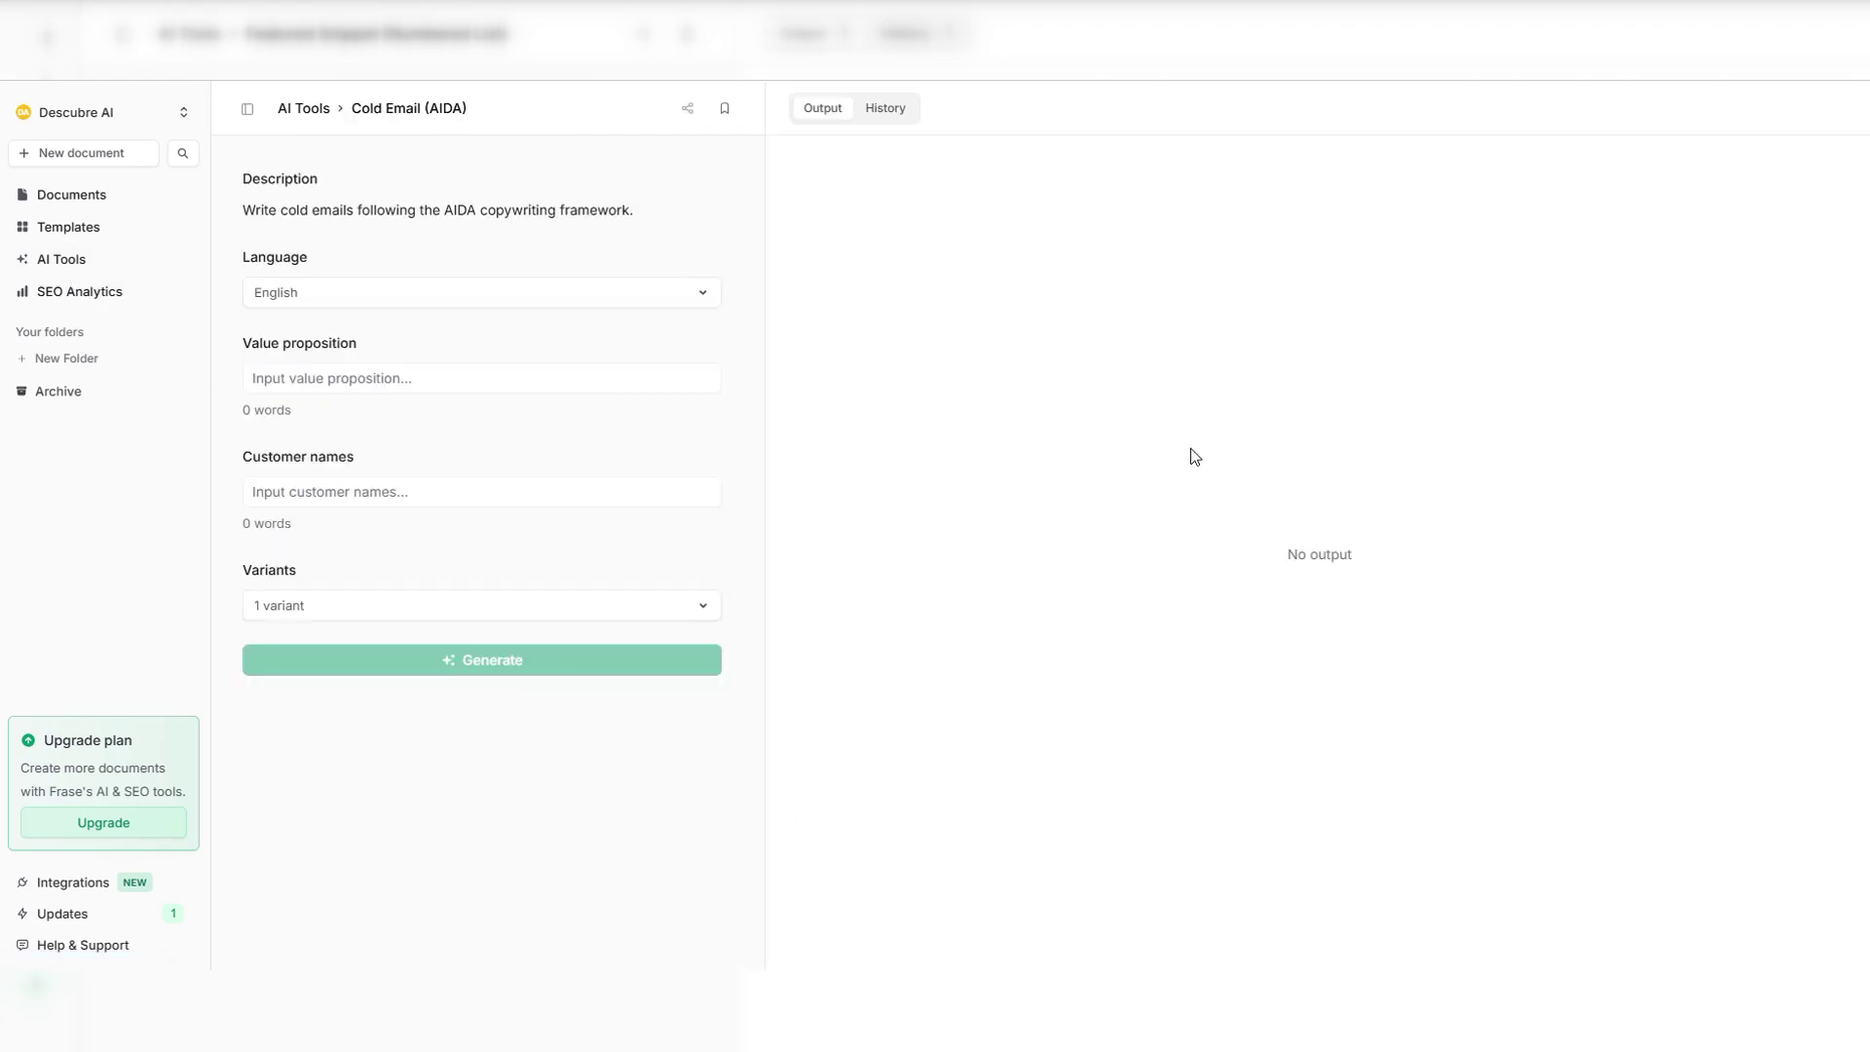
{"action": "left_click", "coordinate": [884, 111]}
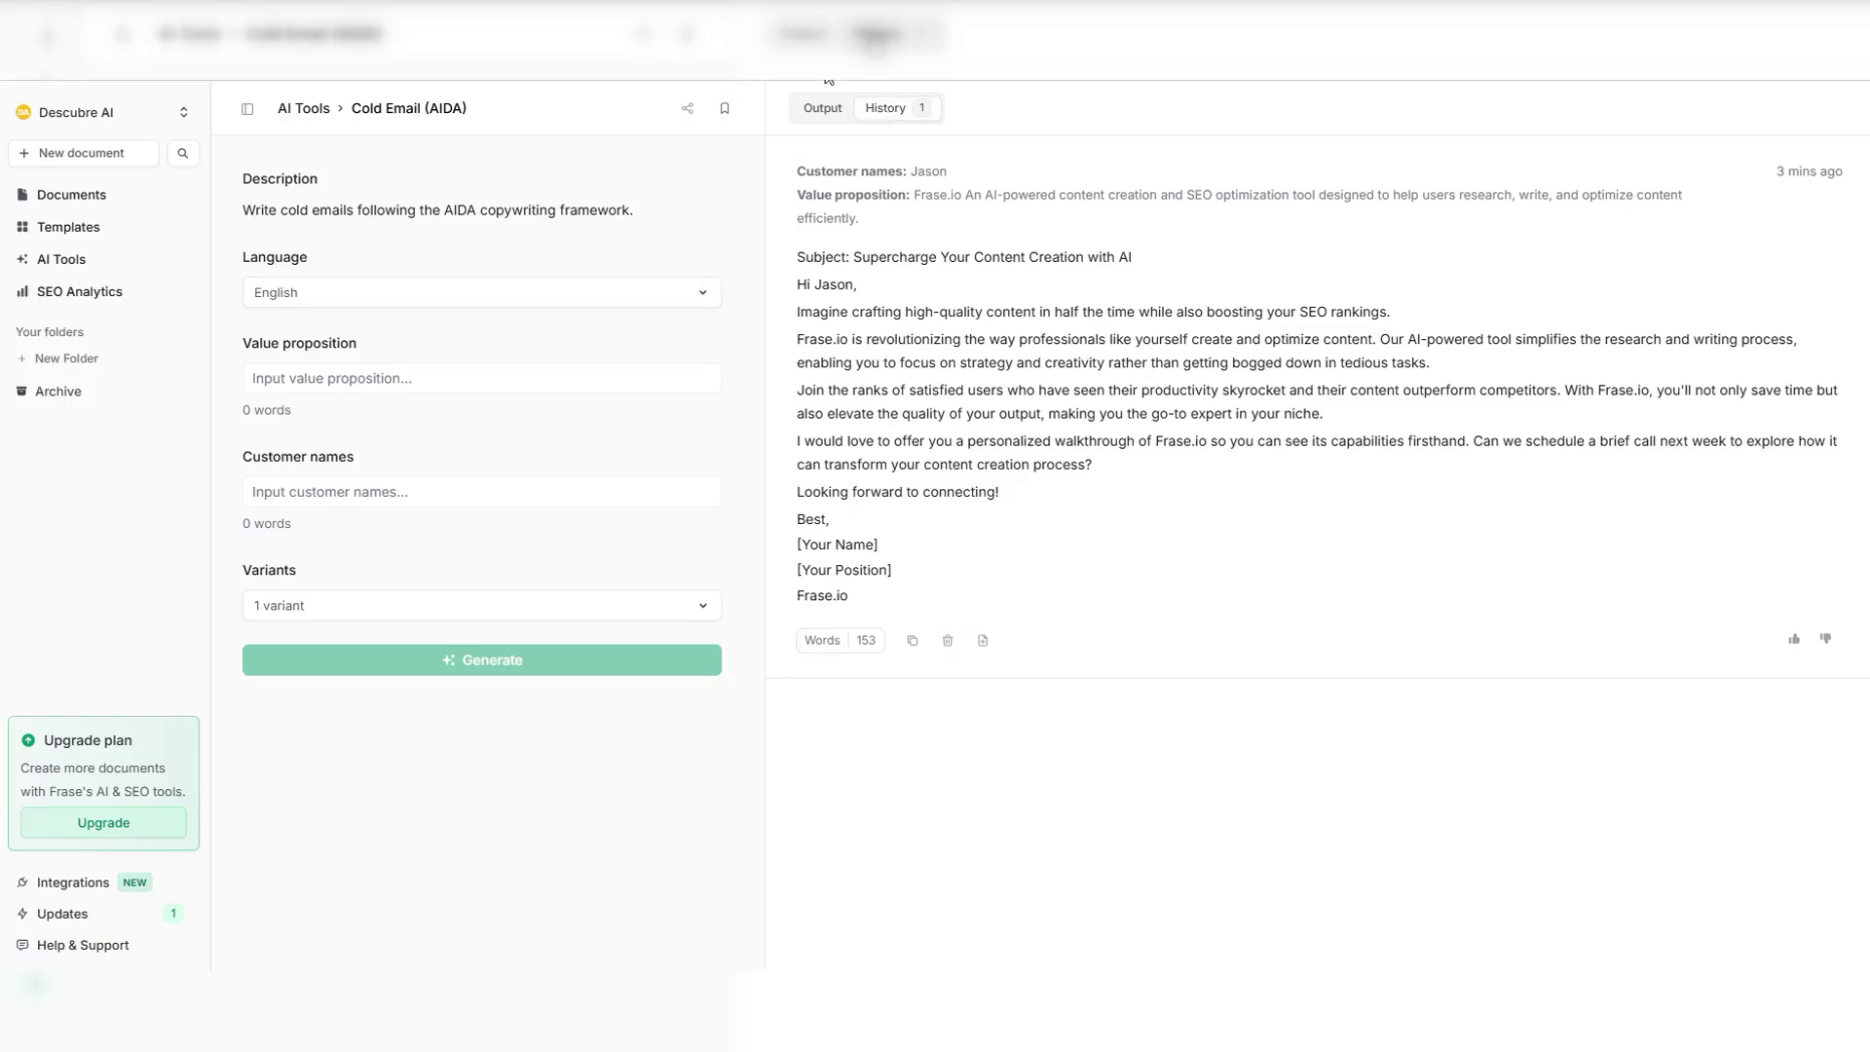
{"action": "left_click", "coordinate": [90, 259]}
{"action": "scroll", "coordinate": [1587, 545], "scroll_direction": "down", "scroll_amount": 3}
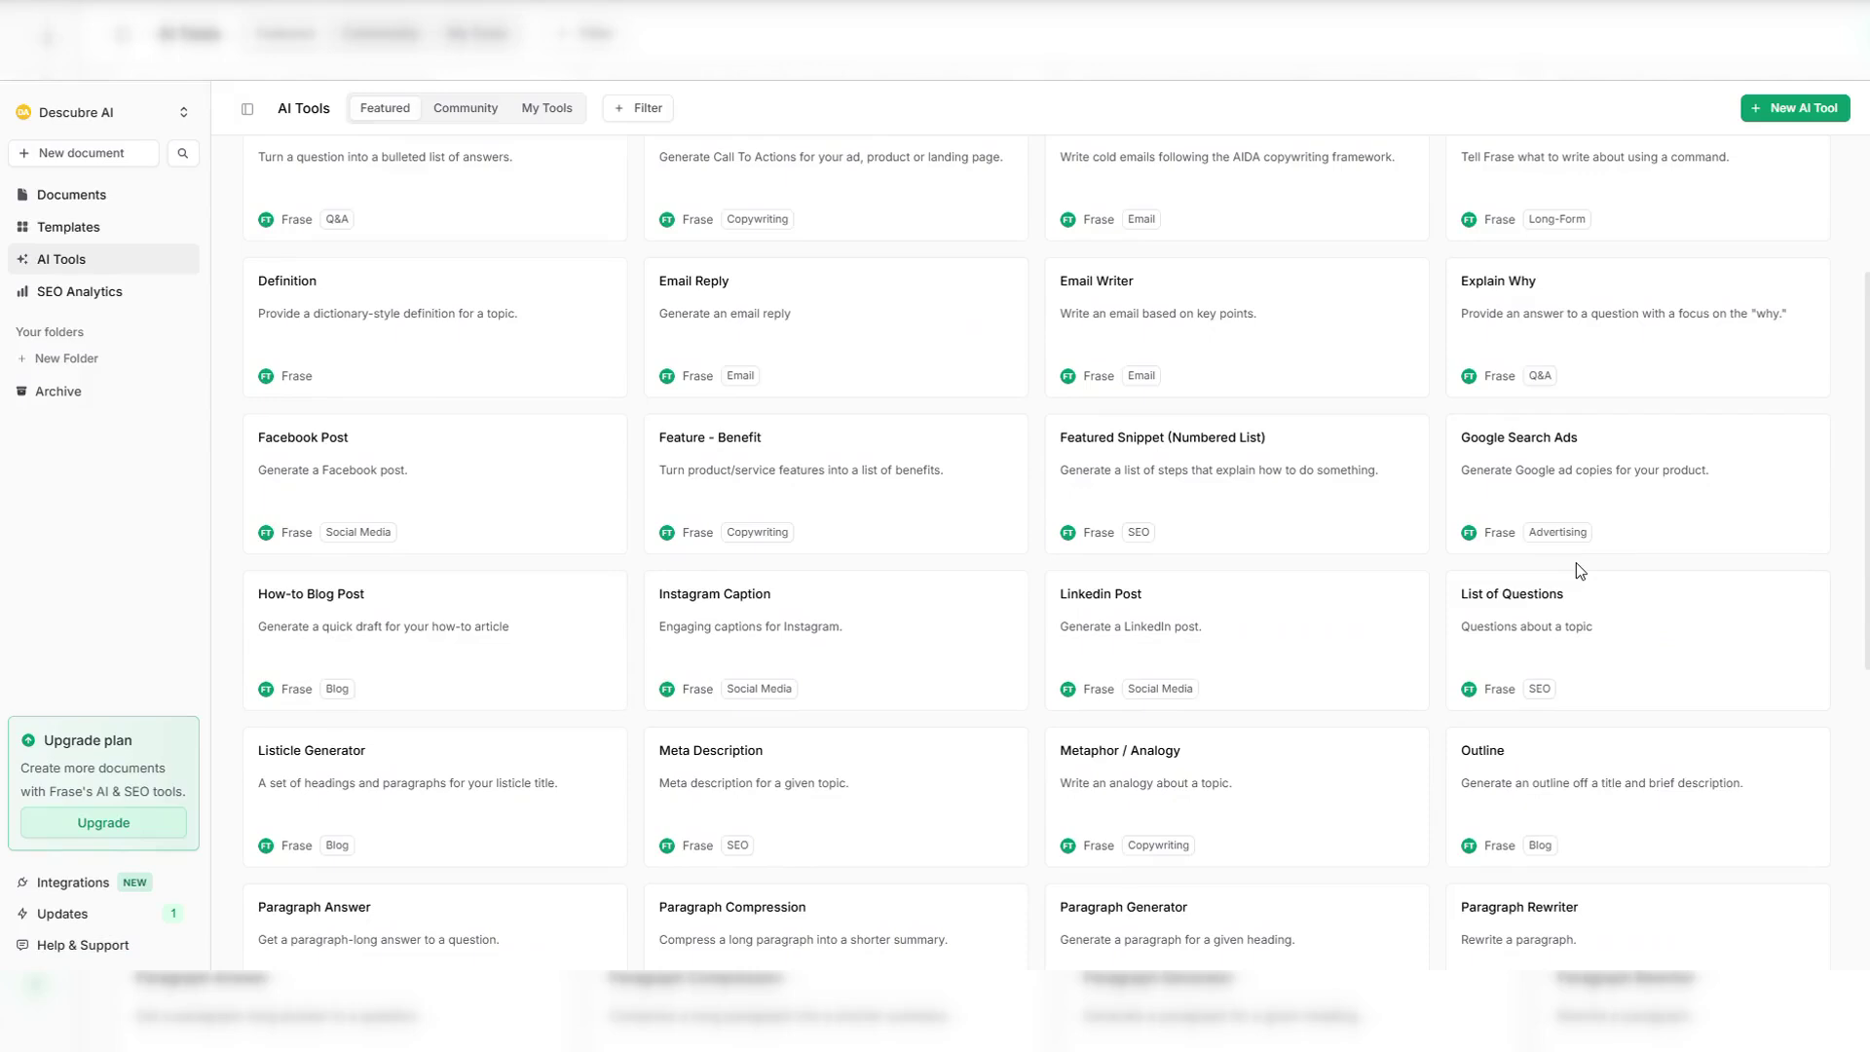
- Generate two How-to Blog Post drafts from the Frase.io title, including a 632-word seven-step guide
{"action": "left_click", "coordinate": [367, 644]}
{"action": "left_click", "coordinate": [384, 419]}
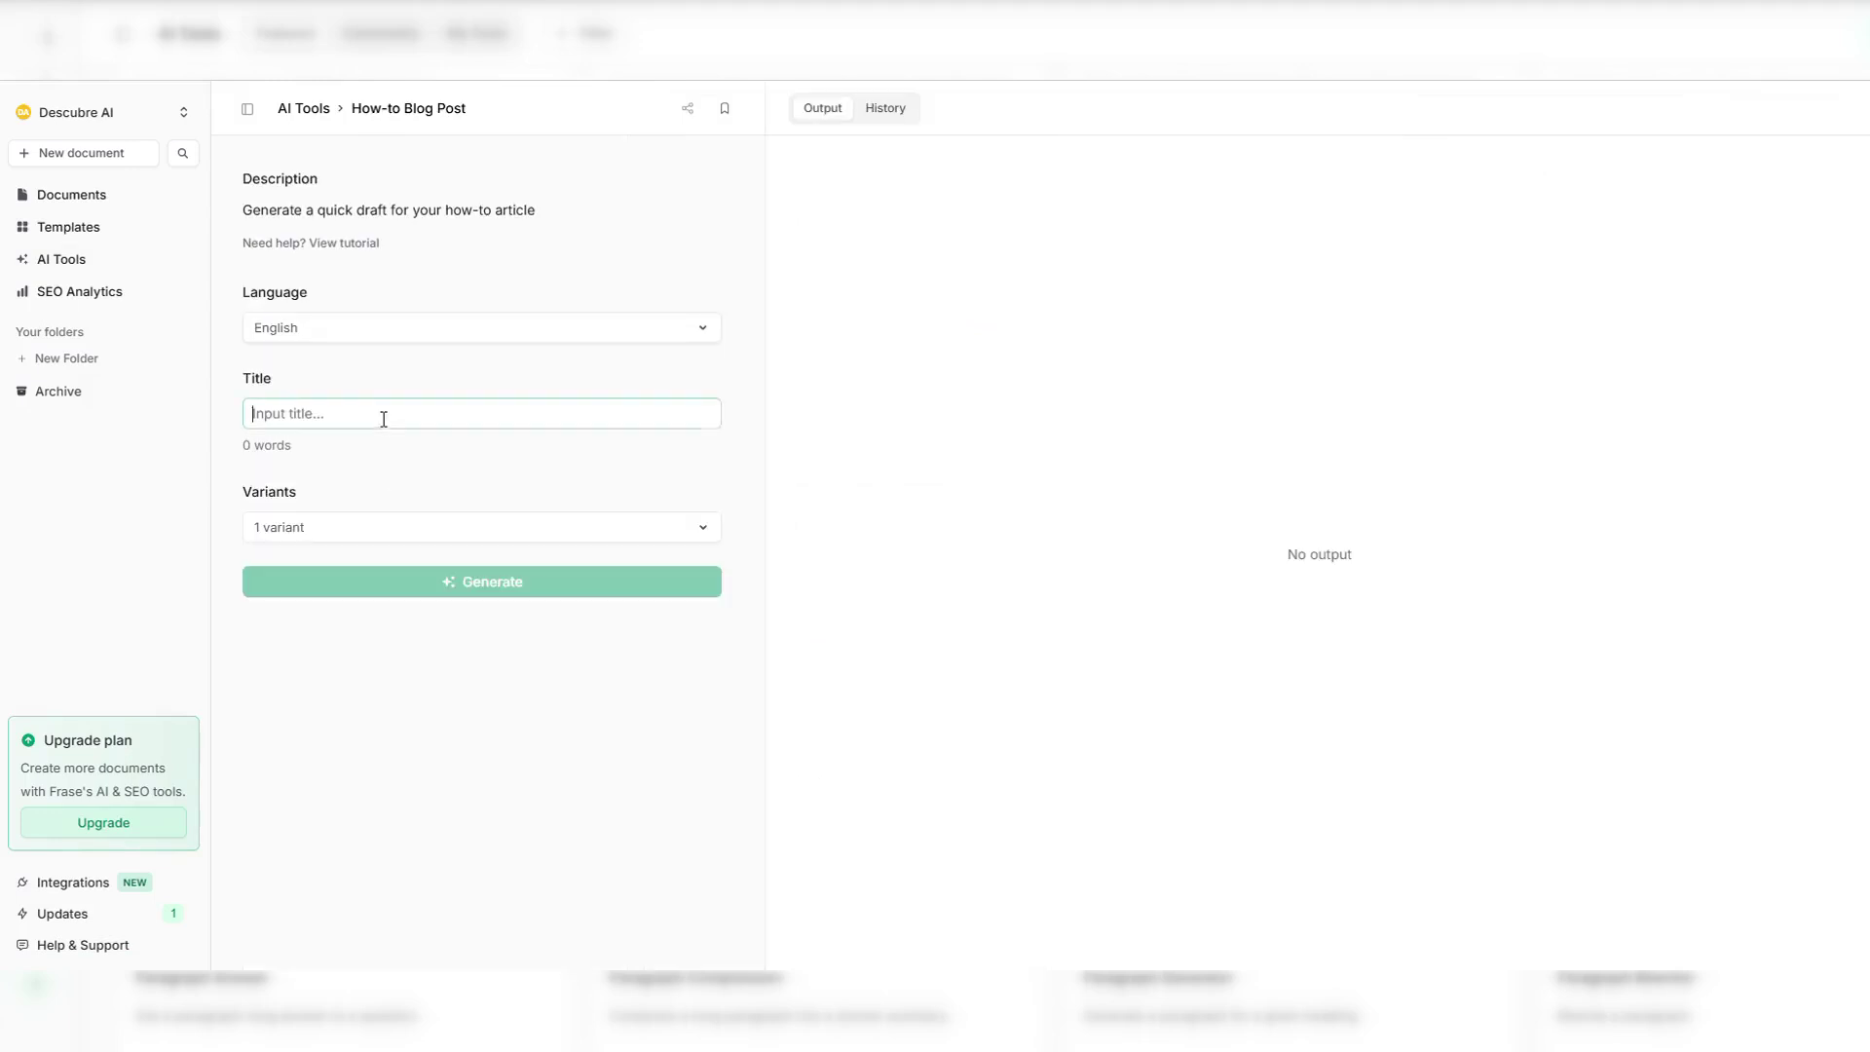
{"action": "type", "text": "Frase.io An AI-powered content creation and SEO optimization tool designed to help users research, write, and optimize content efficiently."}
{"action": "left_click", "coordinate": [459, 628]}
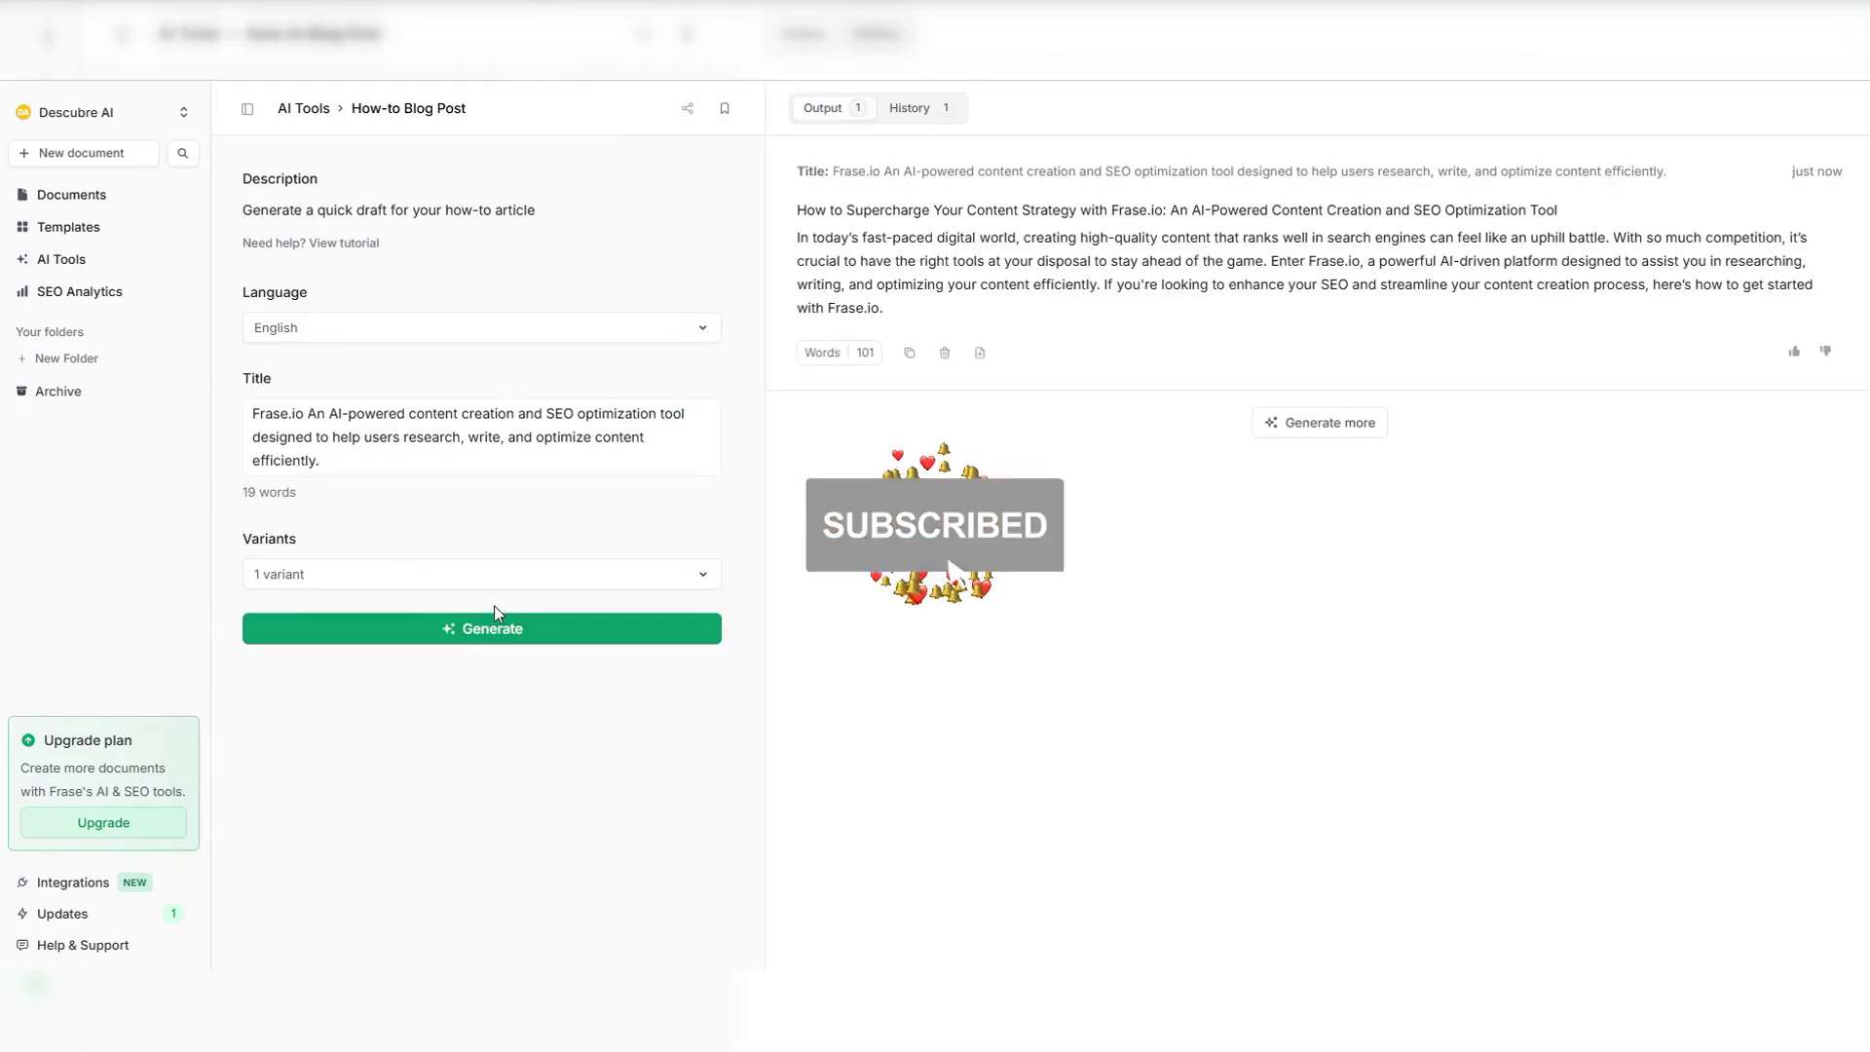
{"action": "left_click", "coordinate": [493, 623]}
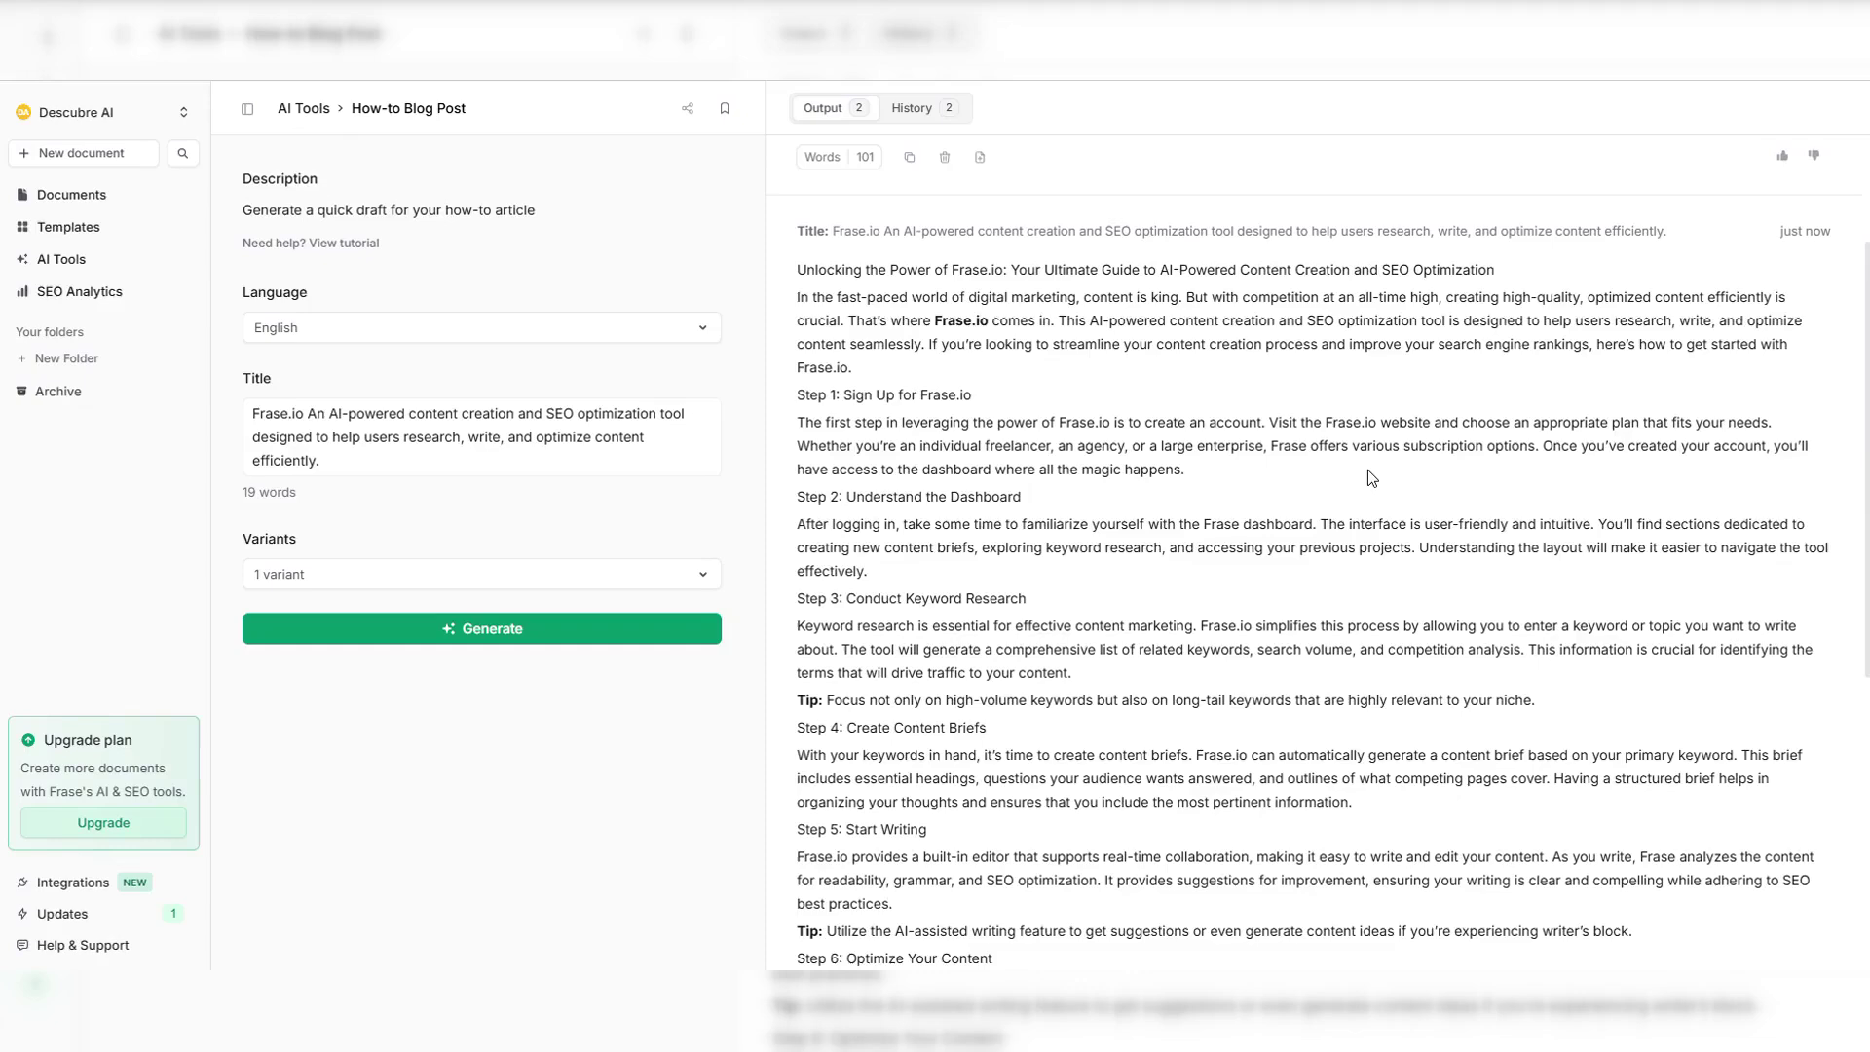
{"action": "scroll", "coordinate": [1387, 456], "scroll_direction": "down", "scroll_amount": 4}
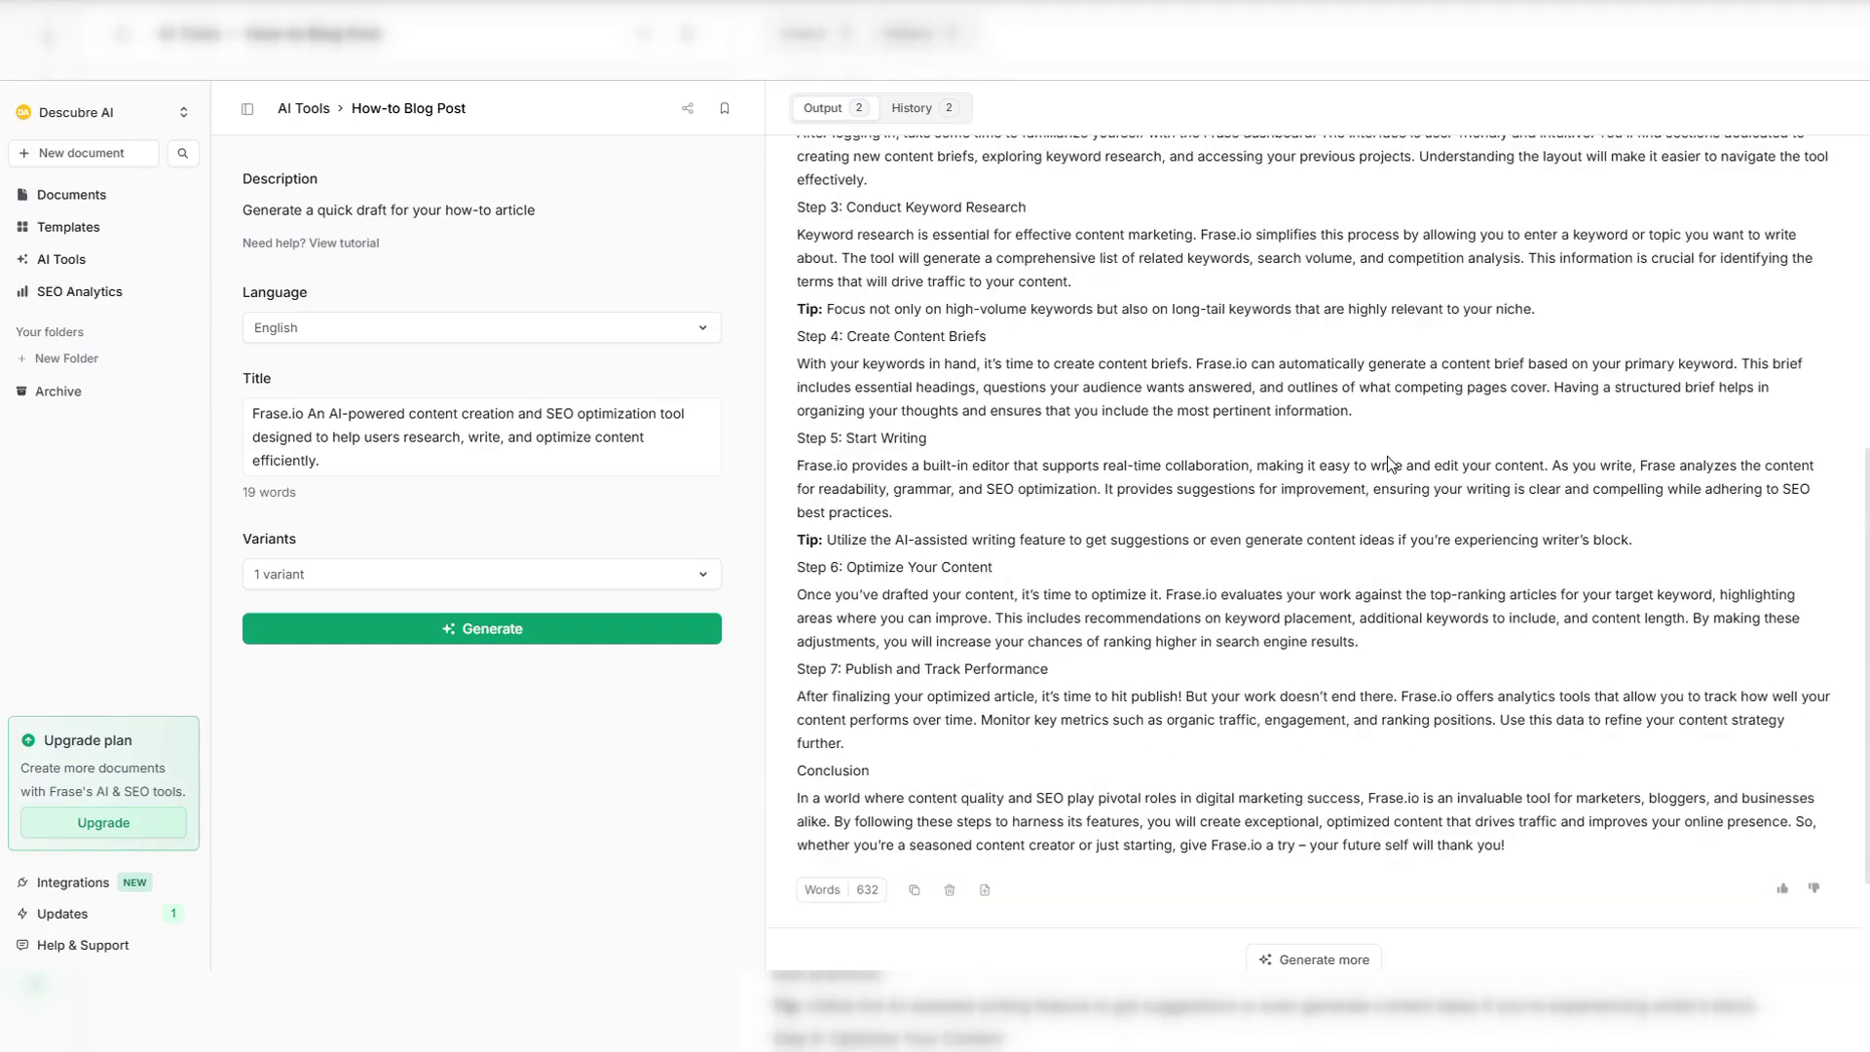
{"action": "scroll", "coordinate": [1342, 459], "scroll_direction": "up", "scroll_amount": 6}
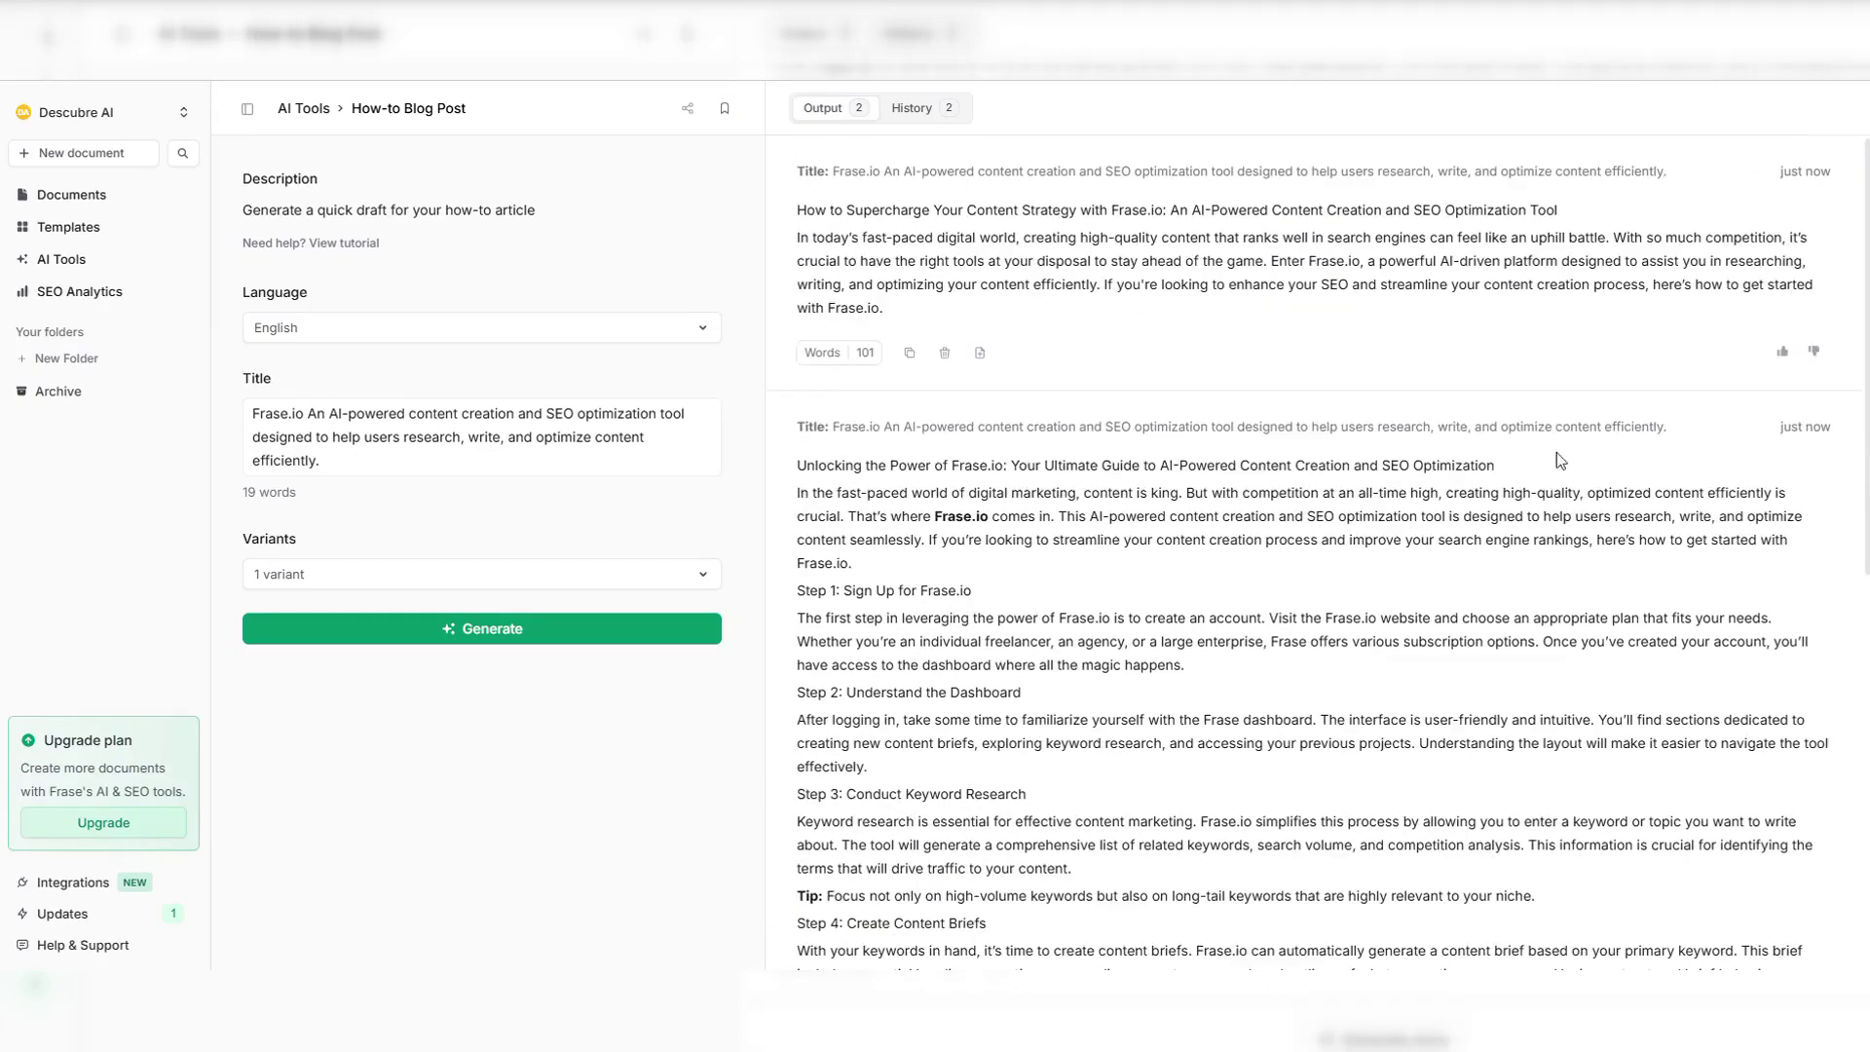
- Request a Listicle Generator listicle titled with the Frase.io description, triggering the Upgrade your plan notice
{"action": "left_click", "coordinate": [66, 269]}
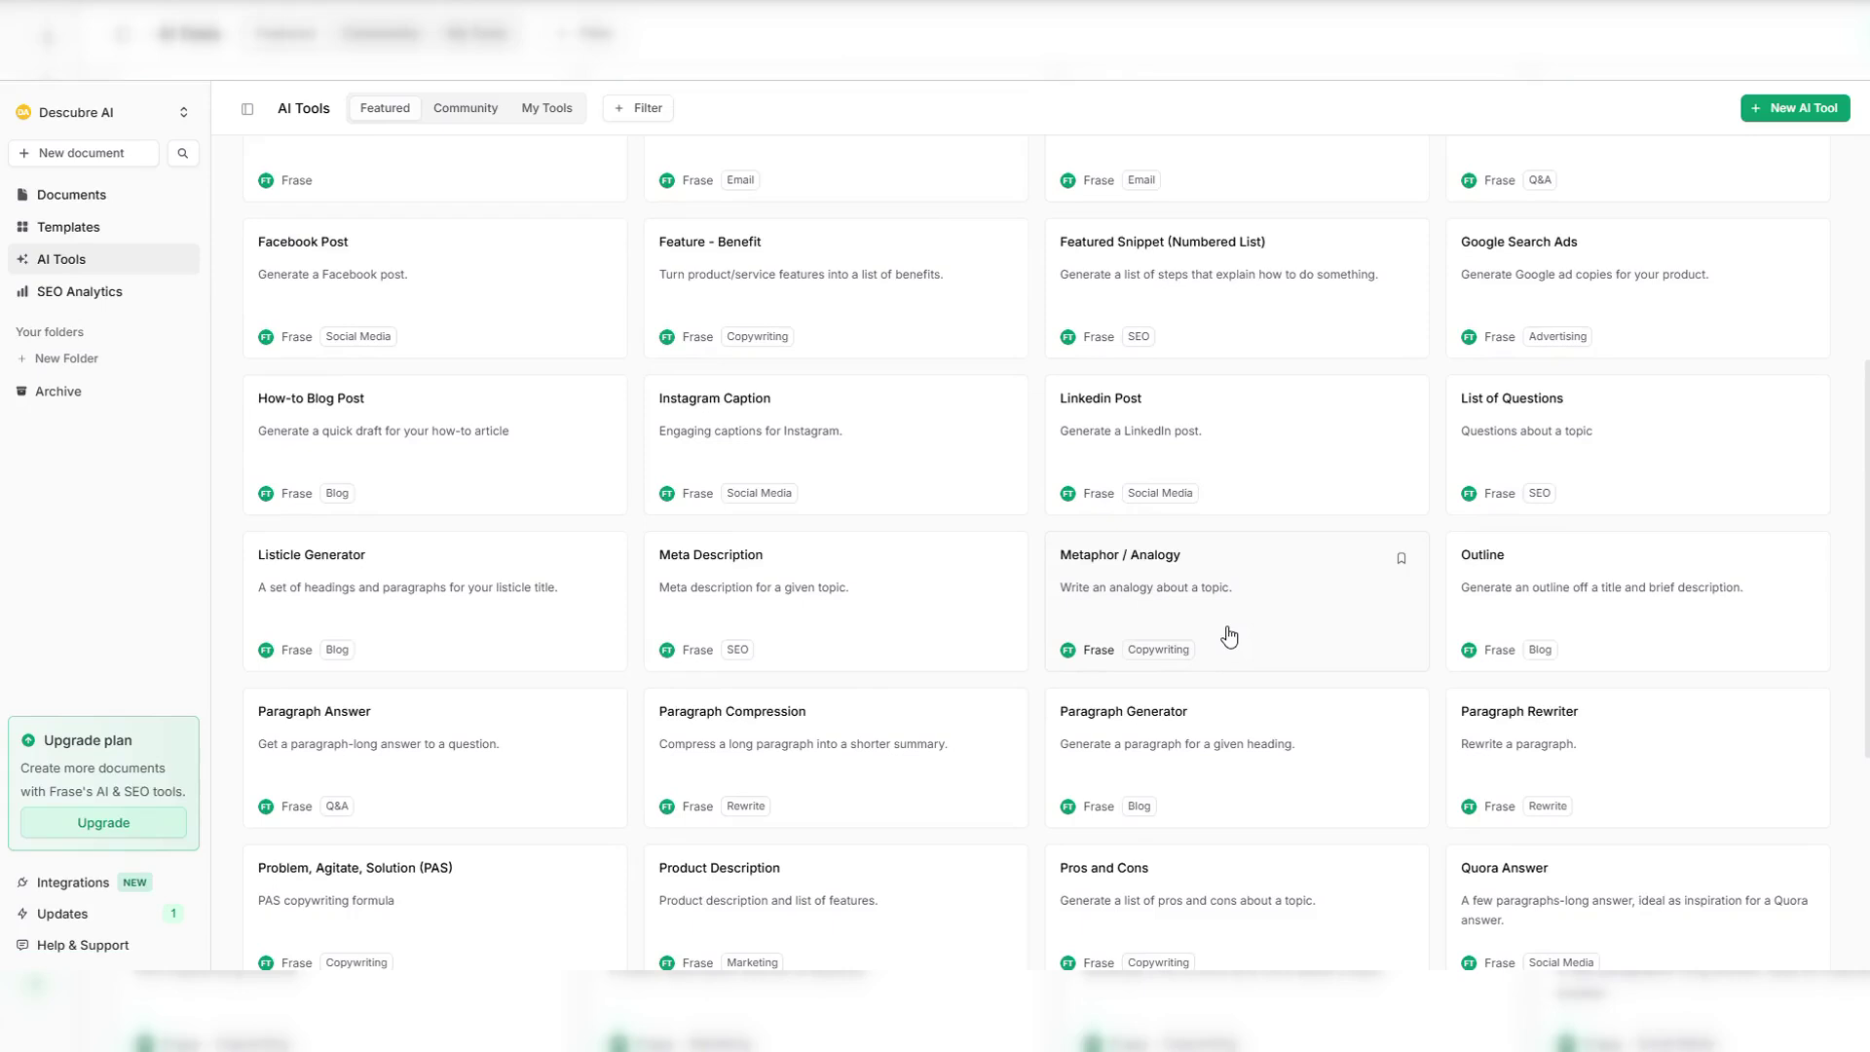
{"action": "left_click", "coordinate": [304, 557]}
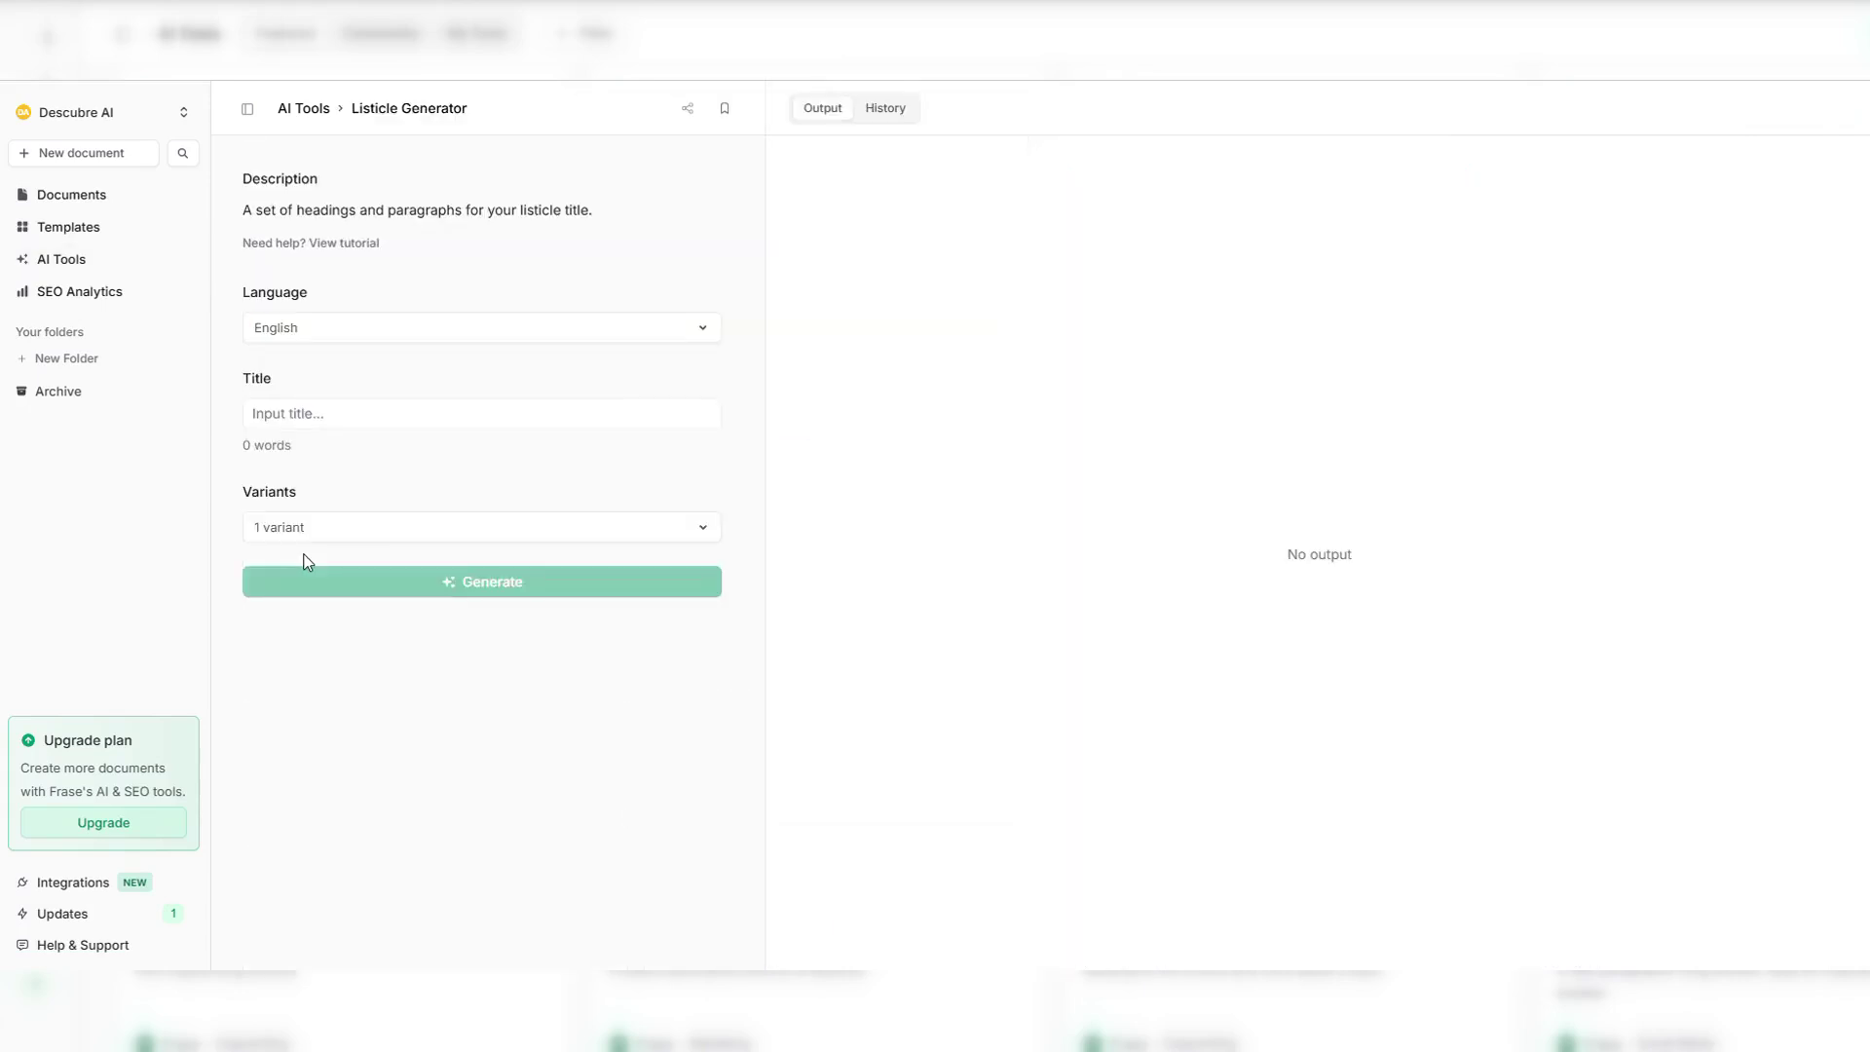
{"action": "left_click", "coordinate": [329, 414]}
{"action": "type", "text": "Frase.io An AI-powered content creation and SEO optimization tool designed to help users research, write, and optimize content efficiently."}
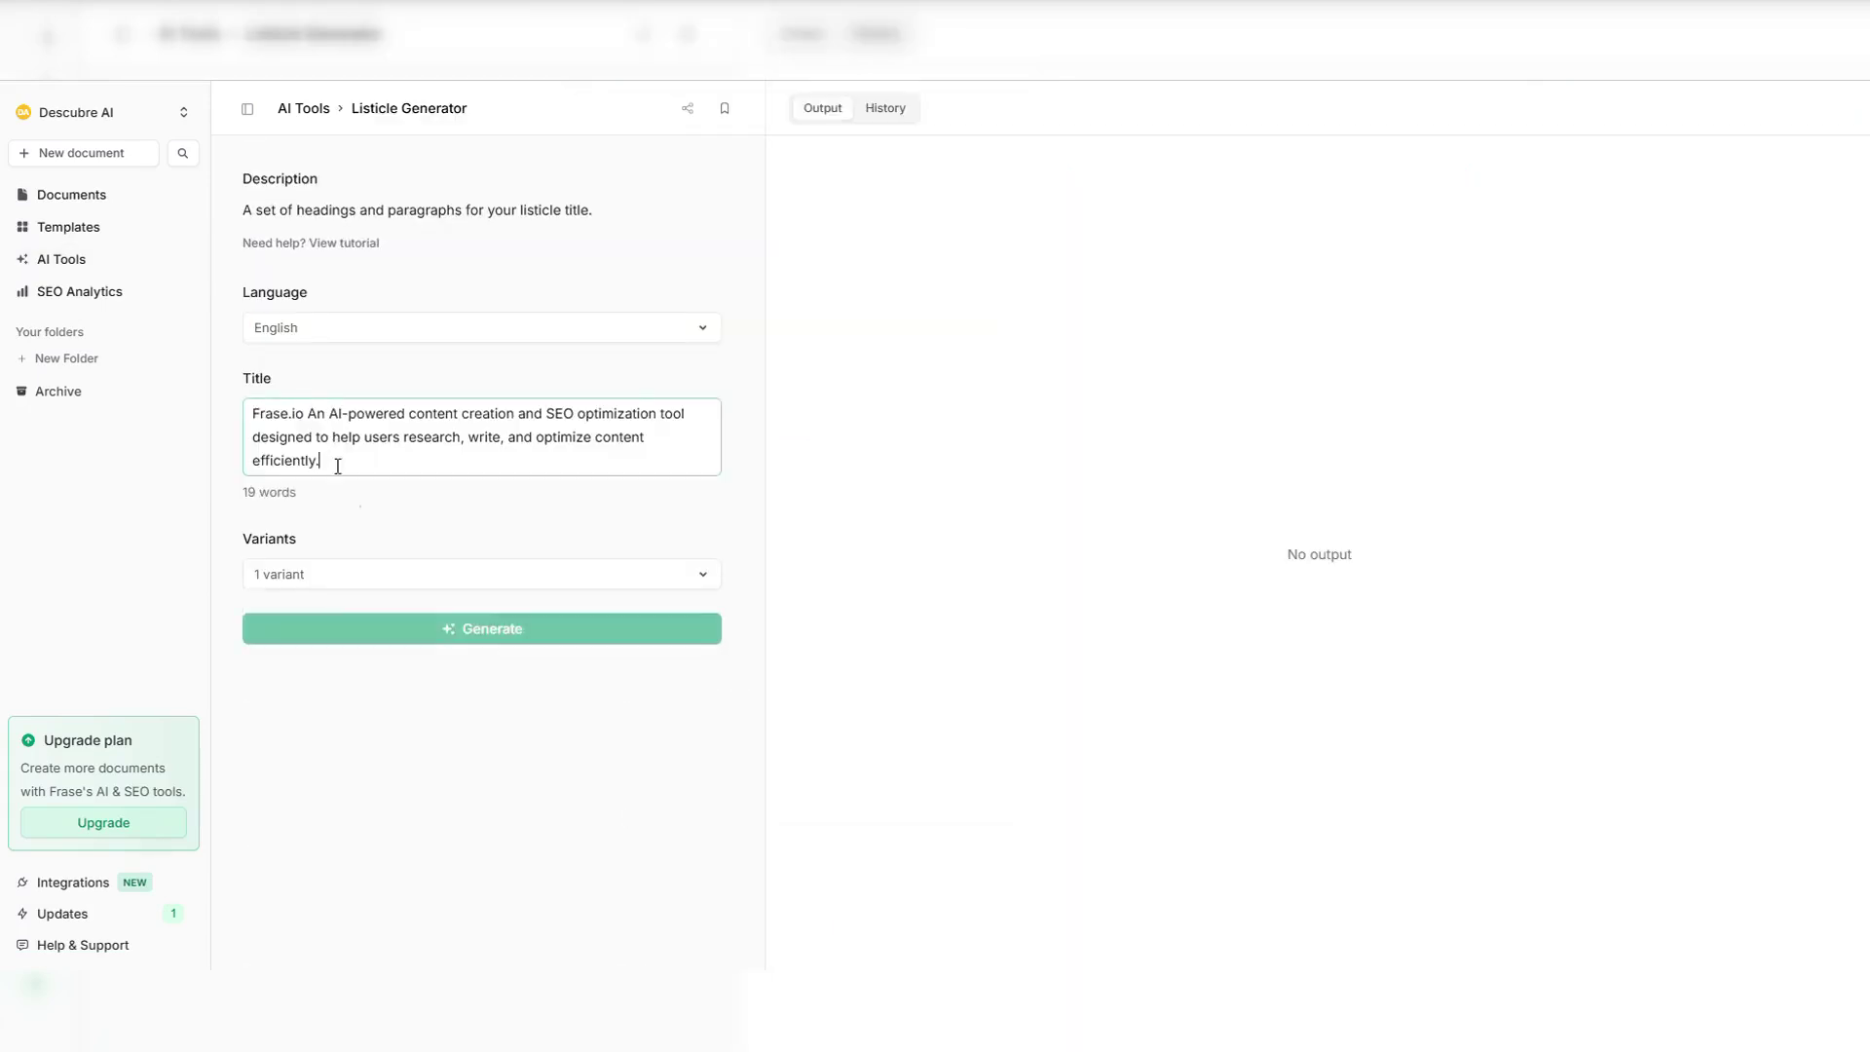
{"action": "left_click", "coordinate": [398, 628]}
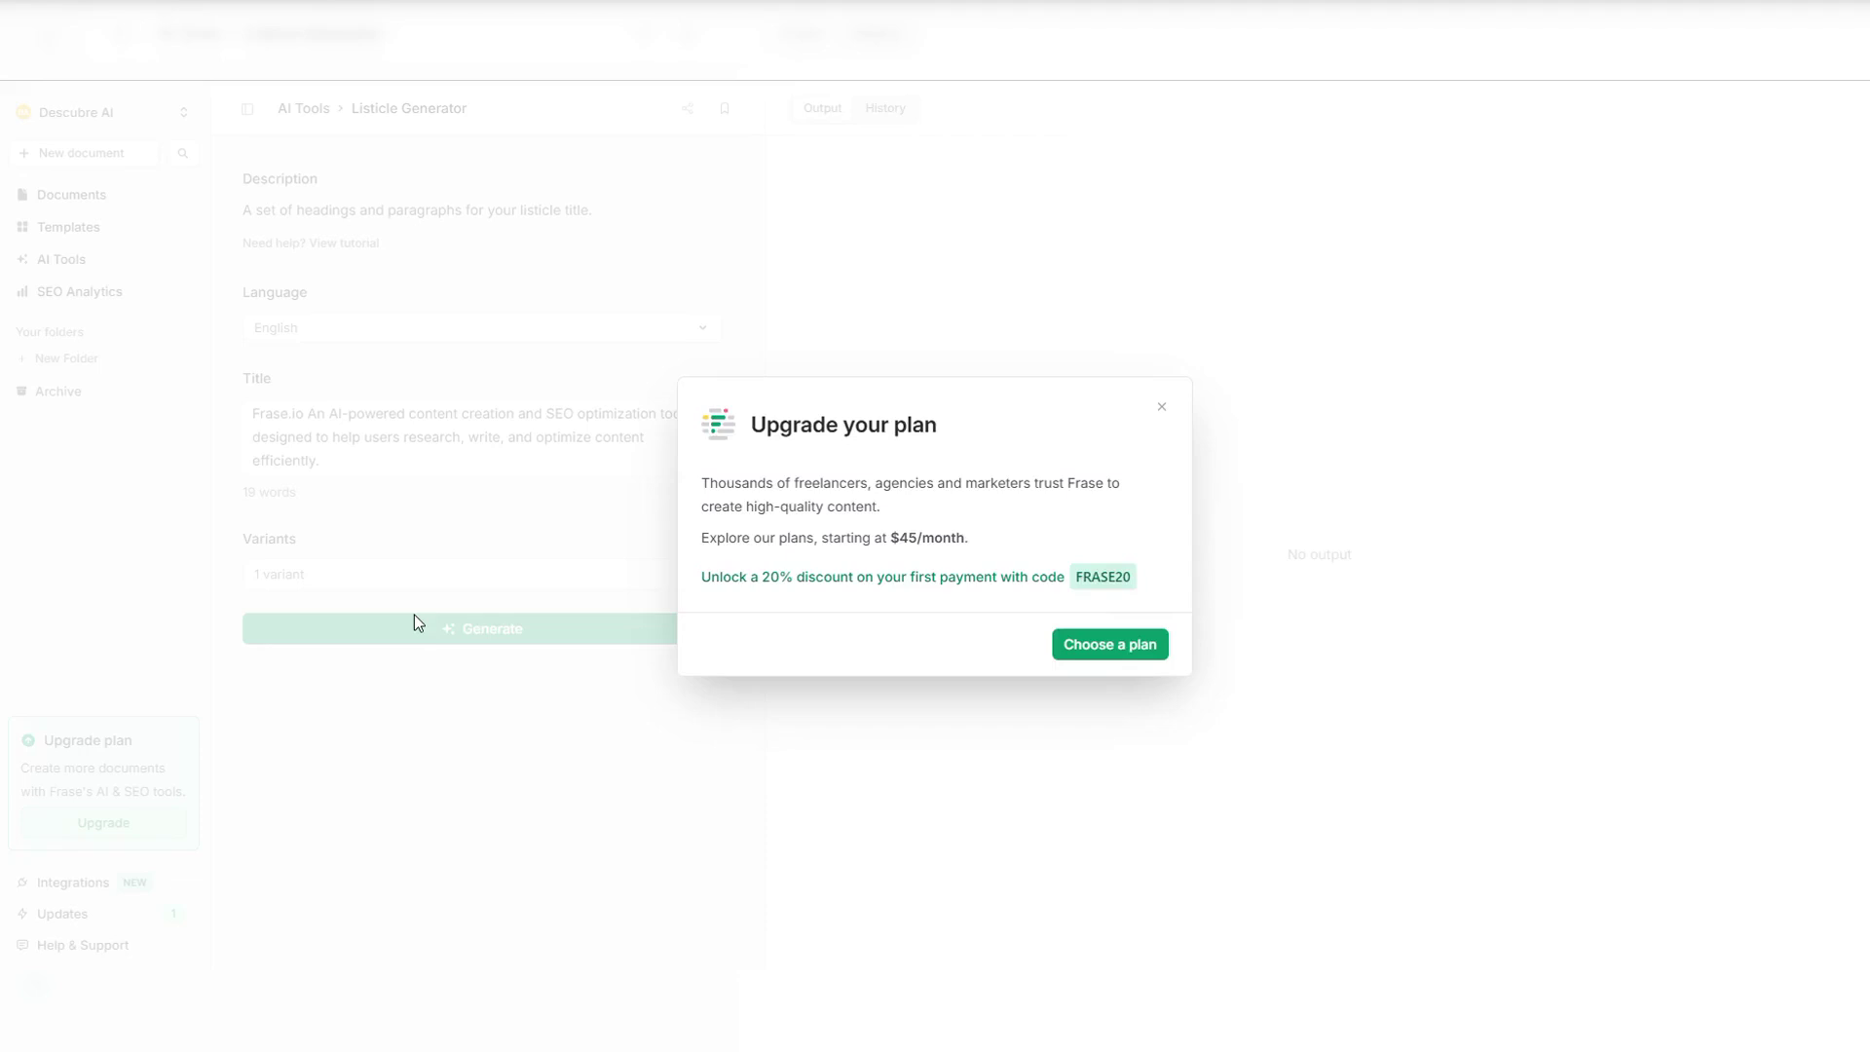